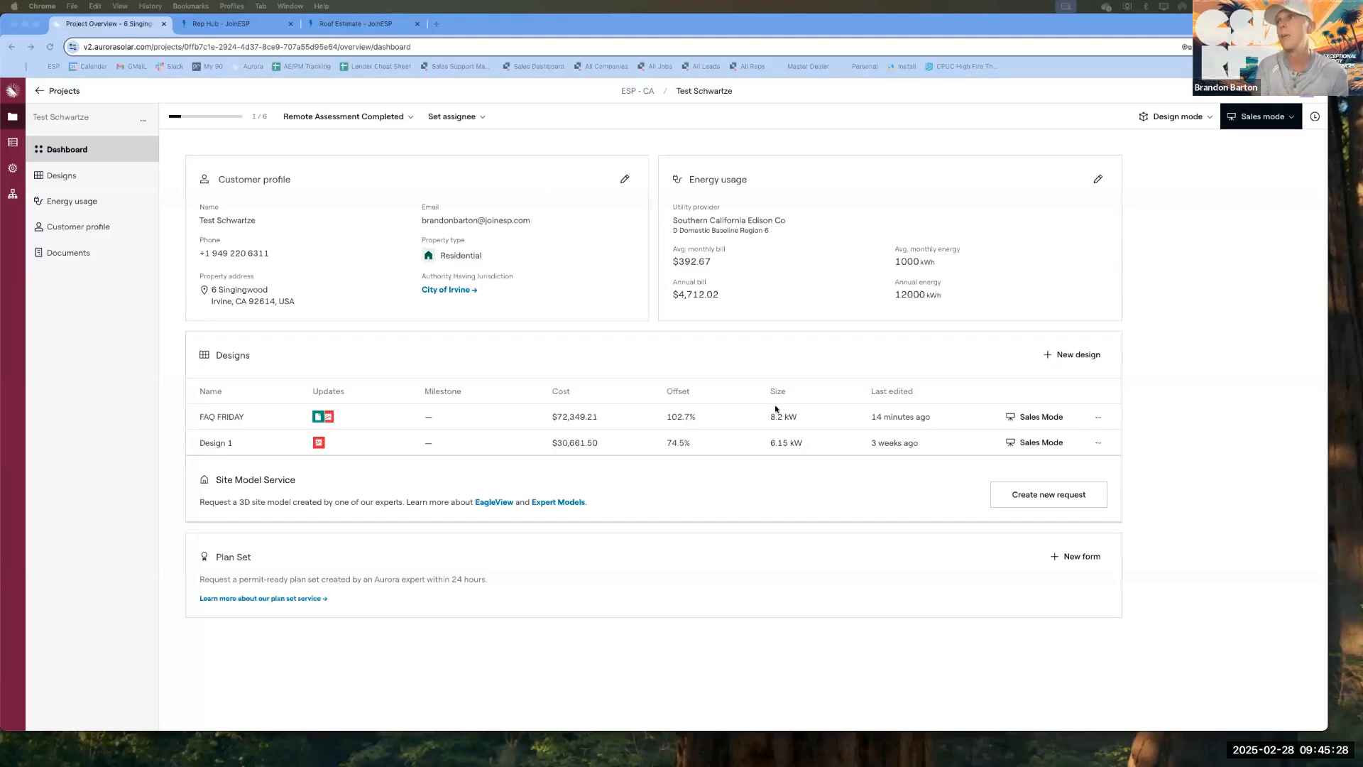
click(1100, 418)
click(1115, 437)
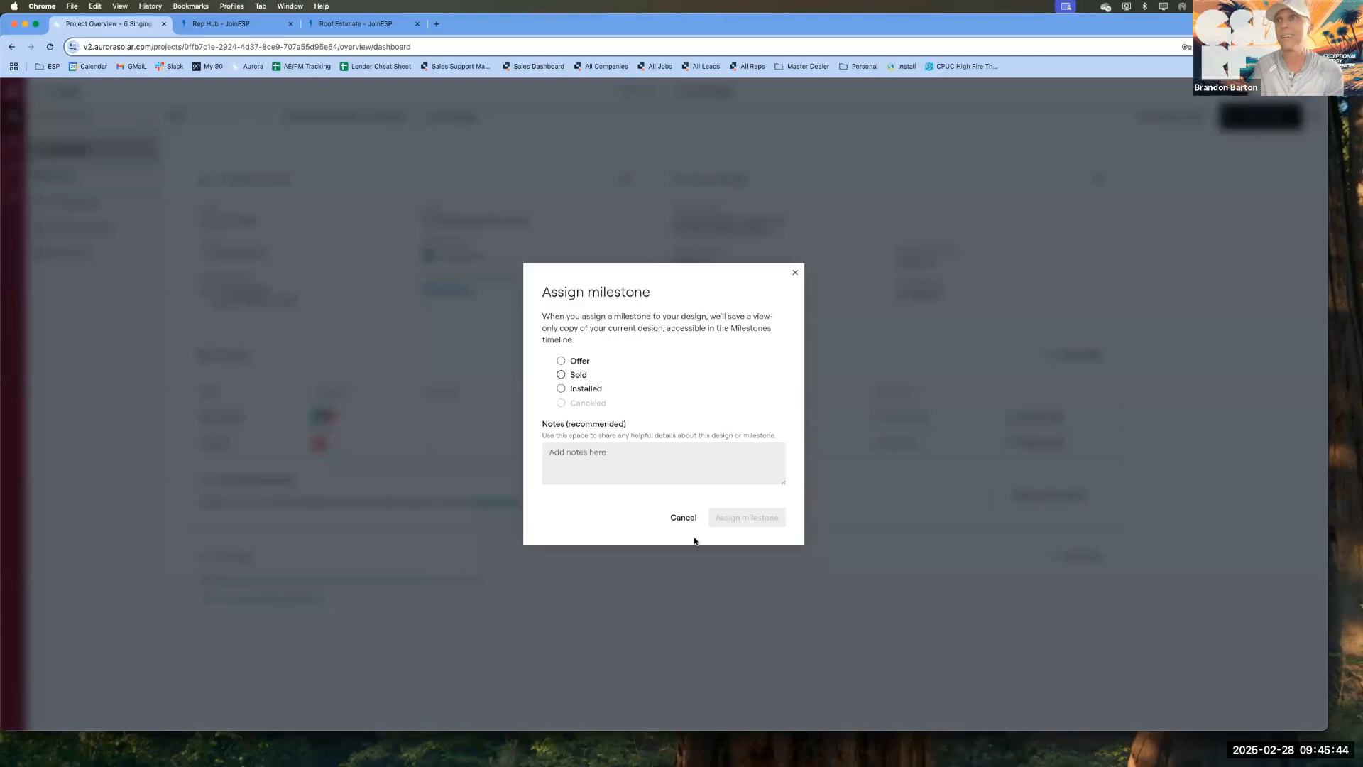
click(683, 517)
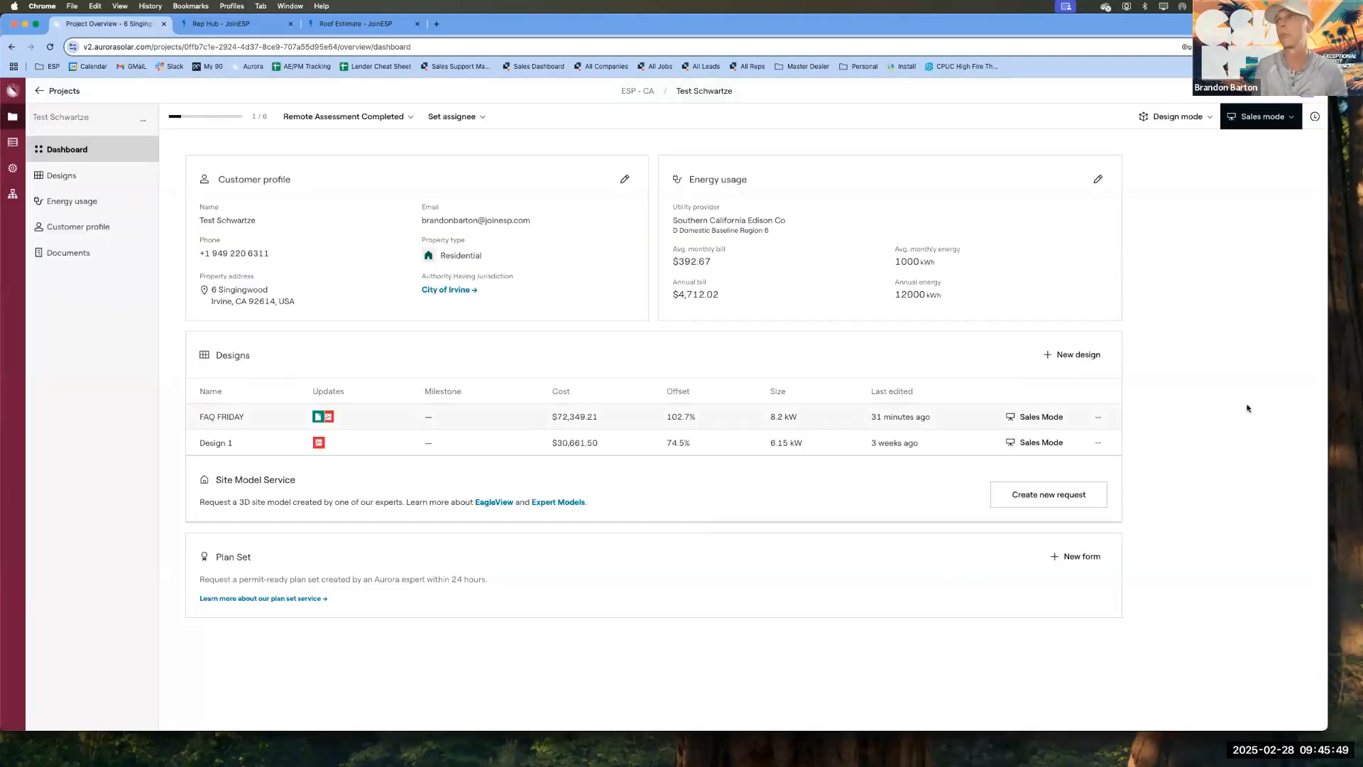
Step: Open the FAQ FRIDAY design in Sales Mode and display its roof and panel layout
click(1024, 420)
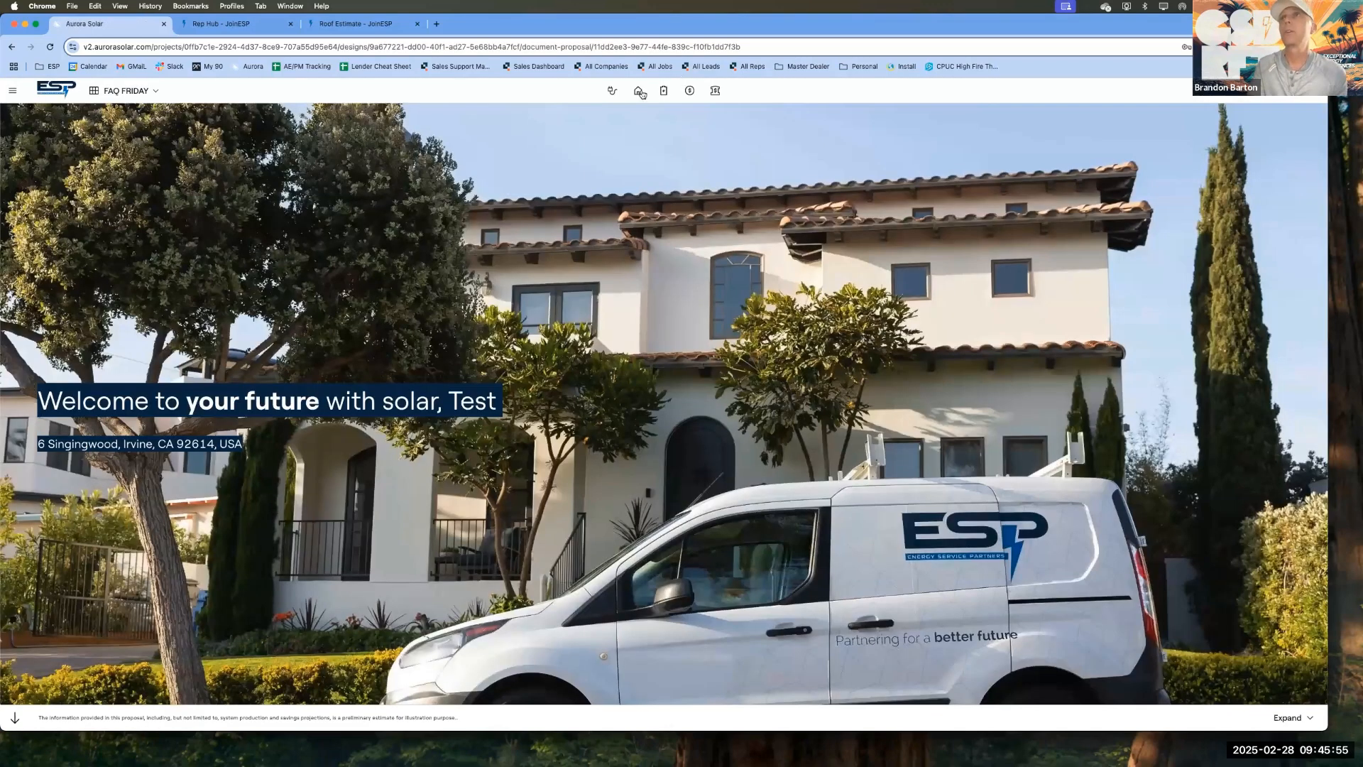
click(638, 92)
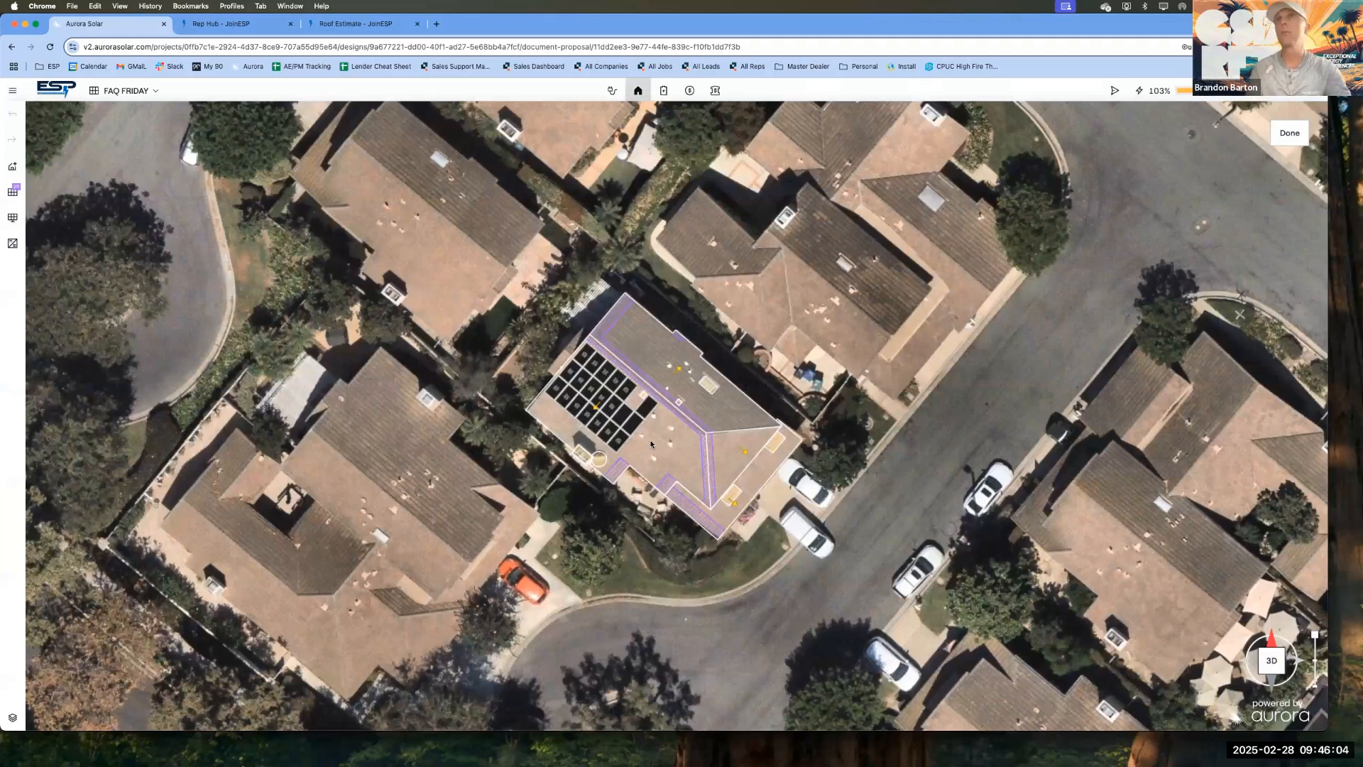
Step: Switch to the ESP Sales Resource Hub page and review its available forms and calculators, including the Roof Quote Estimator
click(237, 27)
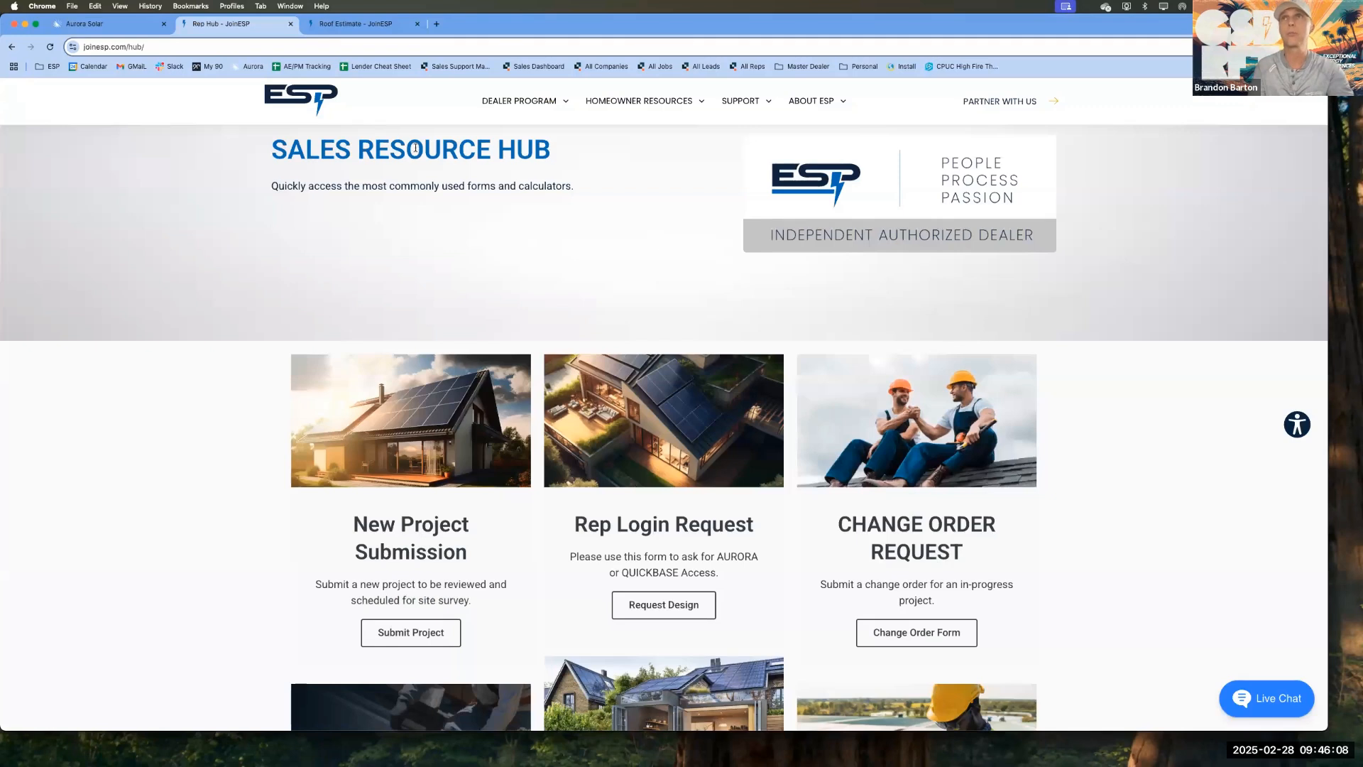
triple_click(433, 153)
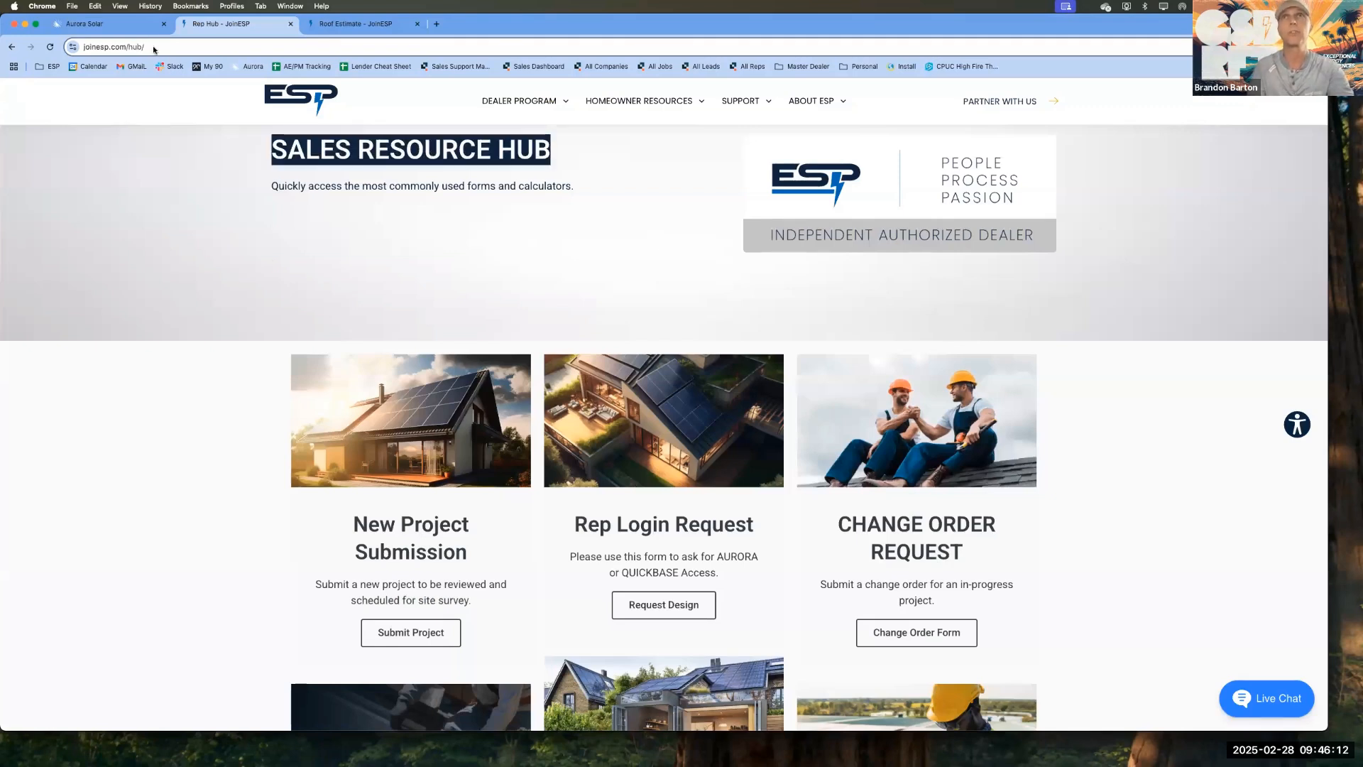
scroll(273, 273, down, 5)
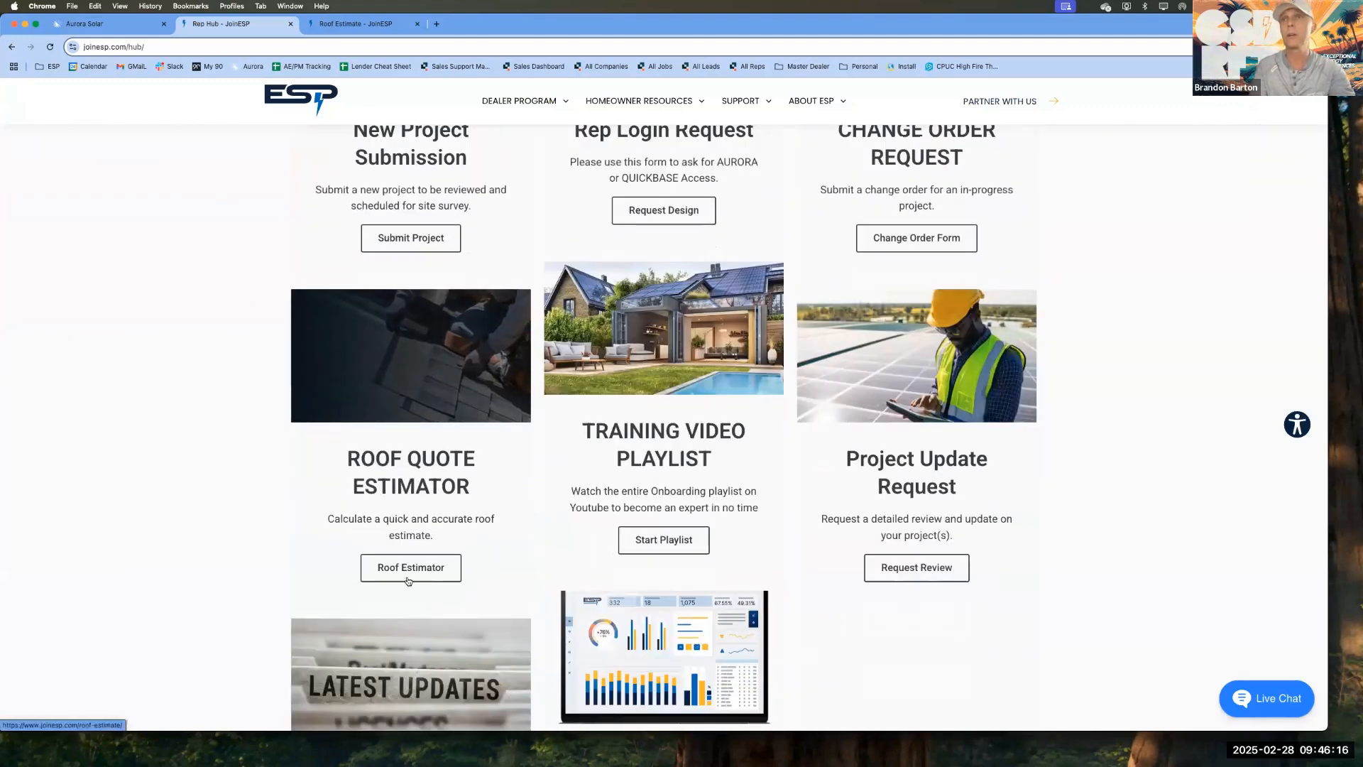
Step: Switch to the Roof Estimate page, look over its form, and close the Rep Hub page
click(357, 27)
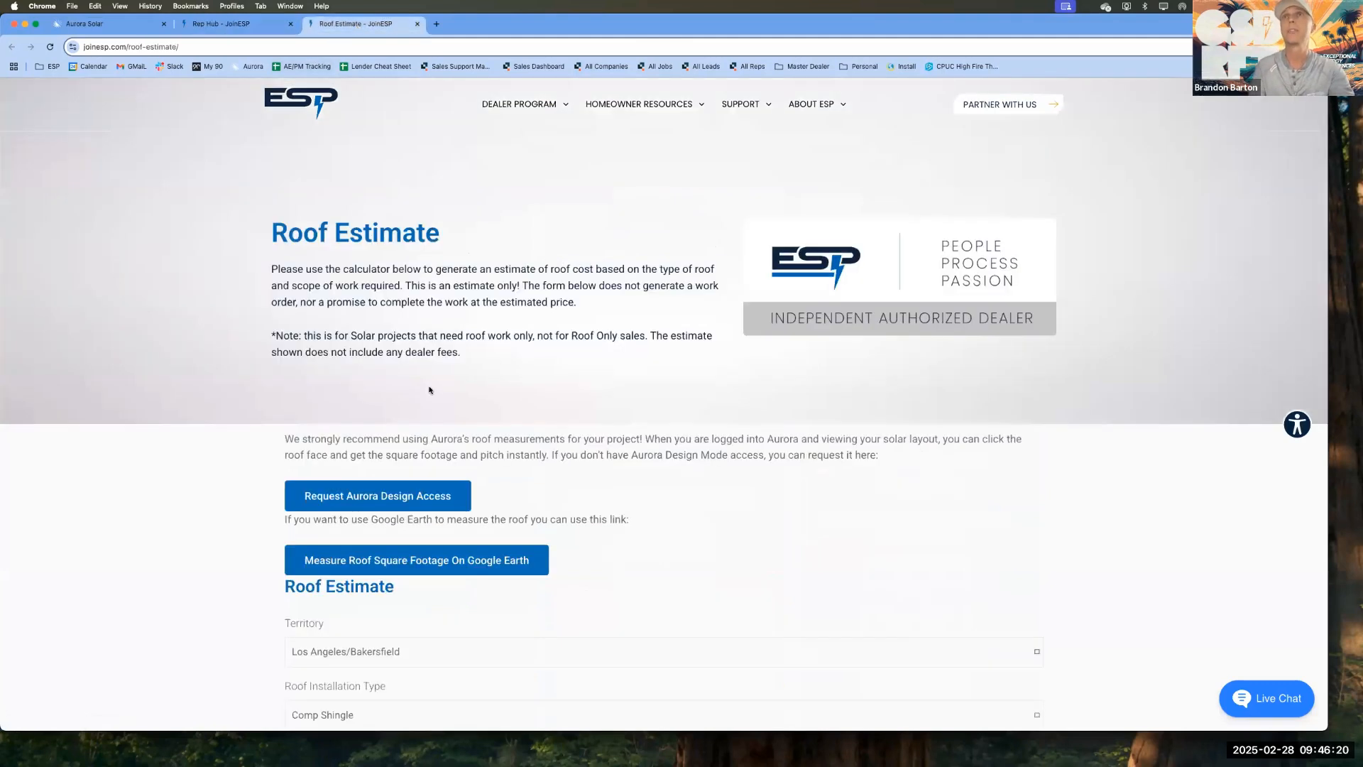
scroll(429, 387, down, 2)
scroll(428, 388, up, 1)
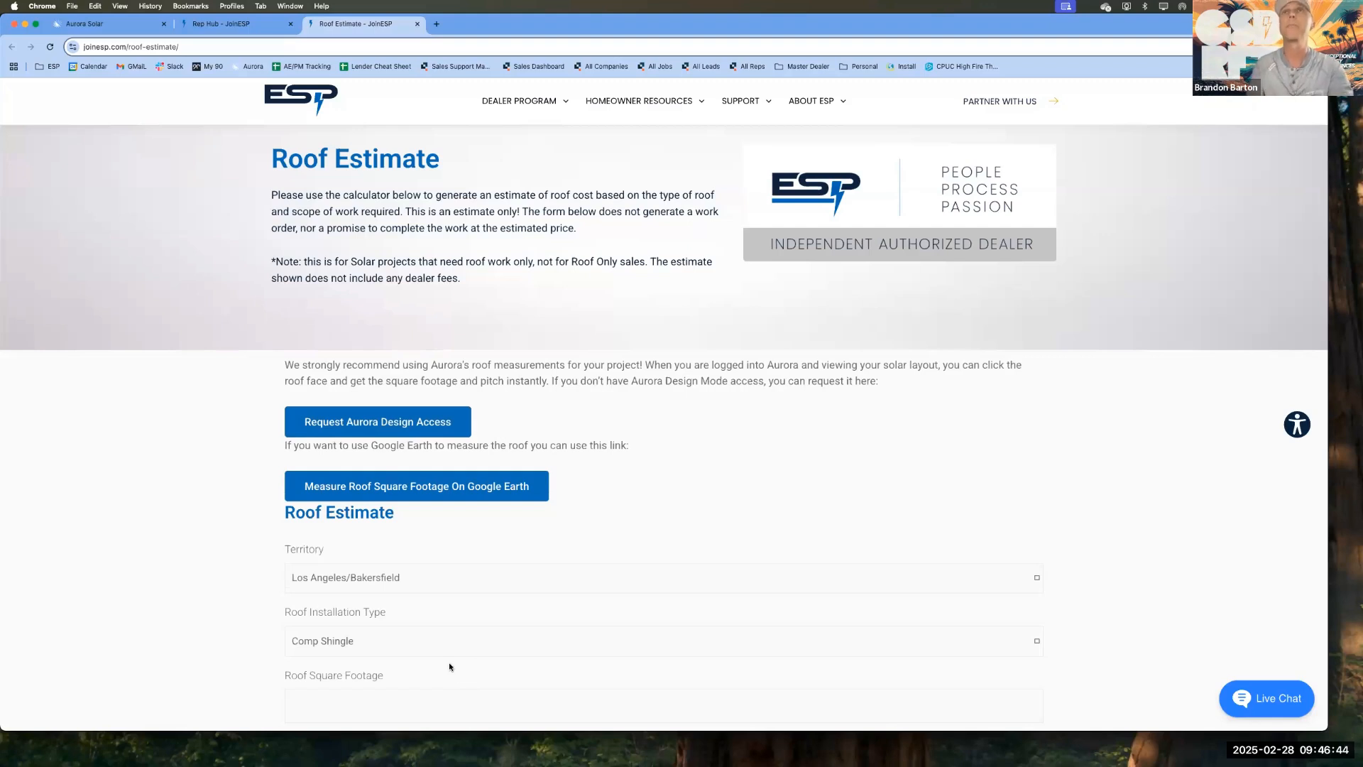
click(290, 23)
Step: Choose Los Angeles/Bakersfield as the territory and Comp Shingle as the roof installation type in the roof estimate form
scroll(192, 273, down, 5)
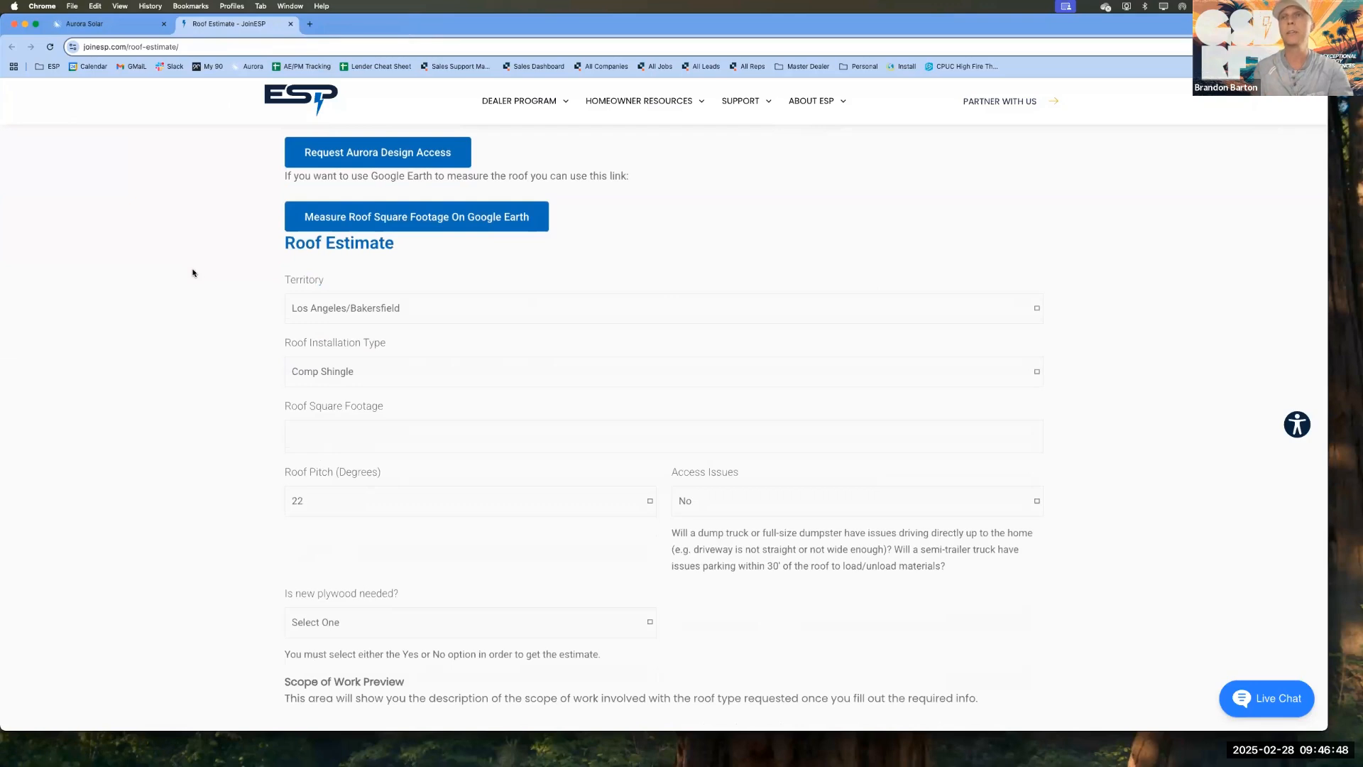
click(362, 309)
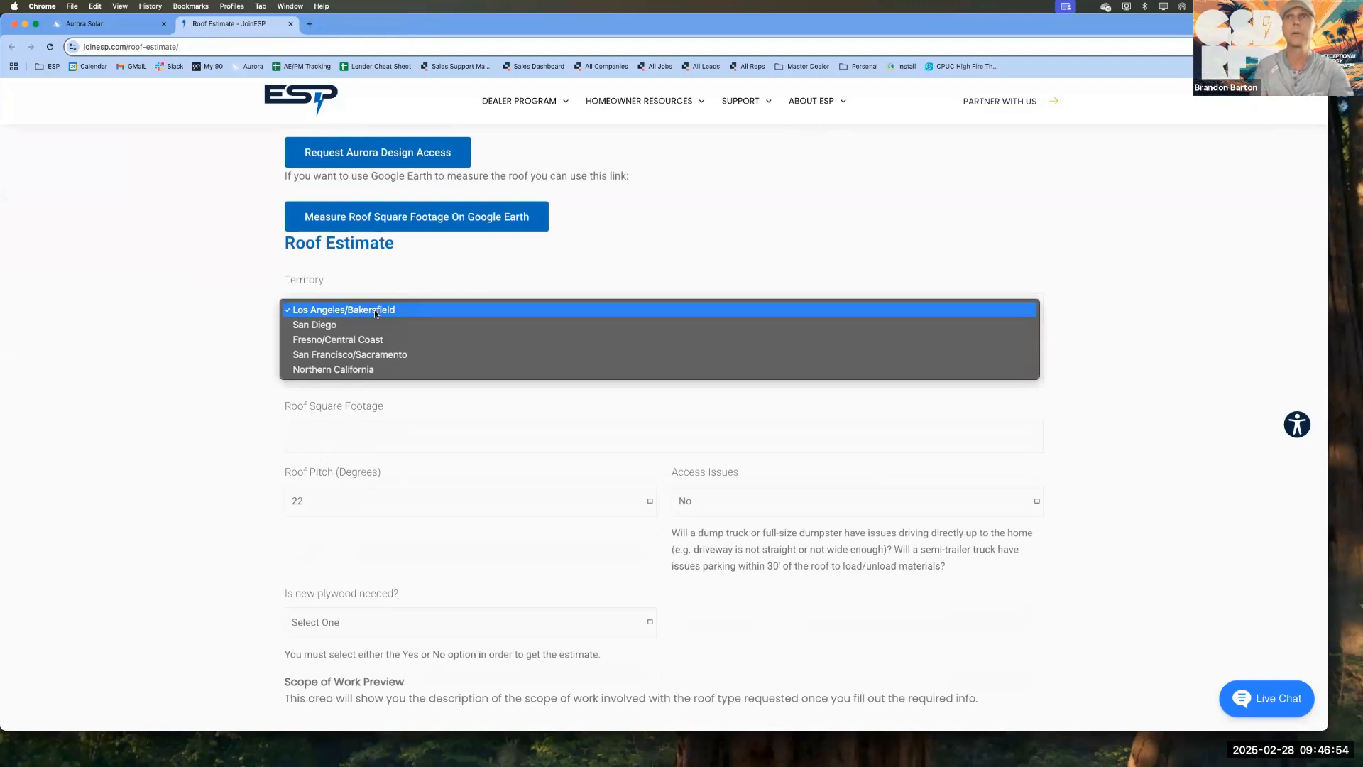
click(373, 310)
click(348, 375)
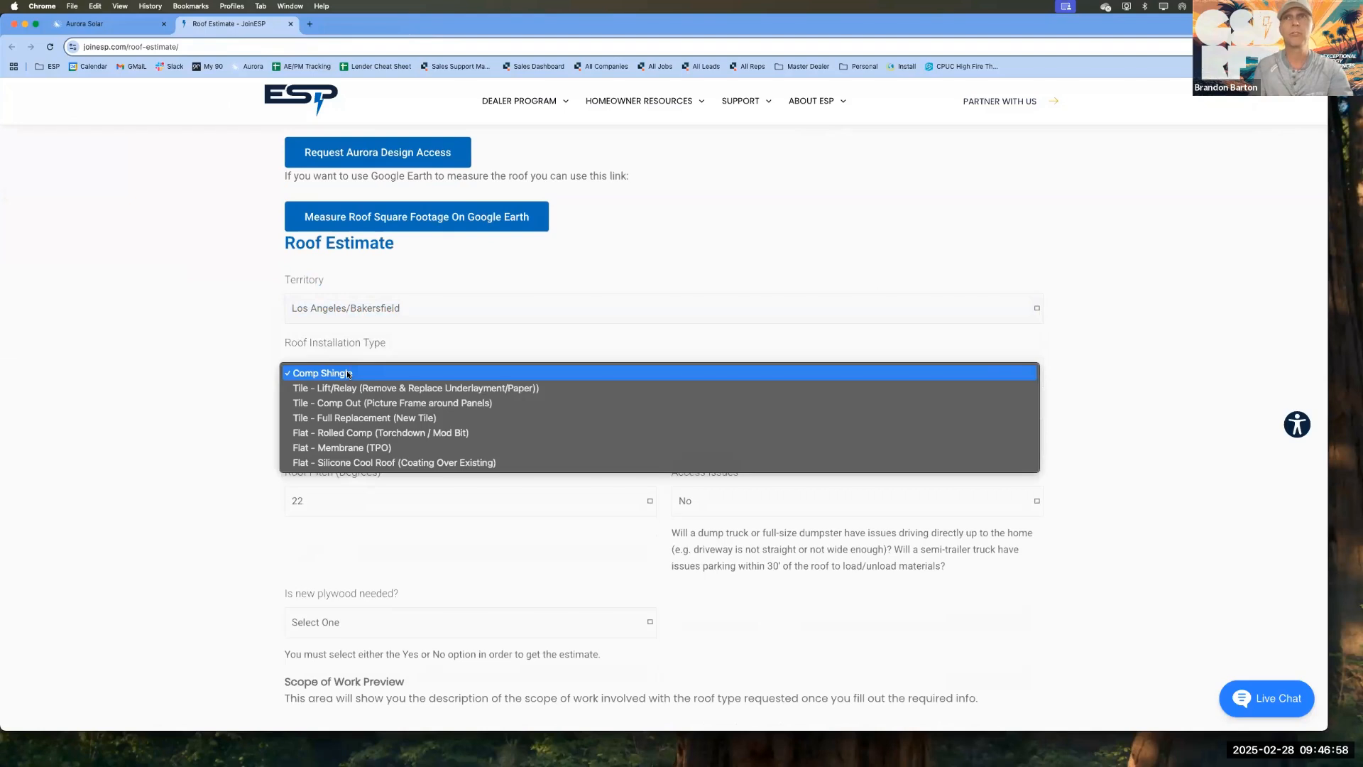
click(348, 373)
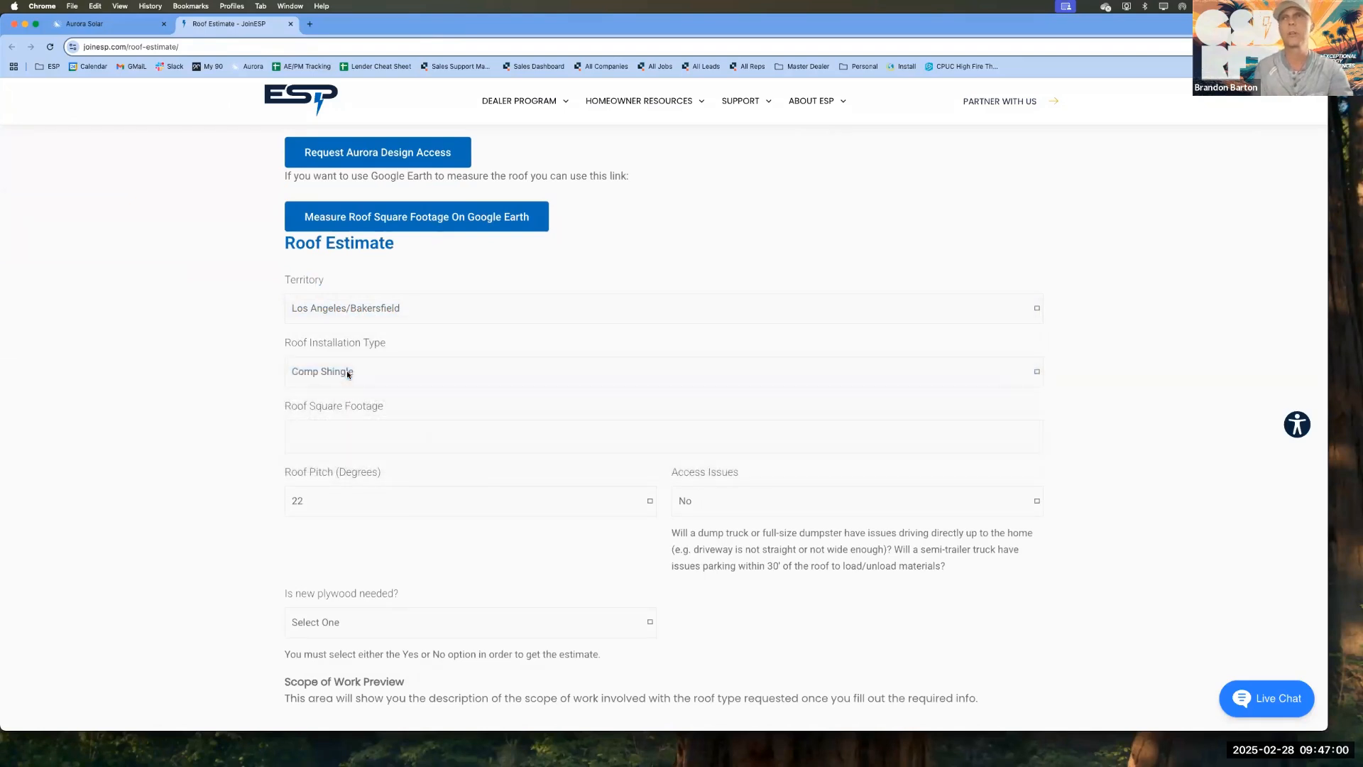
click(326, 434)
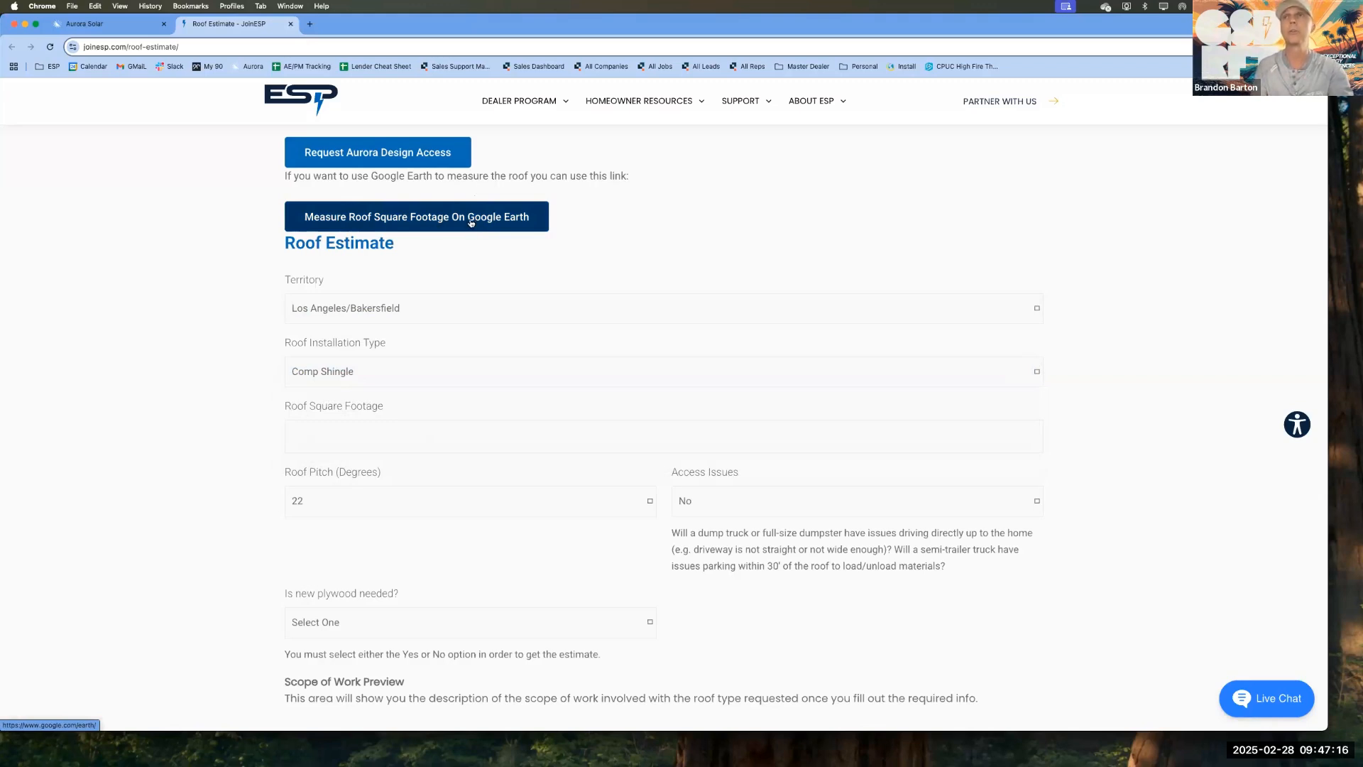
Step: Return to the Aurora project and open the FAQ FRIDAY design in Design Mode
click(122, 20)
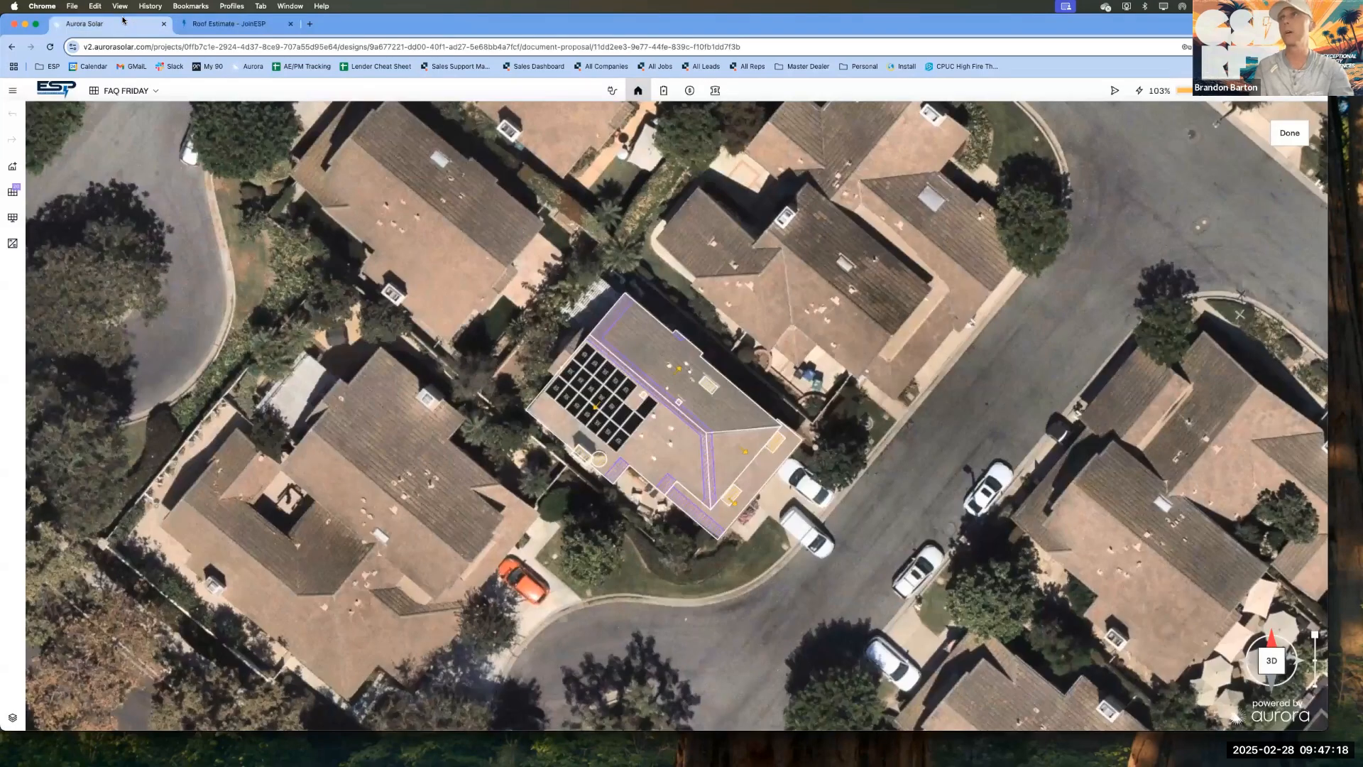
click(1290, 133)
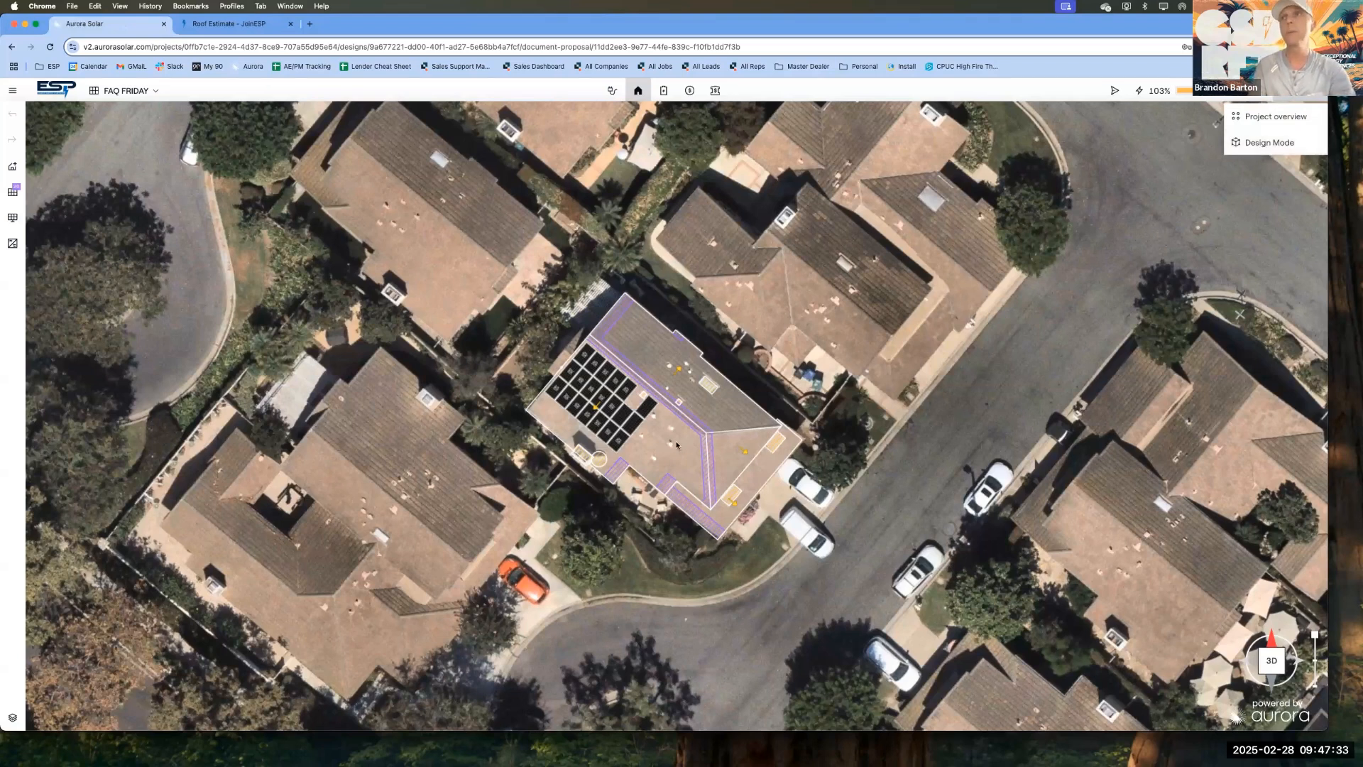
click(255, 28)
scroll(331, 253, up, 3)
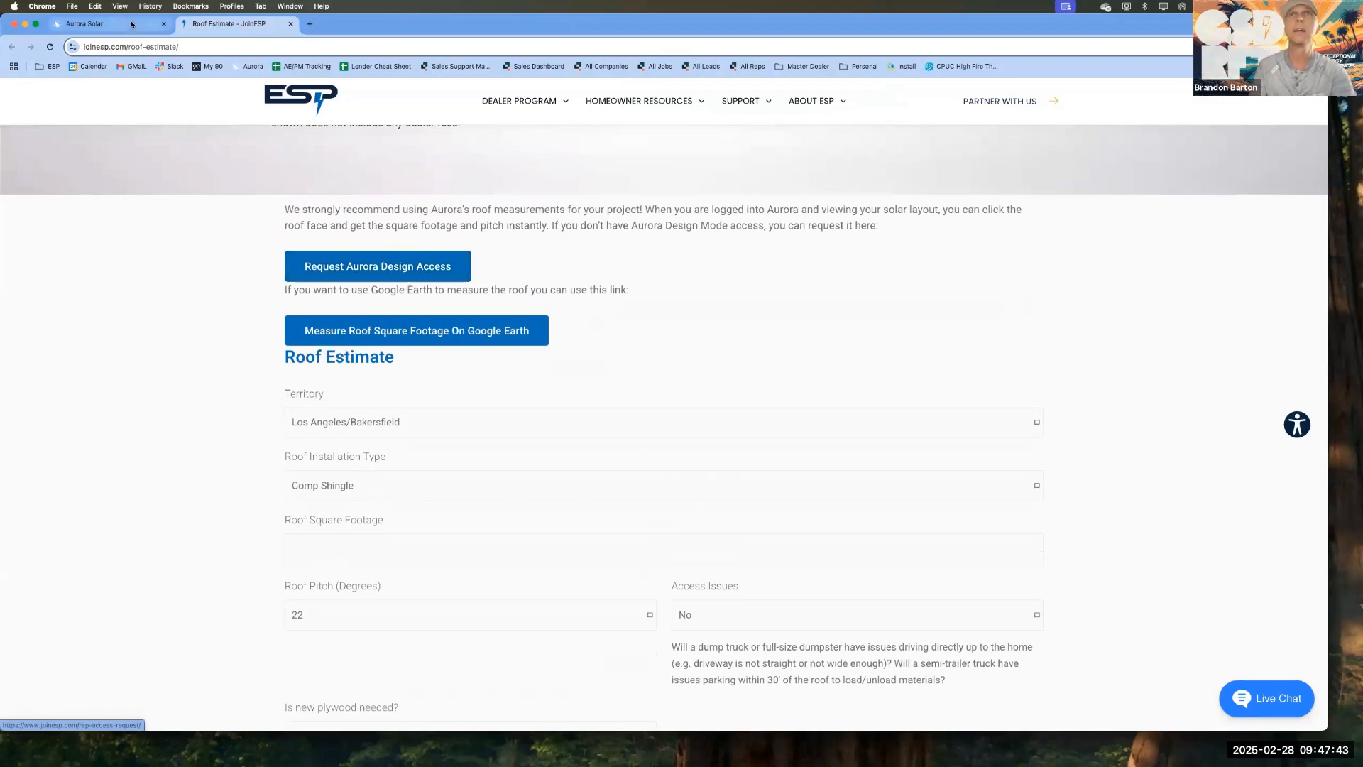
key(ctrl+shift+Tab)
click(1289, 132)
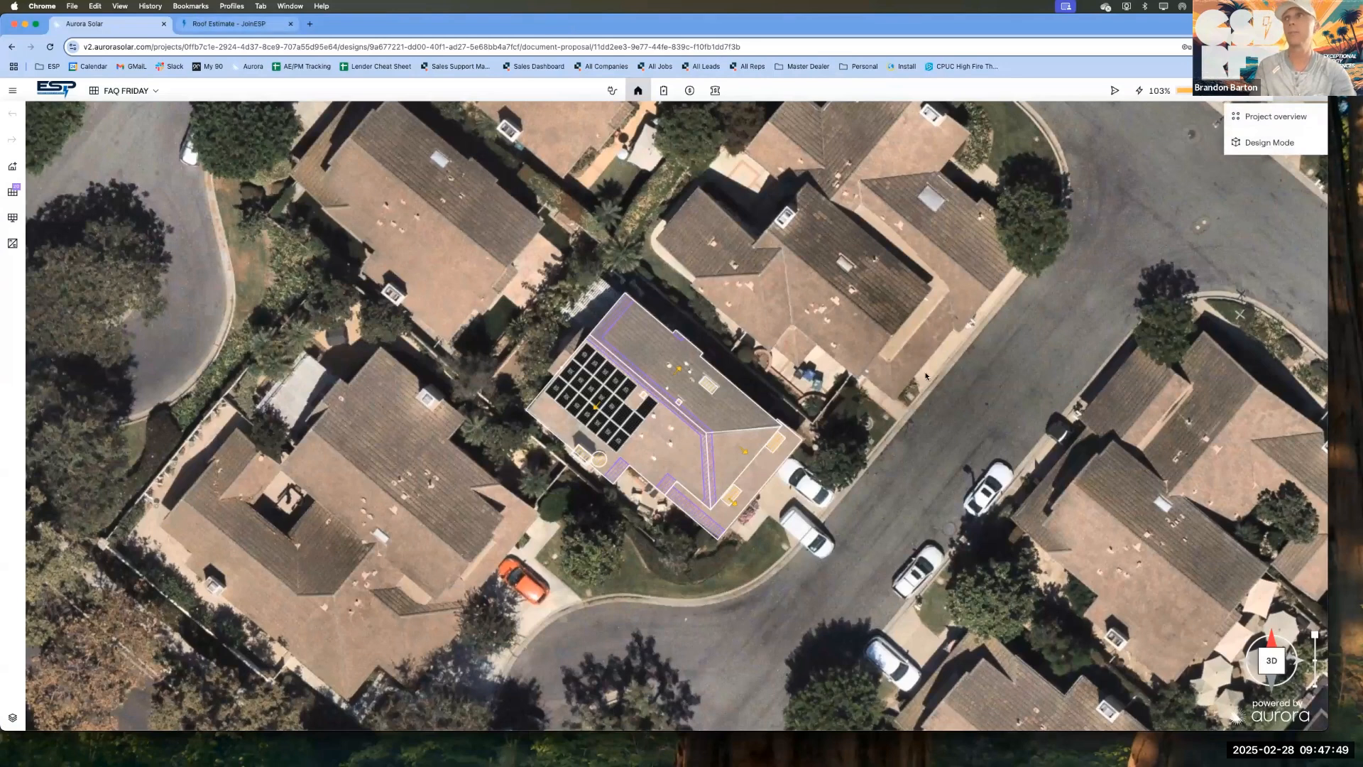
click(1283, 143)
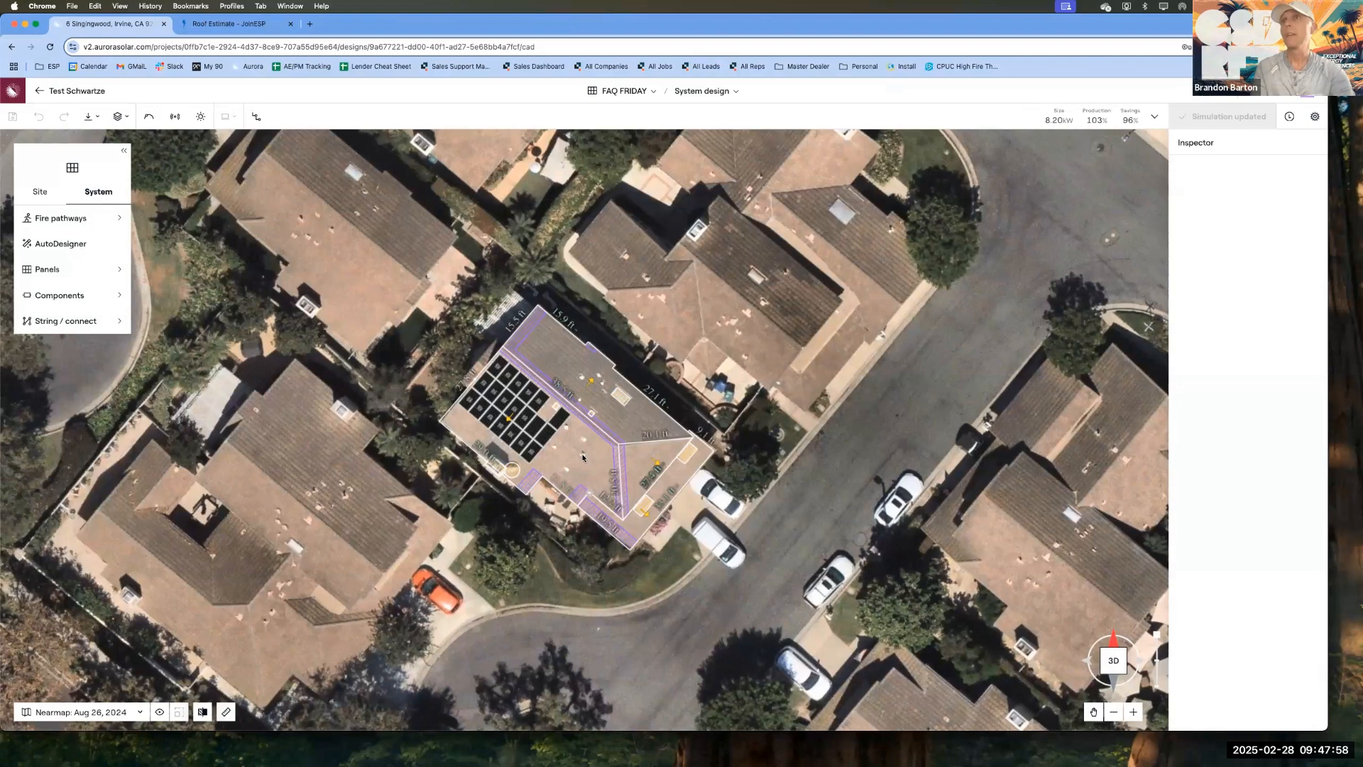
Step: Select the roof face that holds the solar panels and check its pitch and area in the roof face information
click(558, 460)
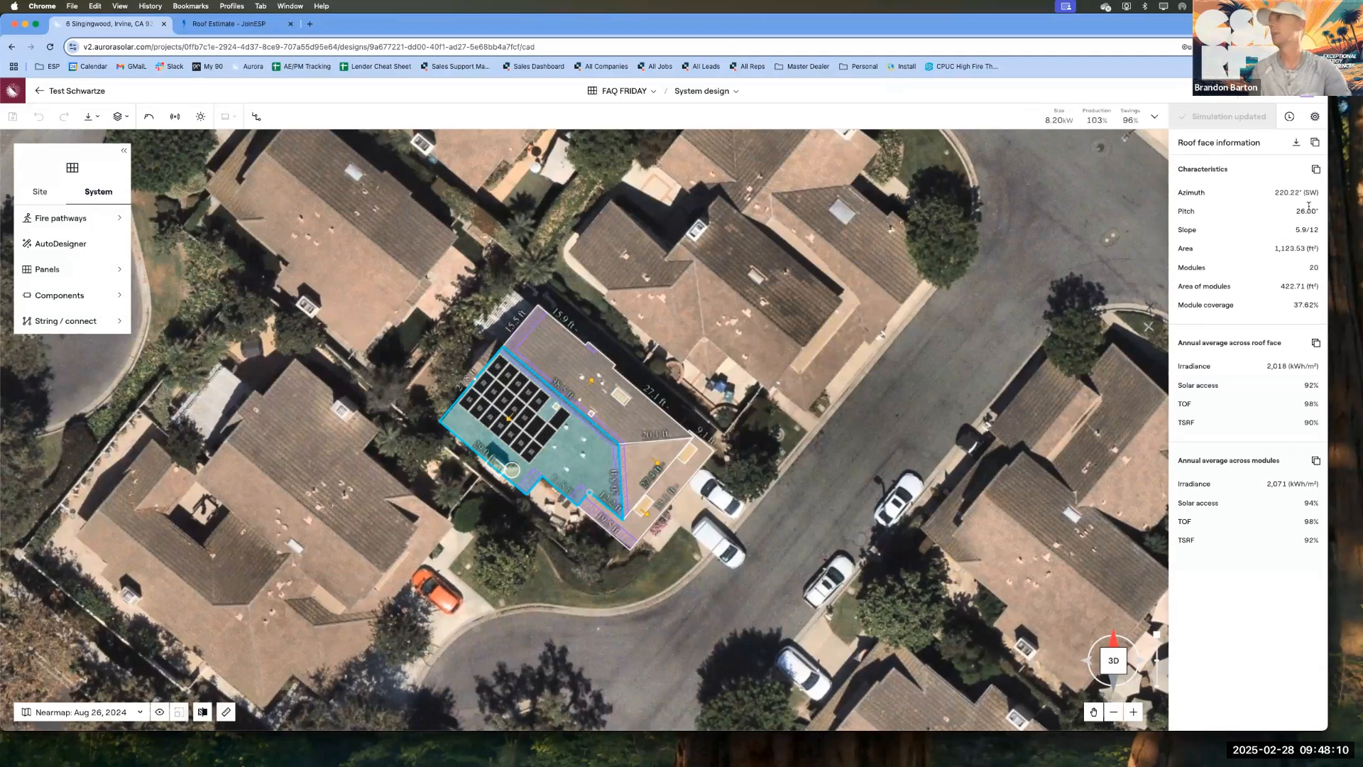
double_click(1289, 250)
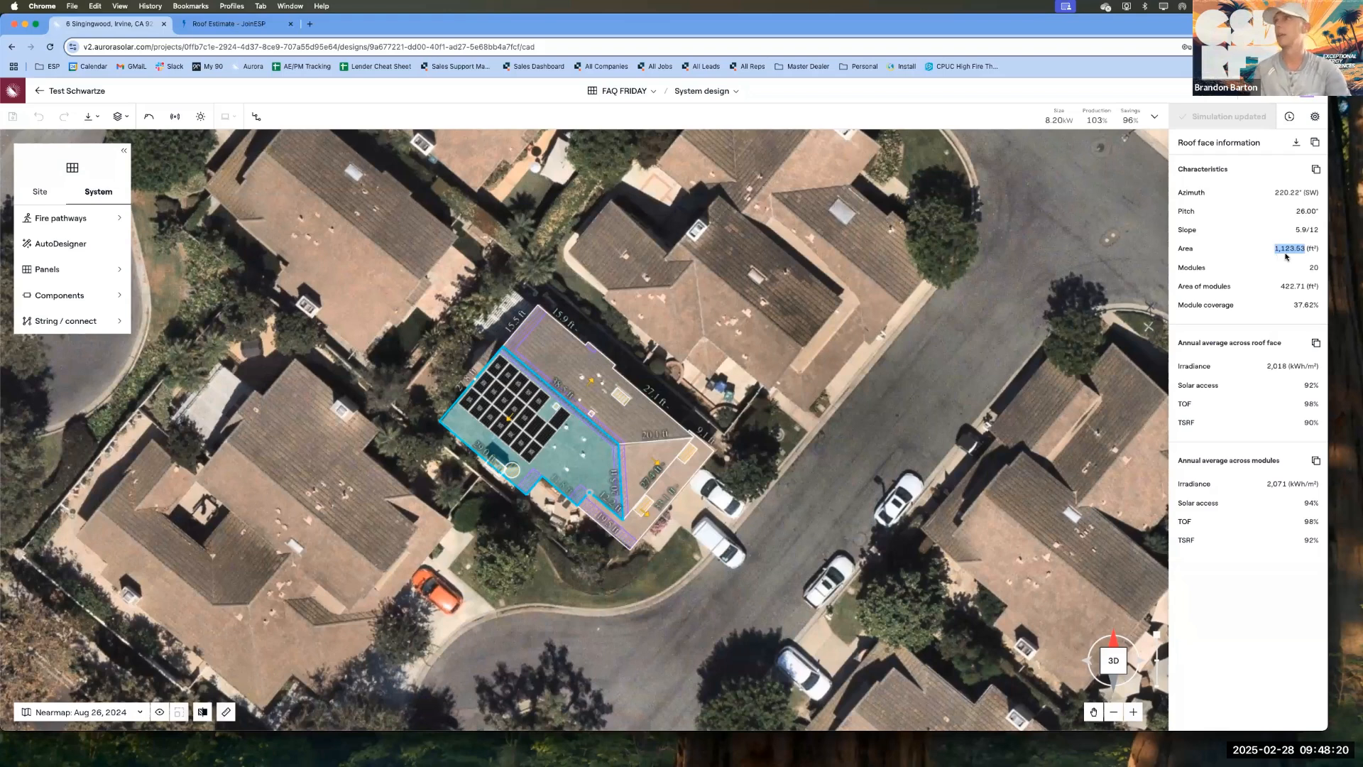
double_click(1306, 211)
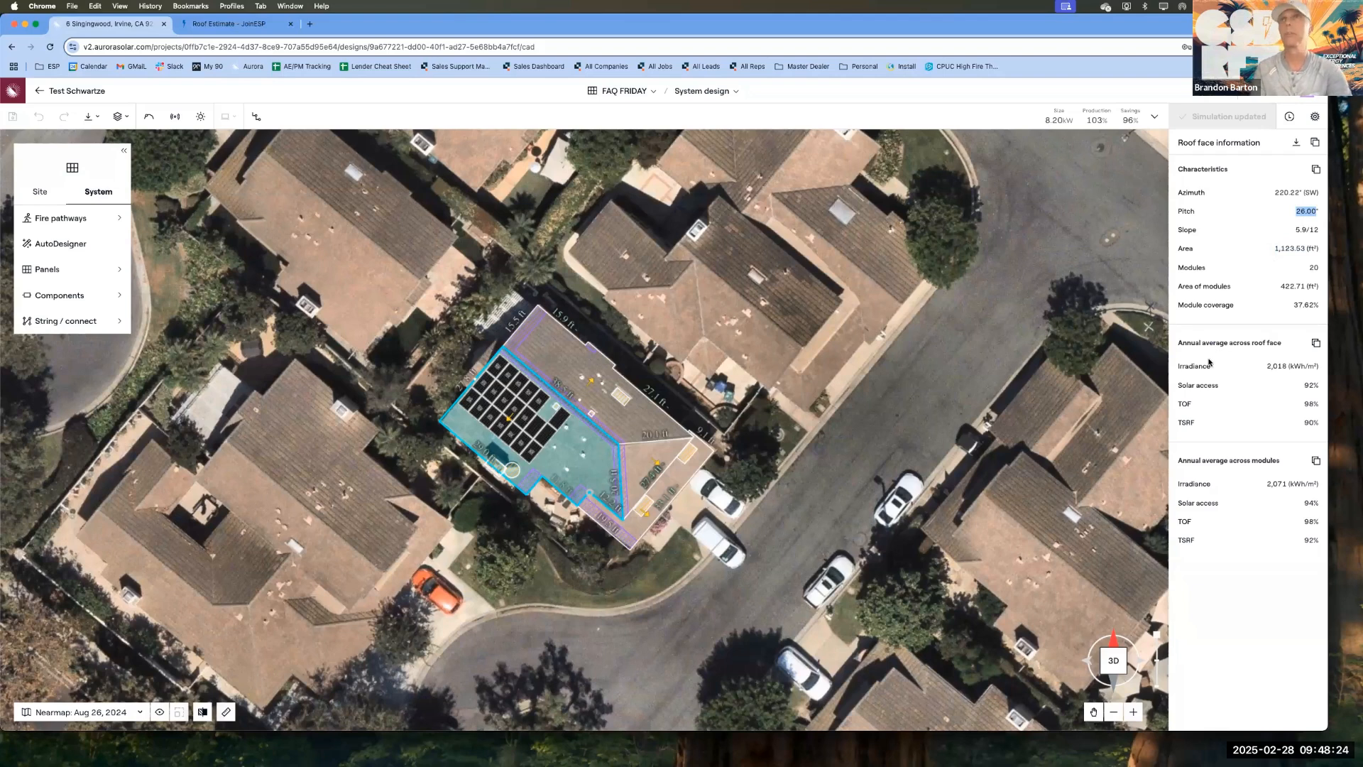
click(1300, 248)
double_click(1299, 248)
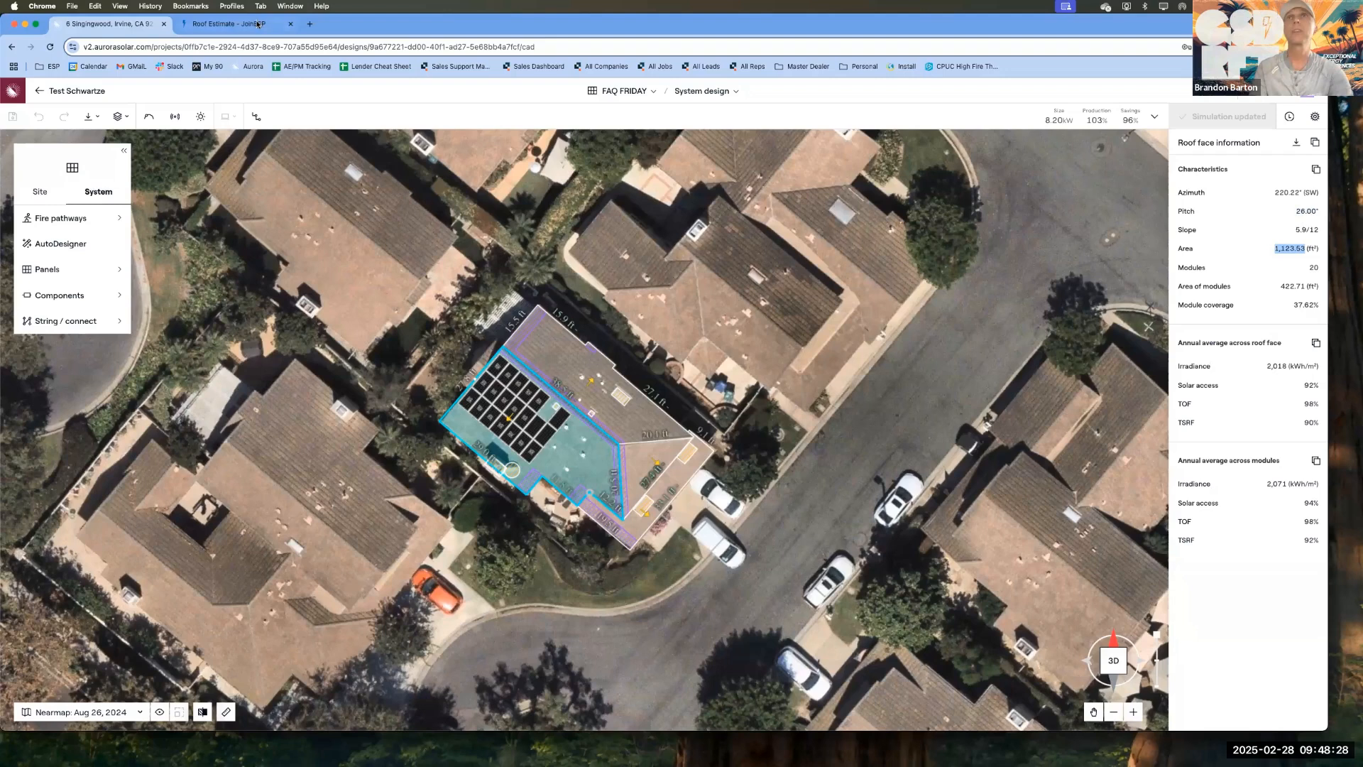
Step: Set the roof square footage to 1123 and the roof pitch to 26 degrees in the Roof Estimate form
key(ctrl+Tab)
click(338, 435)
text(1123)
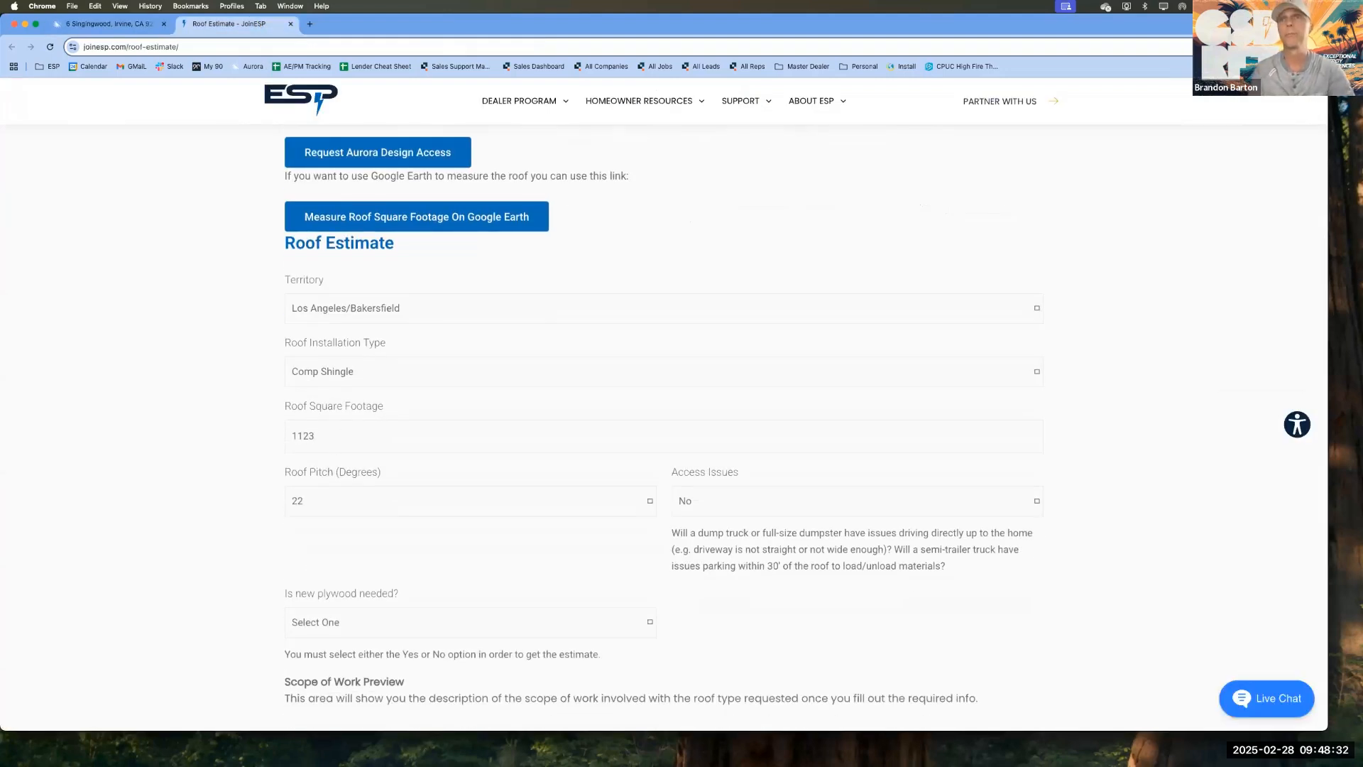
click(330, 492)
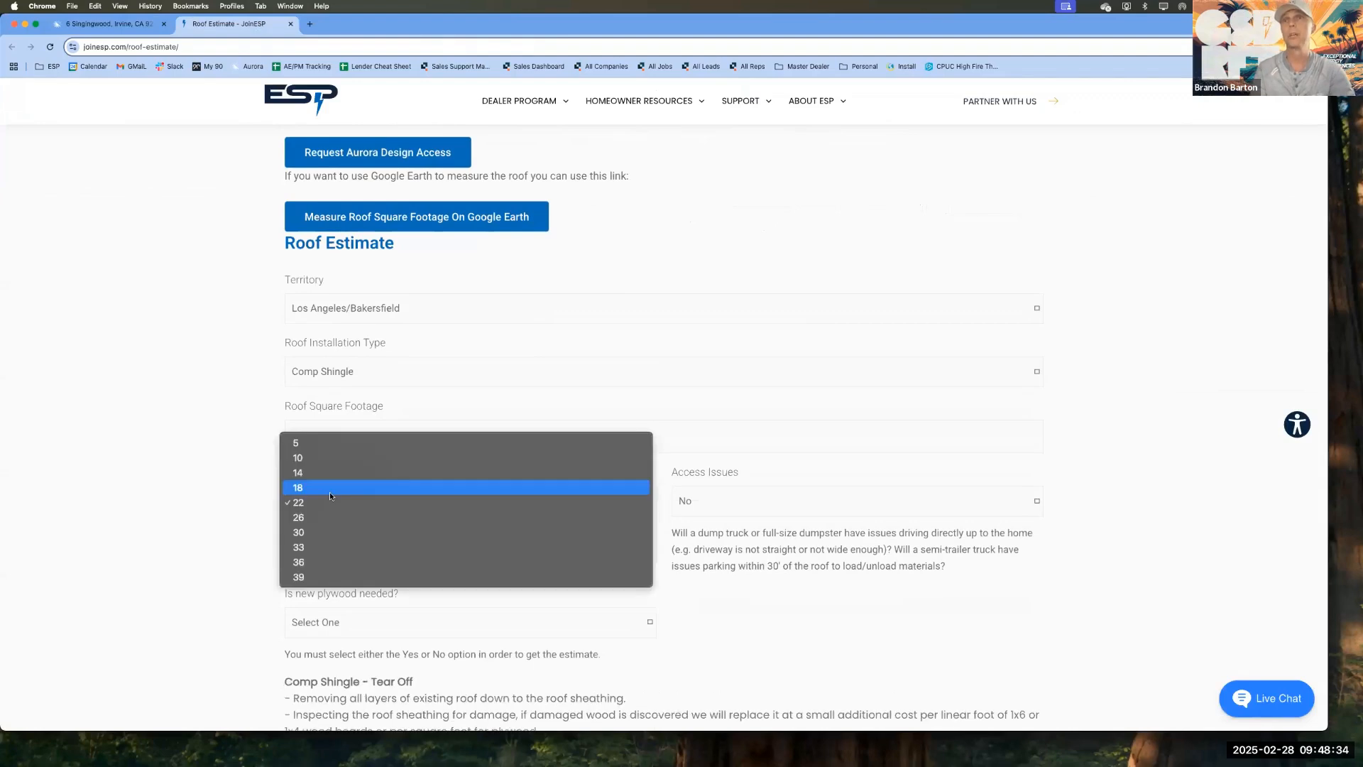
click(321, 518)
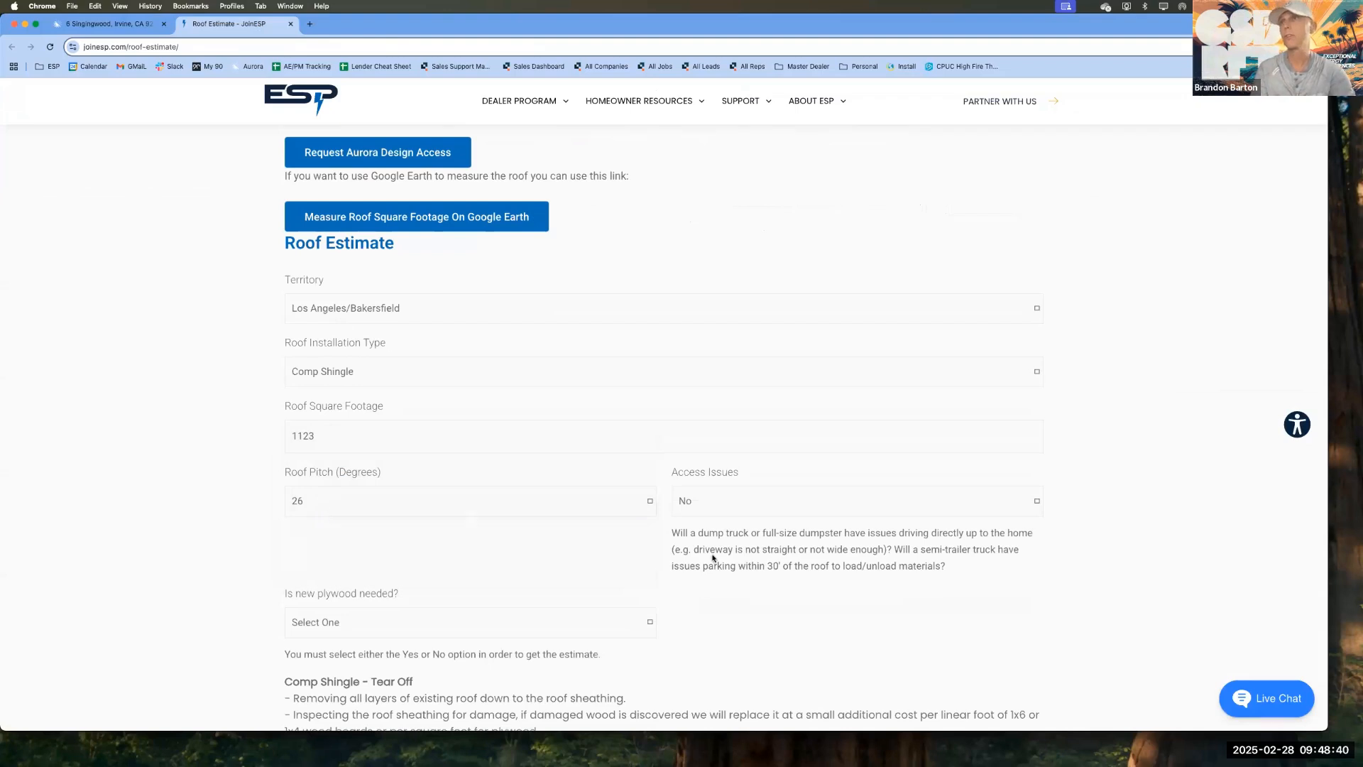
Step: Answer No to whether new plywood is needed and check the scope of work and estimate total
scroll(712, 556, down, 2)
scroll(717, 477, down, 2)
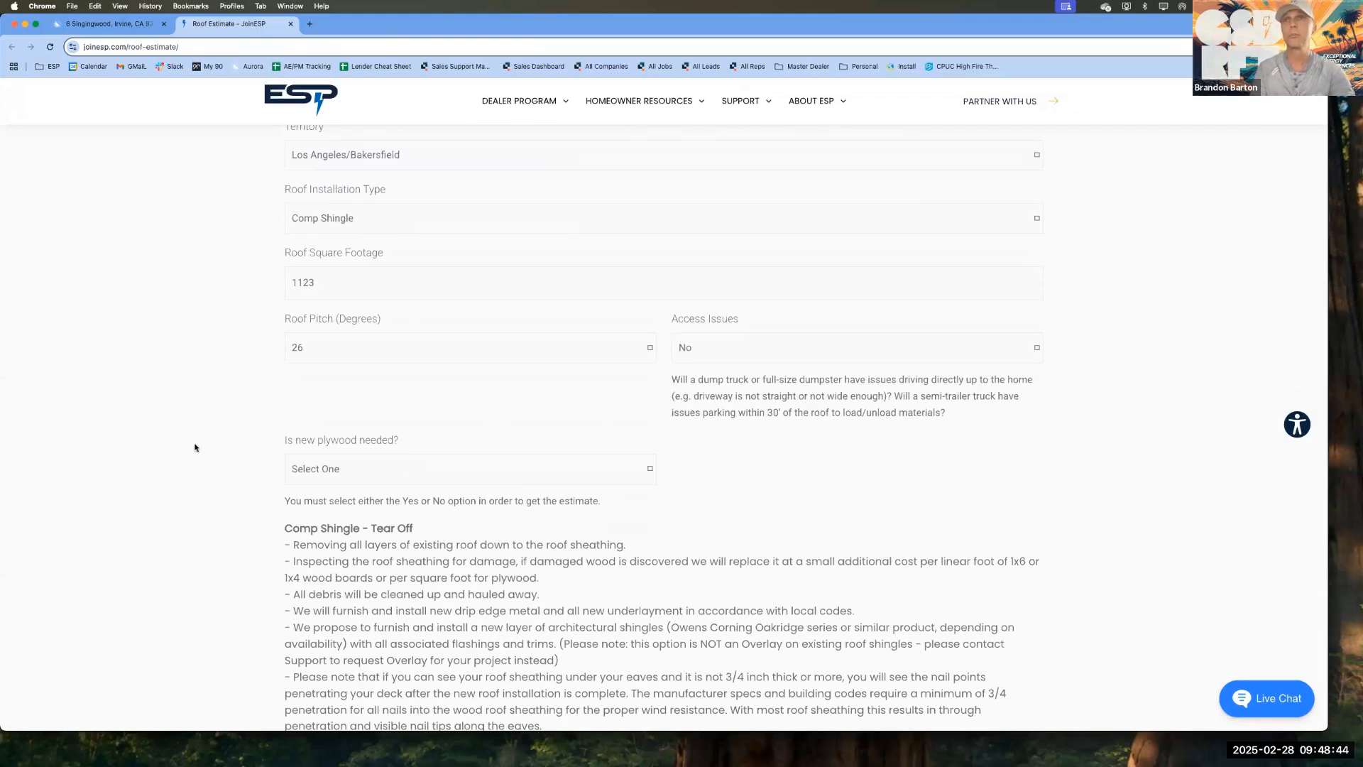
scroll(195, 447, down, 2)
click(328, 419)
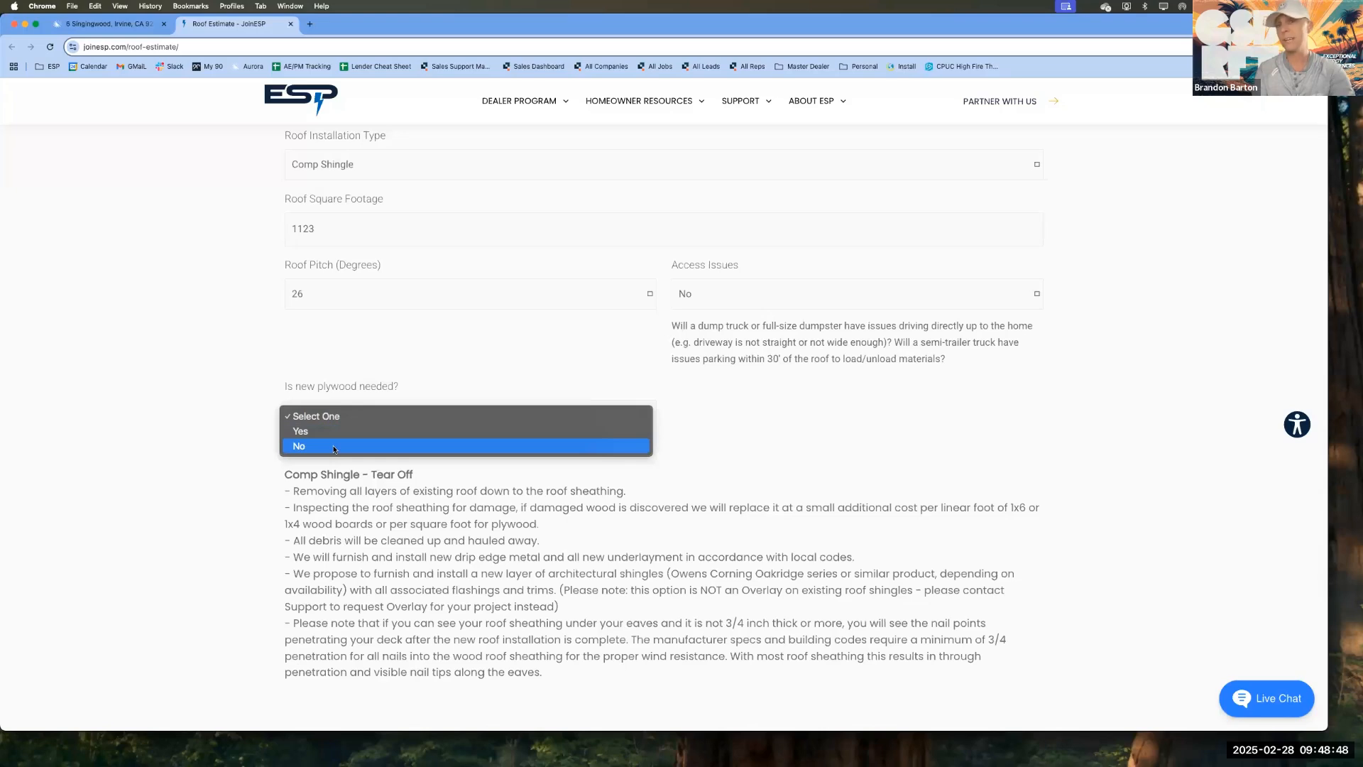
click(334, 447)
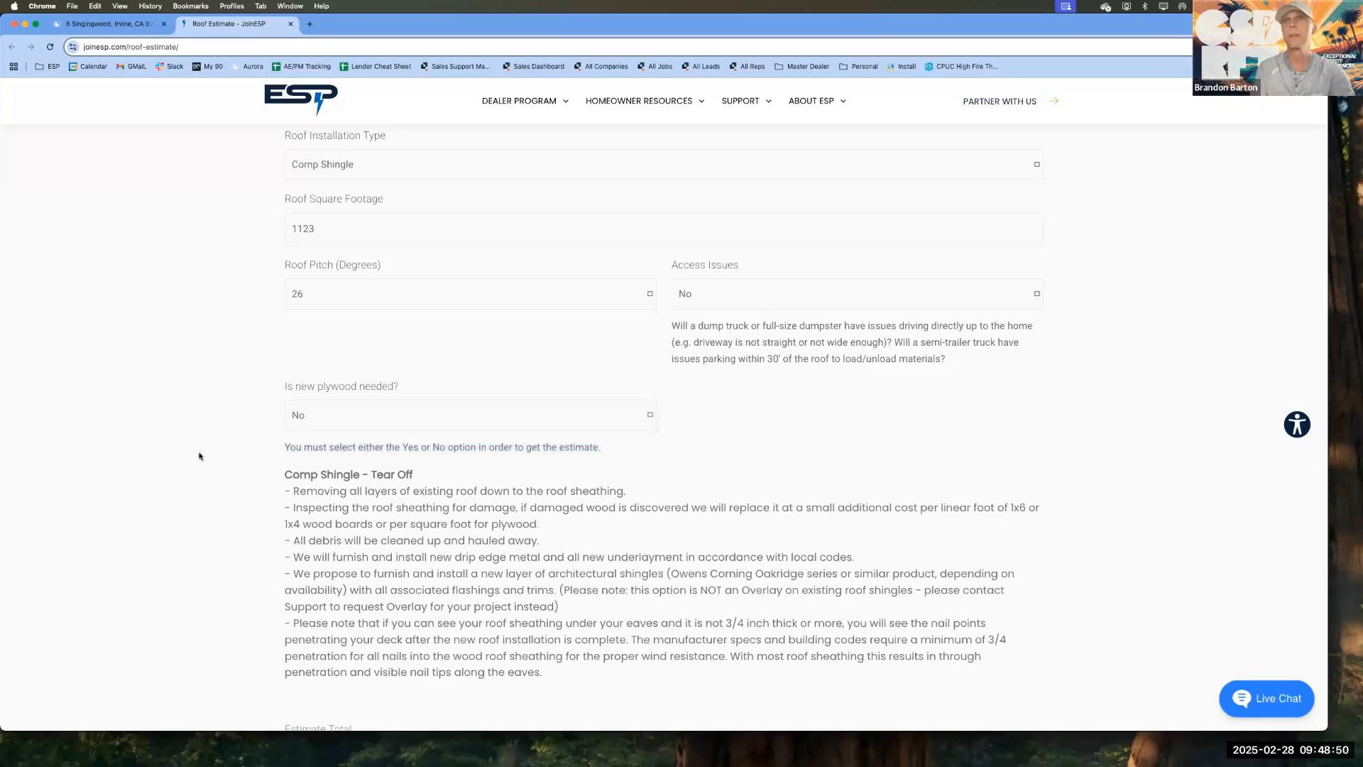
scroll(198, 456, down, 5)
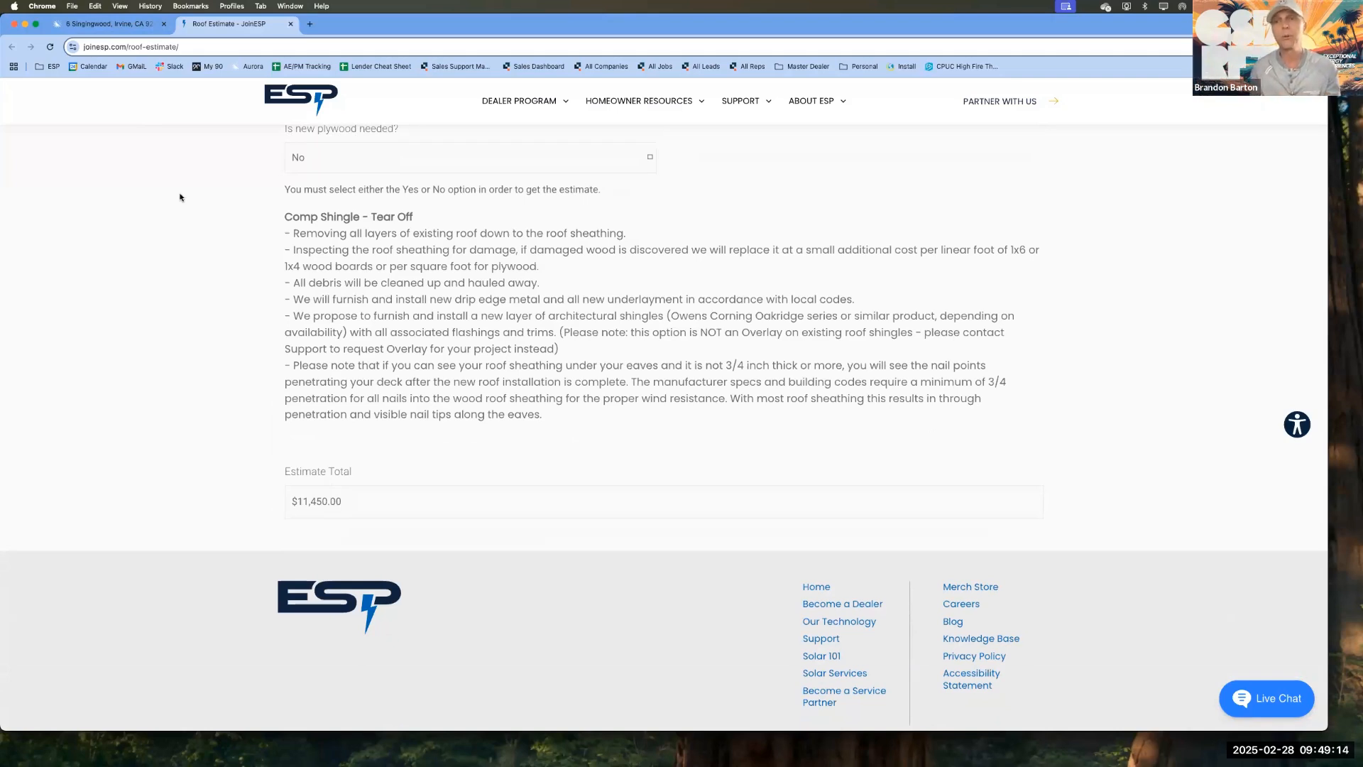
Step: Set the roof installation type to Tile - Lift/Relay (Remove & Replace Underlayment/Paper) and highlight the estimate total
click(107, 24)
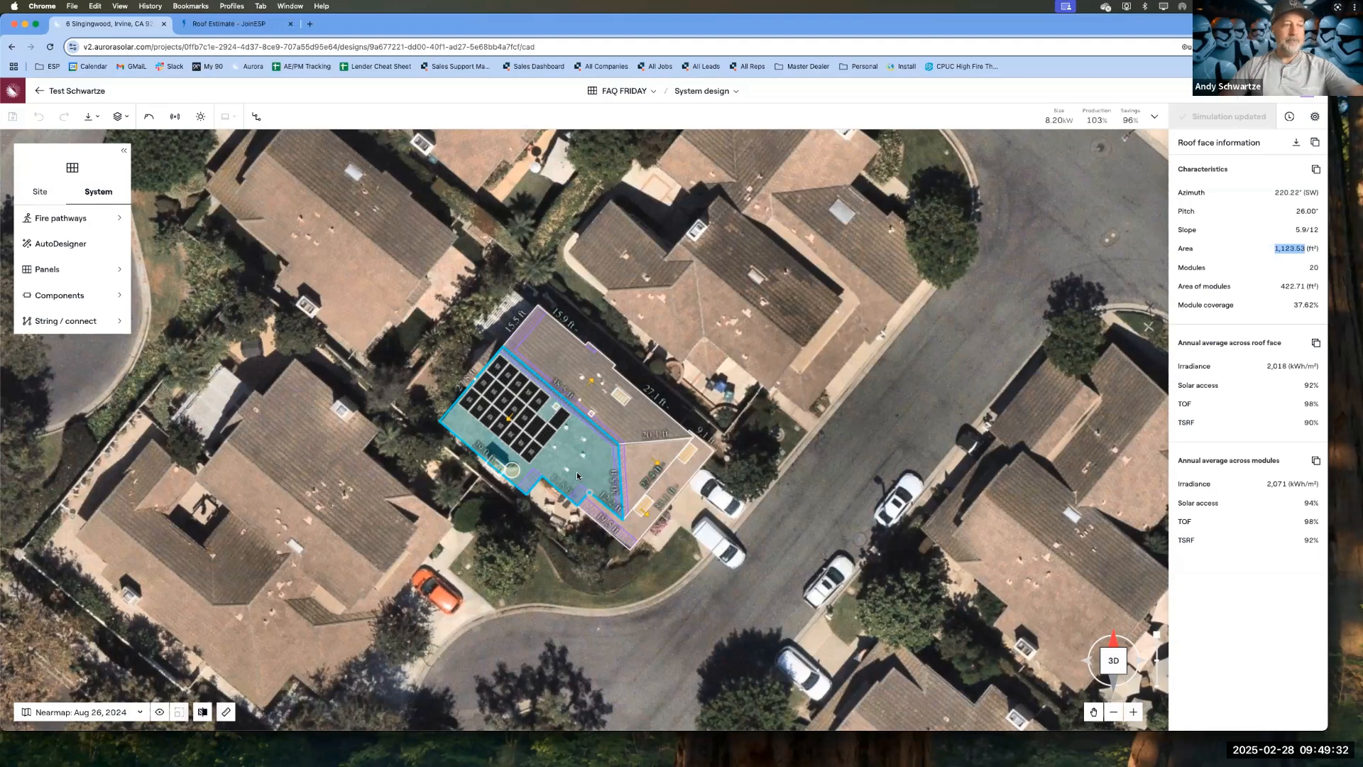
click(235, 26)
scroll(366, 297, up, 10)
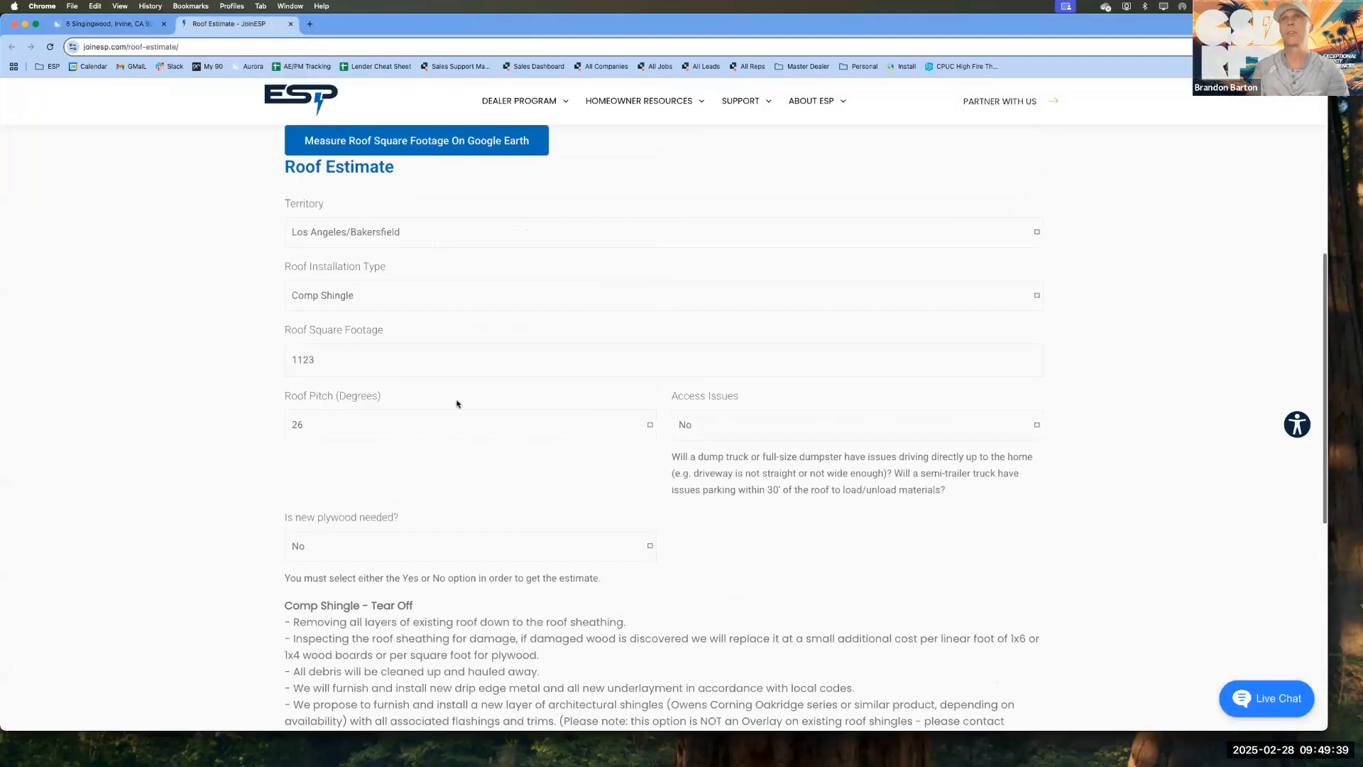
click(365, 296)
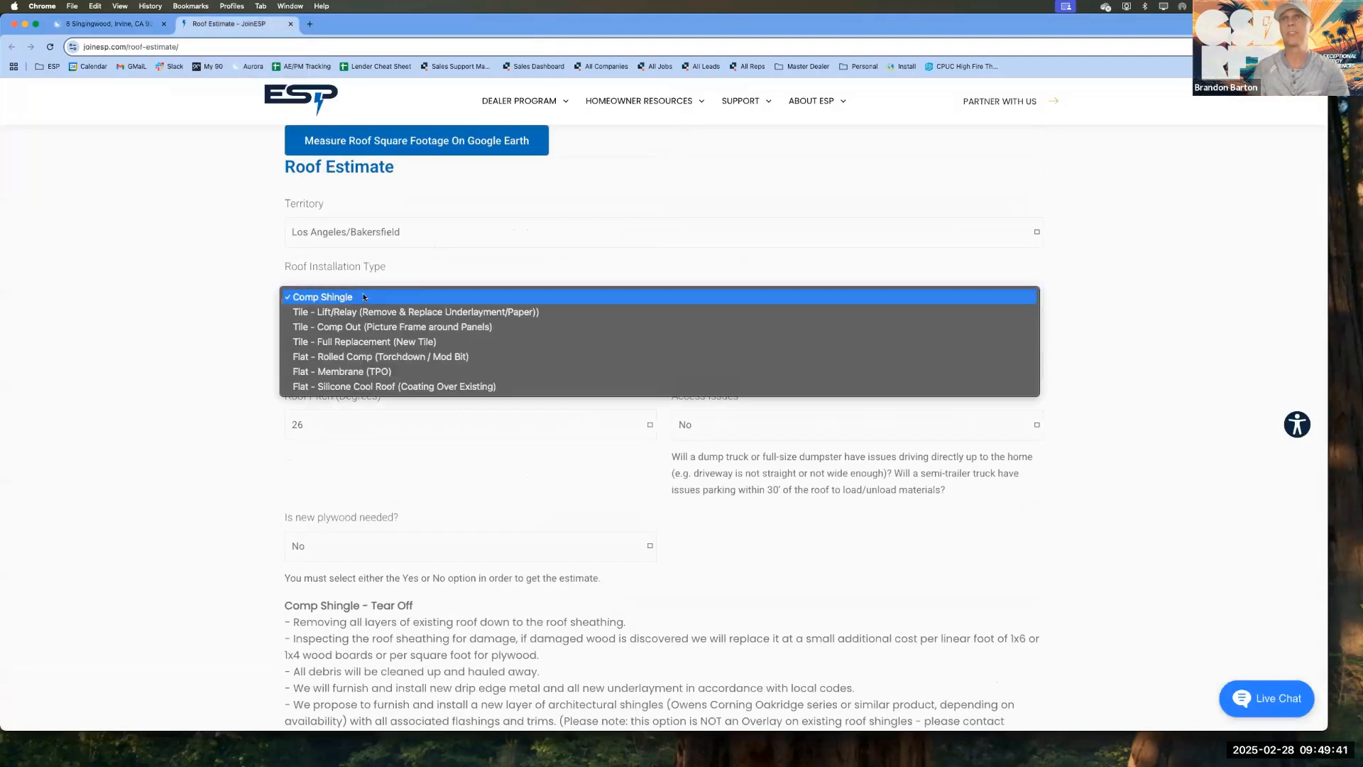
click(479, 314)
scroll(124, 352, down, 6)
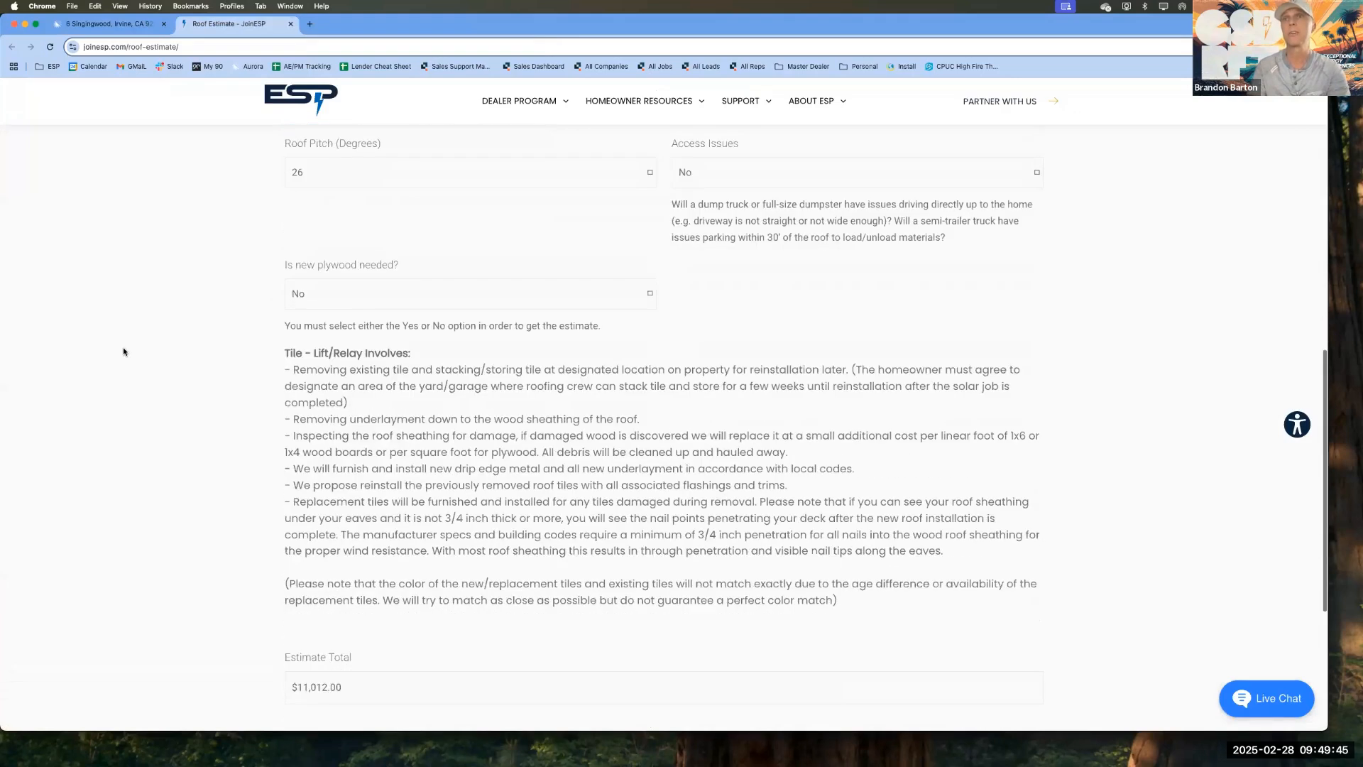
triple_click(325, 507)
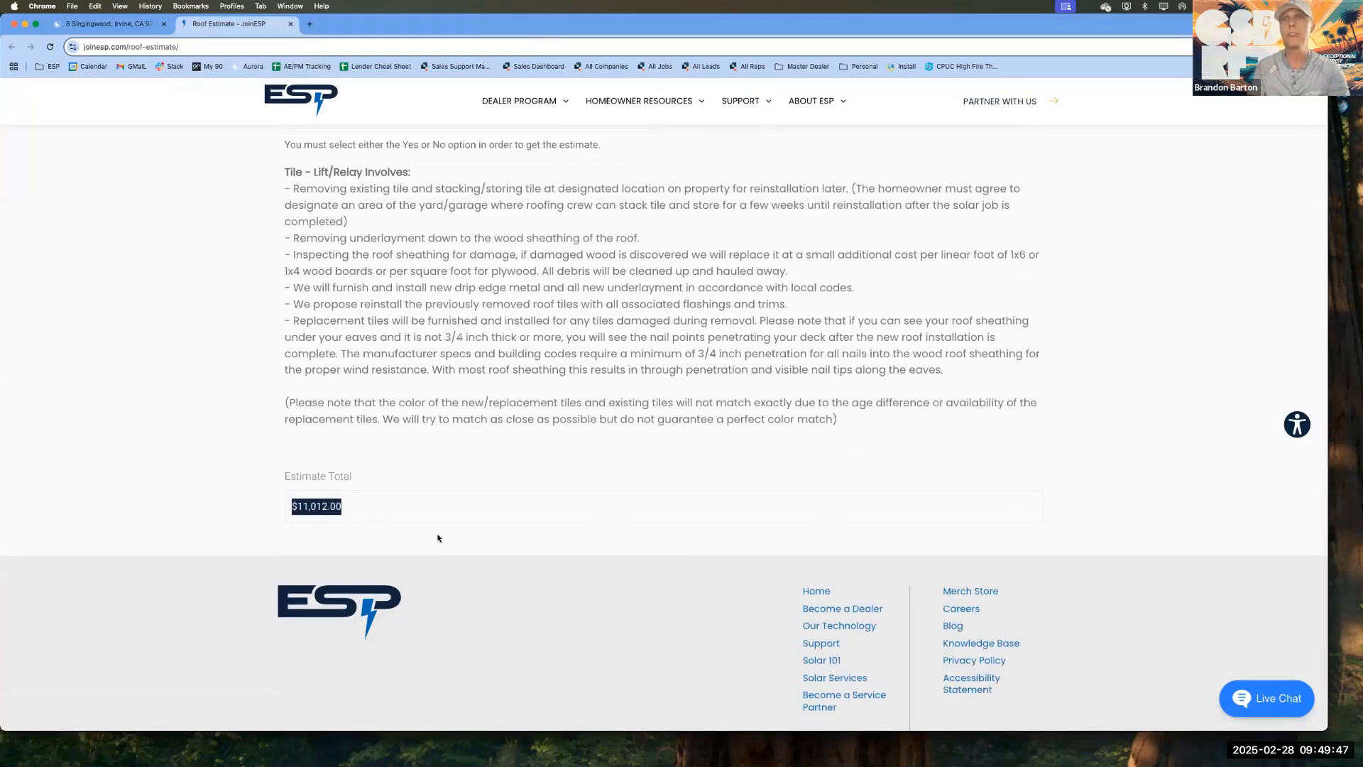
Step: Switch from the roof estimate to the Aurora design, clear the roof face selection, and open the financing page in Sales Mode
click(226, 399)
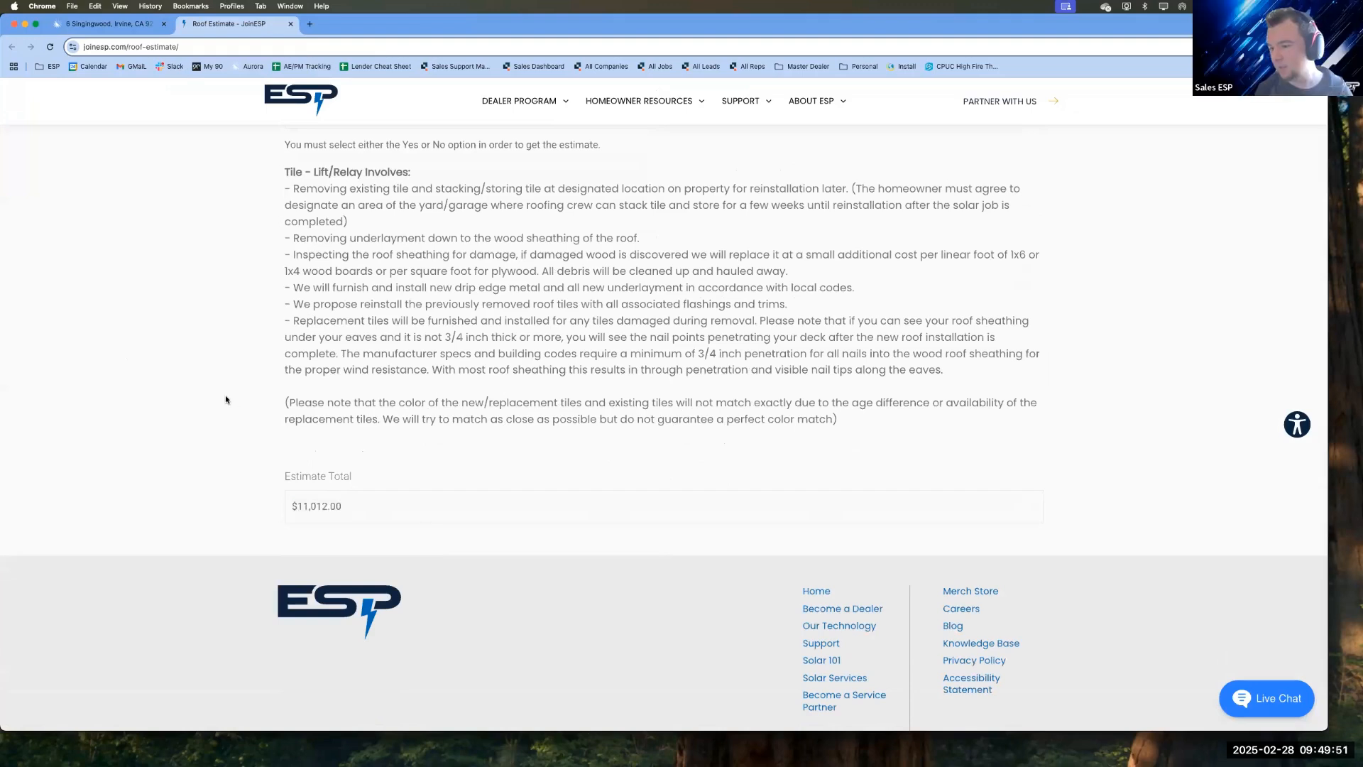
click(110, 24)
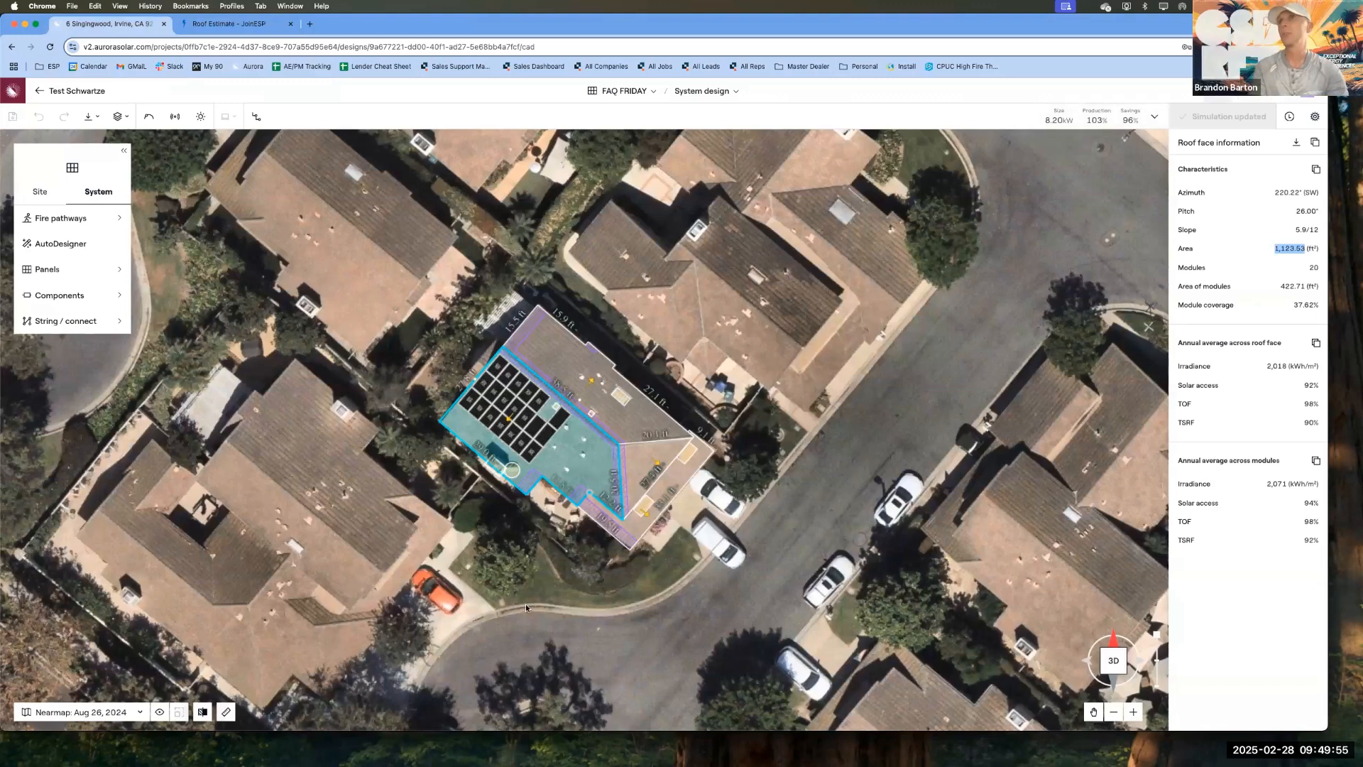
click(950, 284)
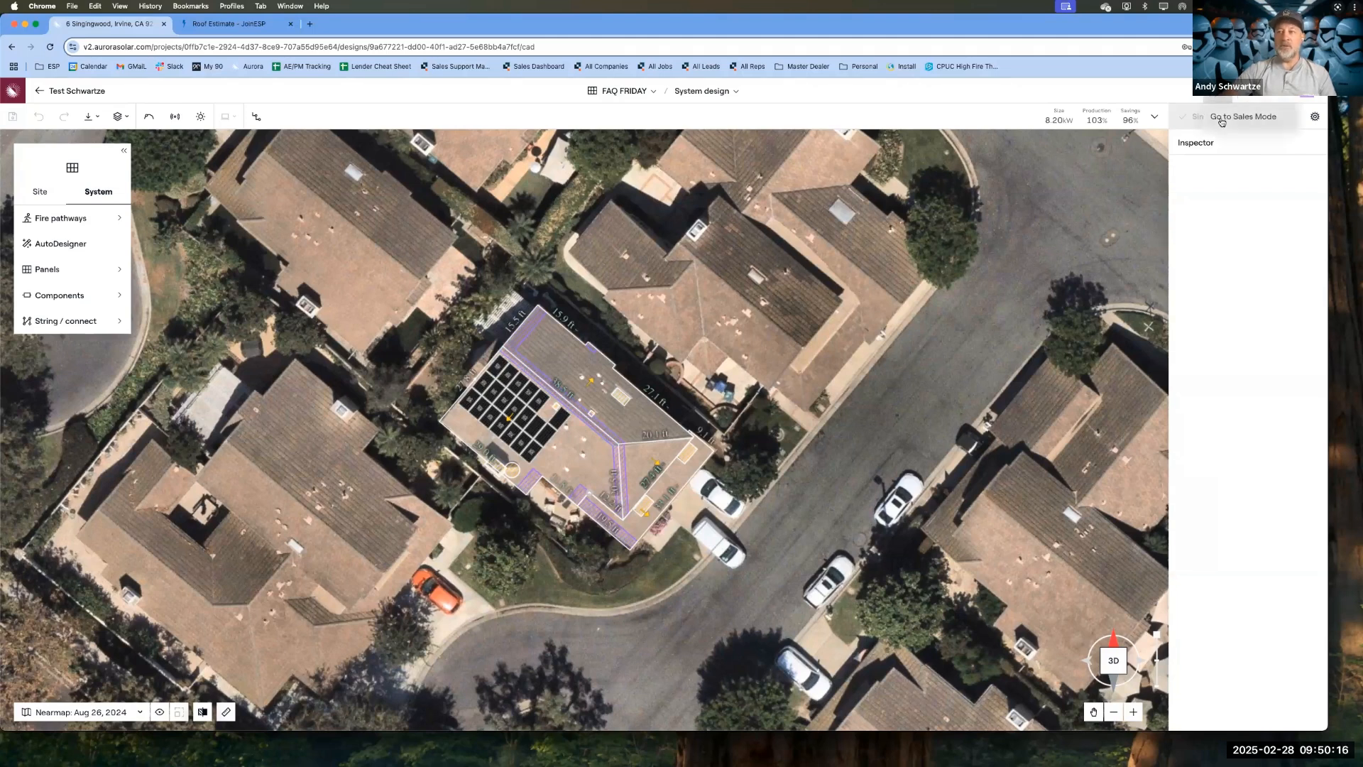
click(1223, 119)
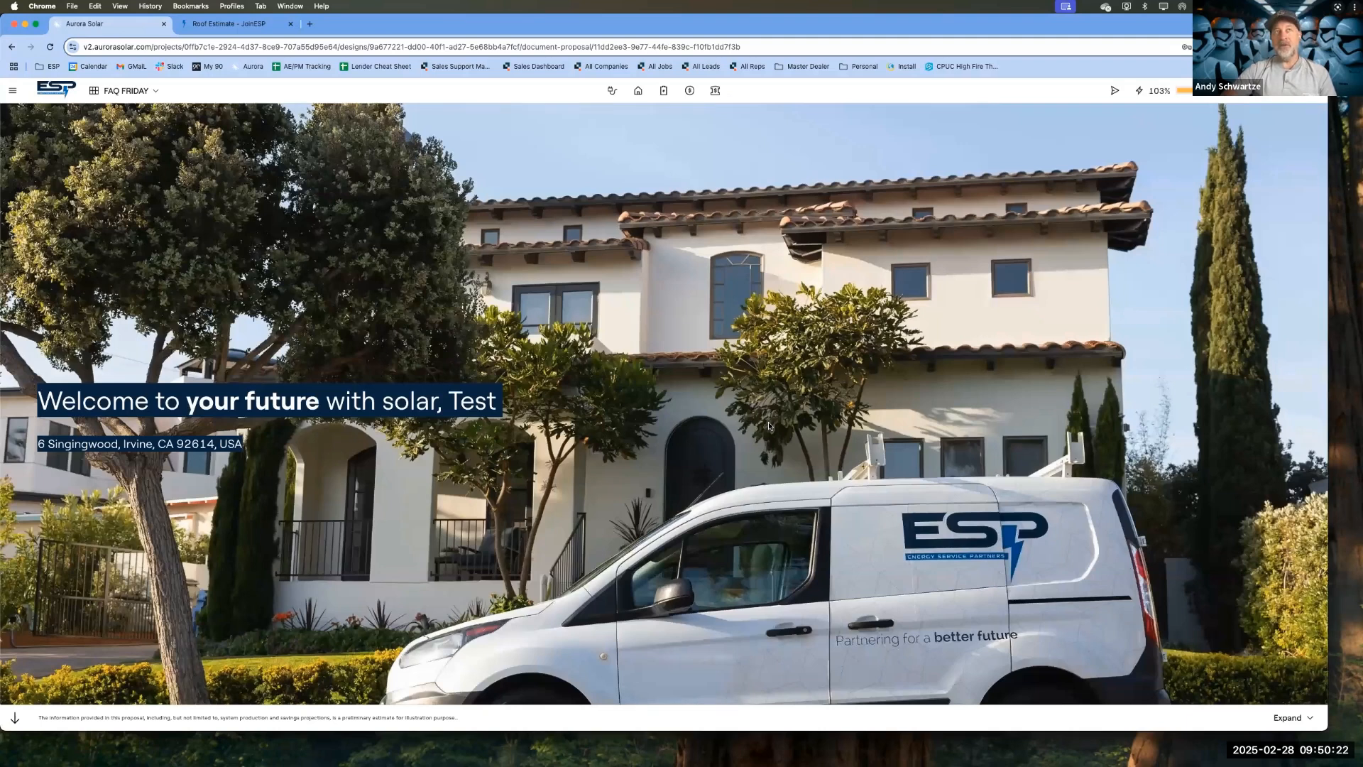
click(716, 91)
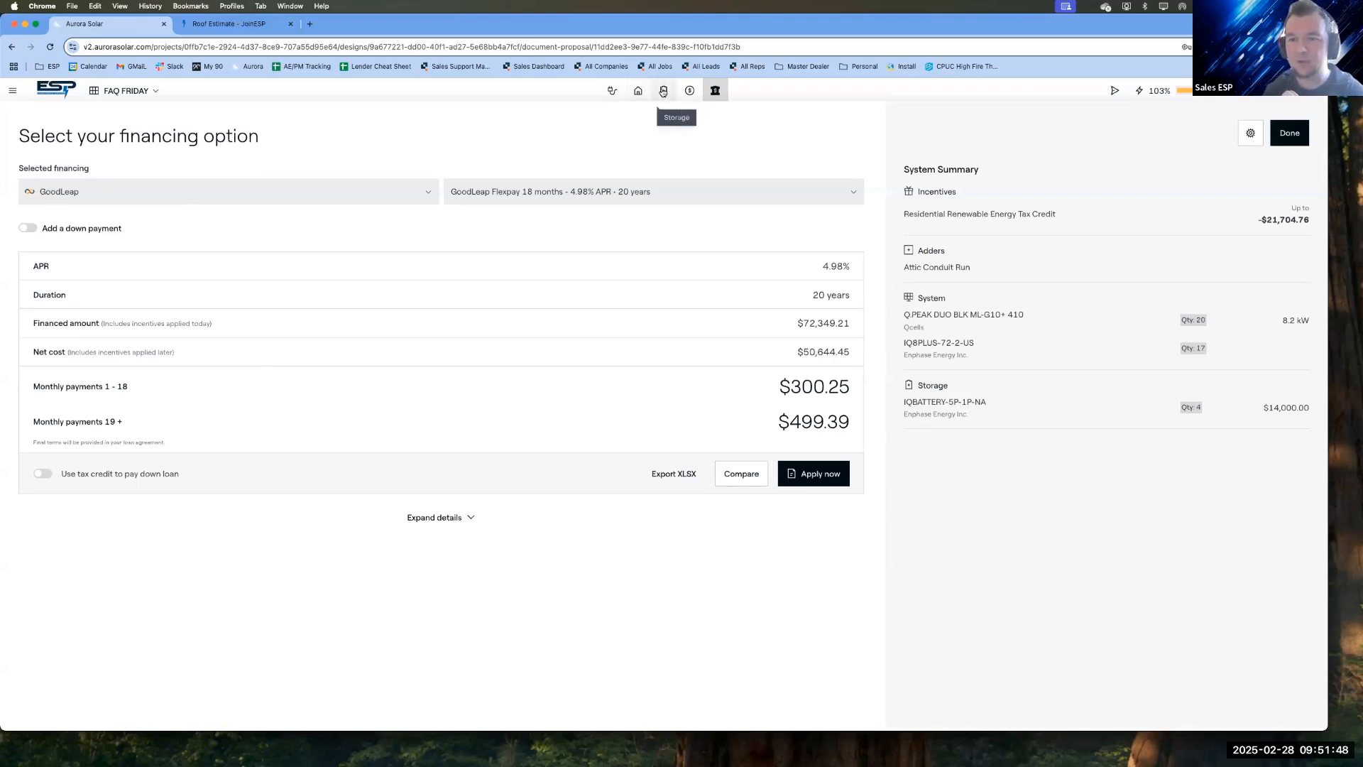
Step: Return to Design Mode and check the pitch and area of the panel-covered face, the northeast face and the triangular southeast face
click(638, 90)
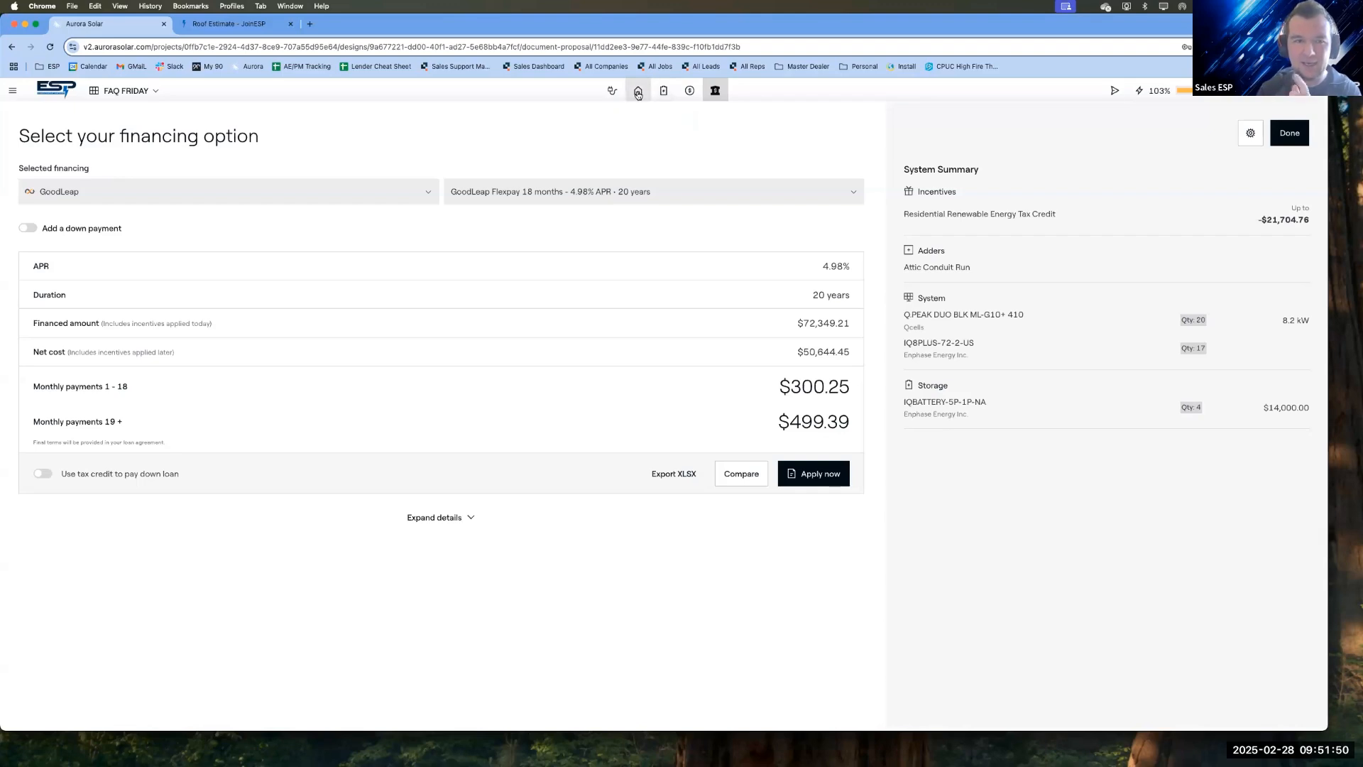
click(1289, 132)
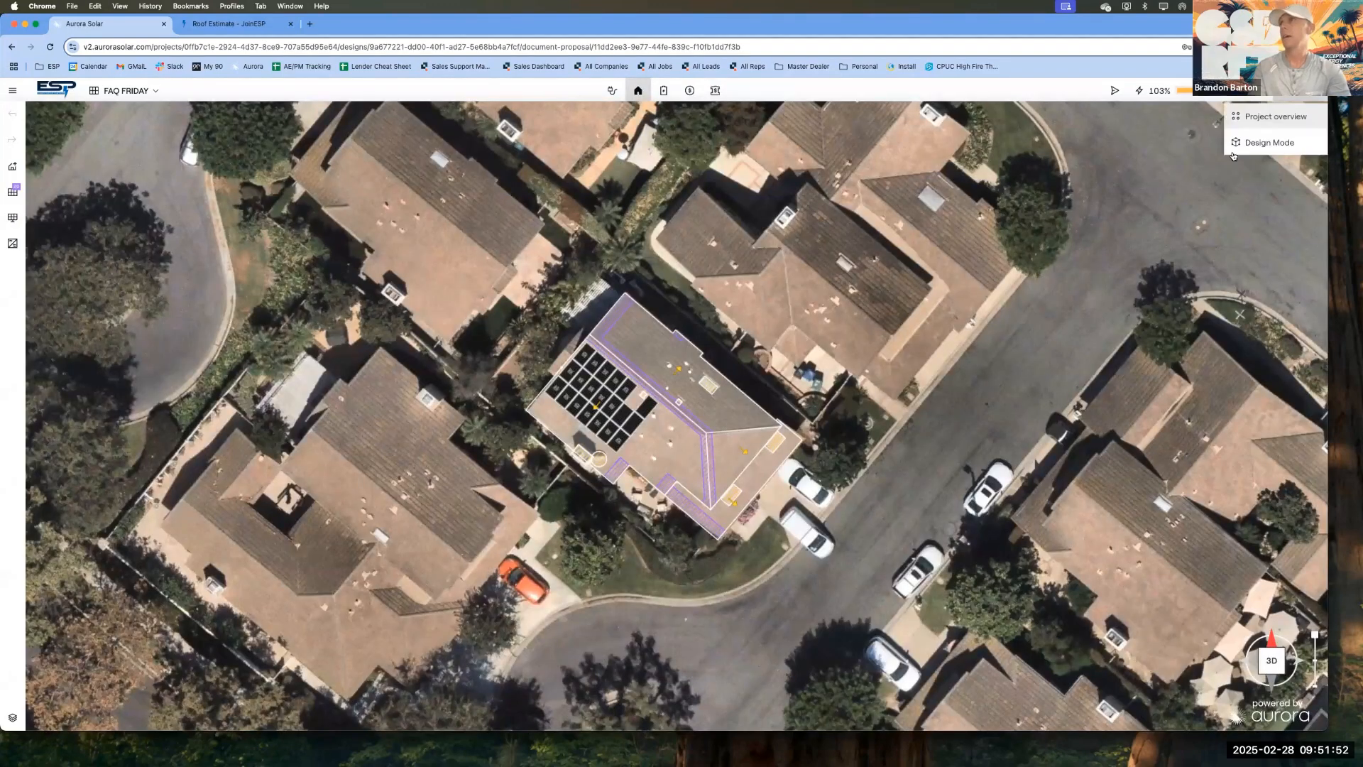
click(1262, 143)
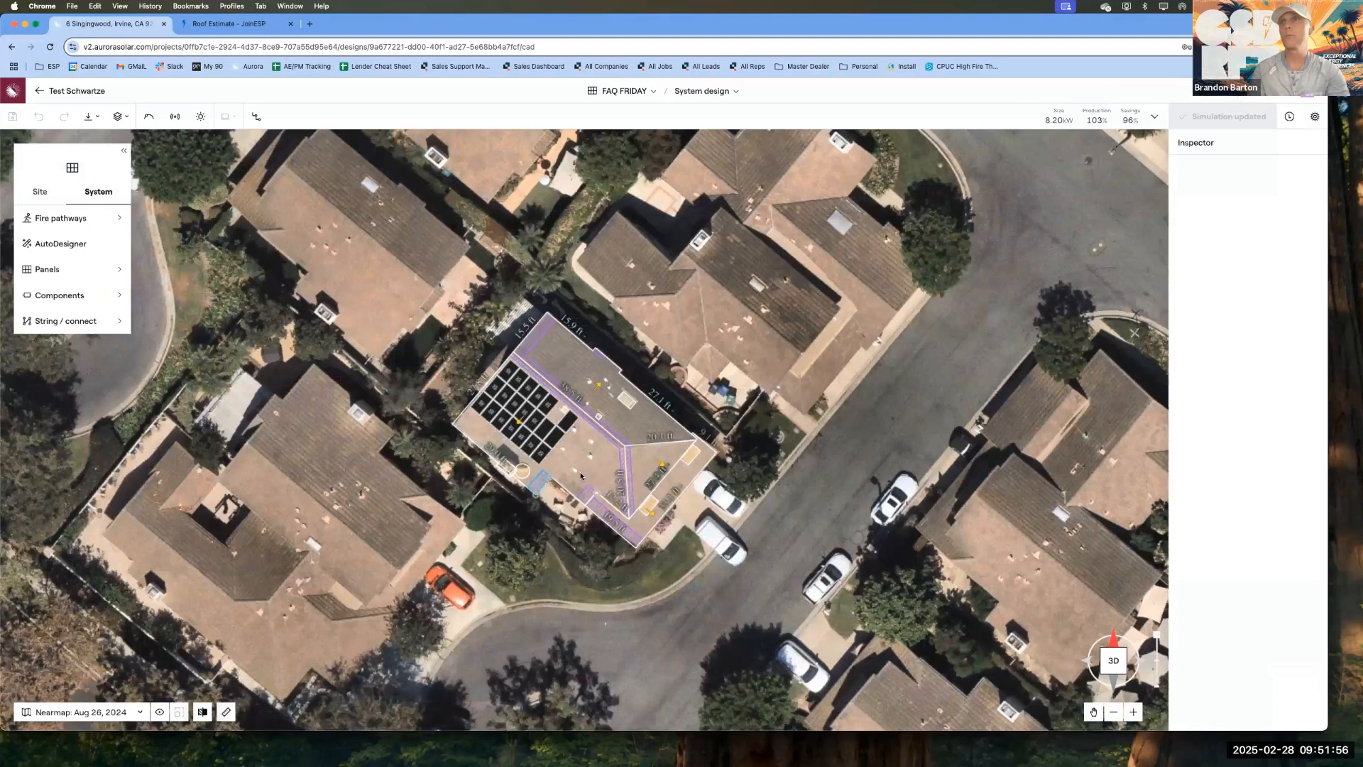
click(536, 488)
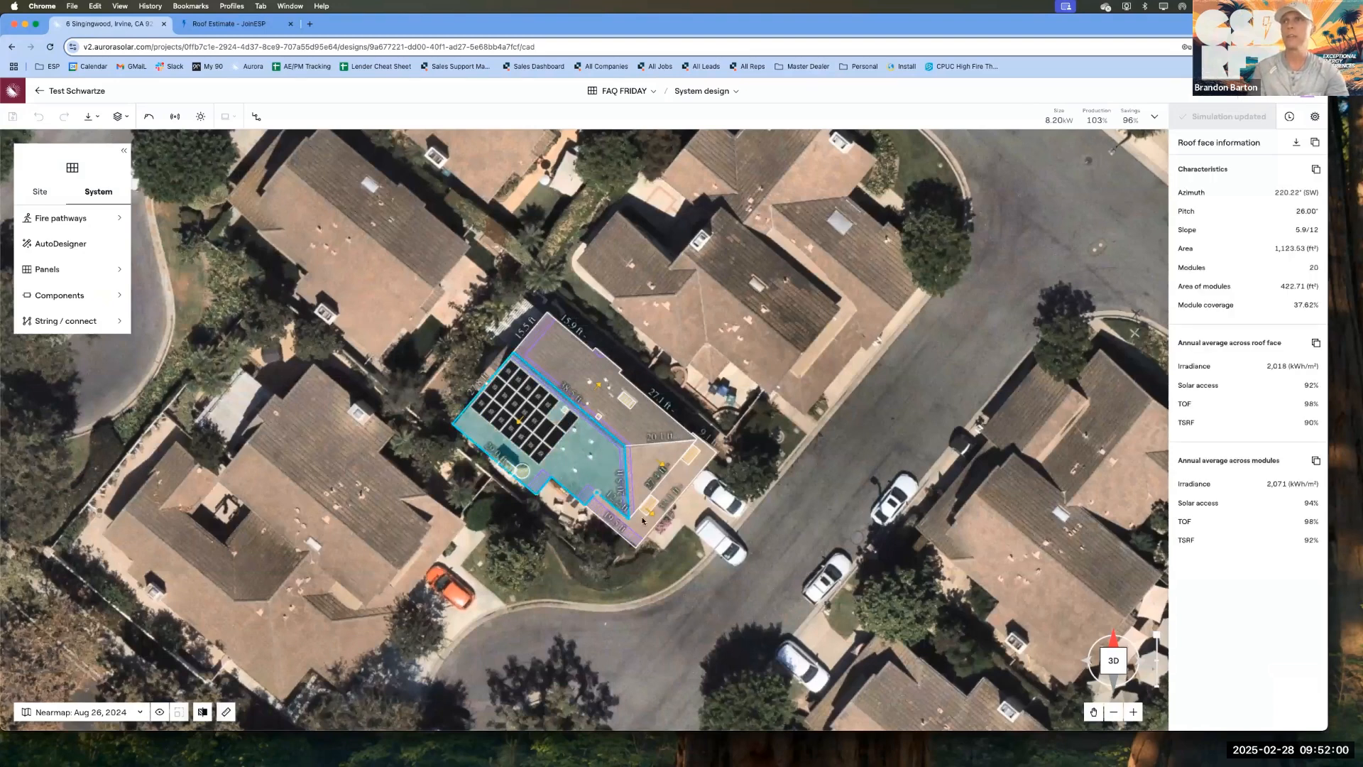
click(624, 429)
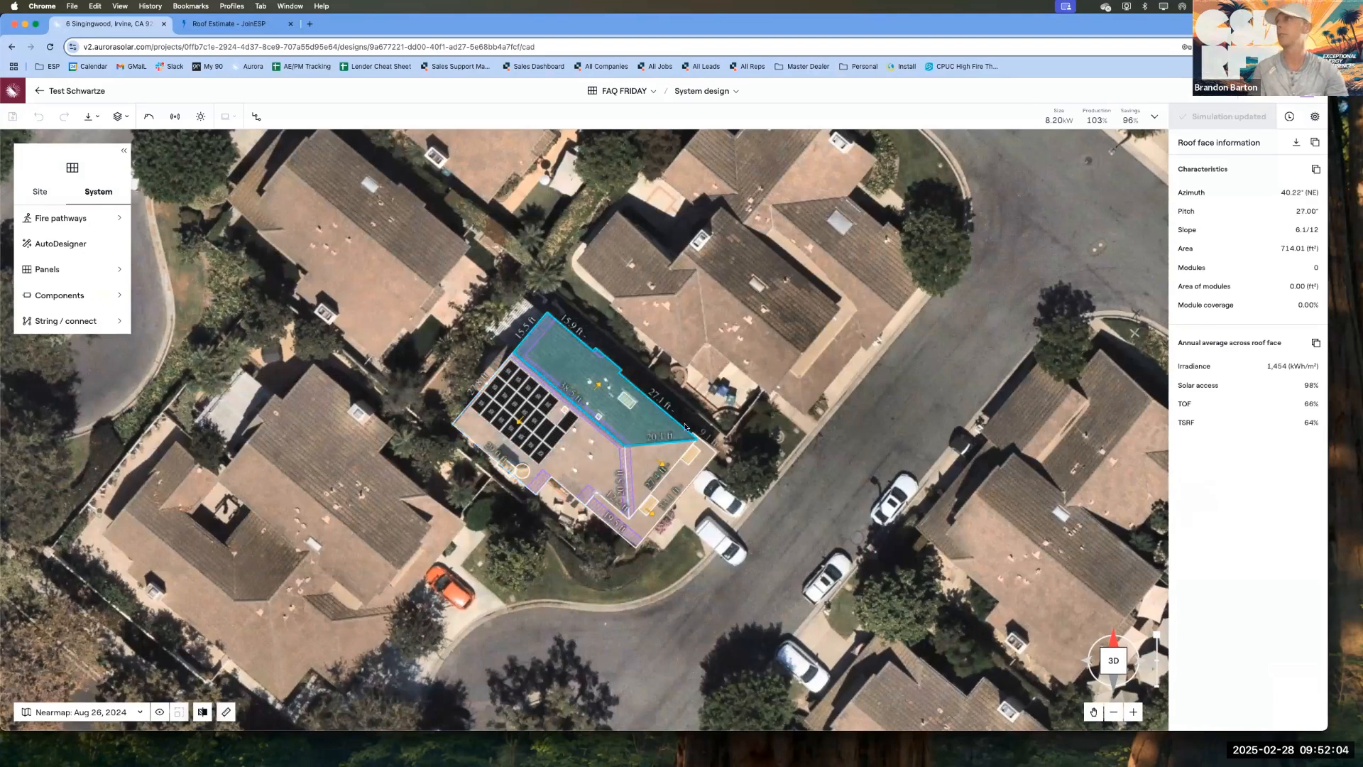
click(650, 466)
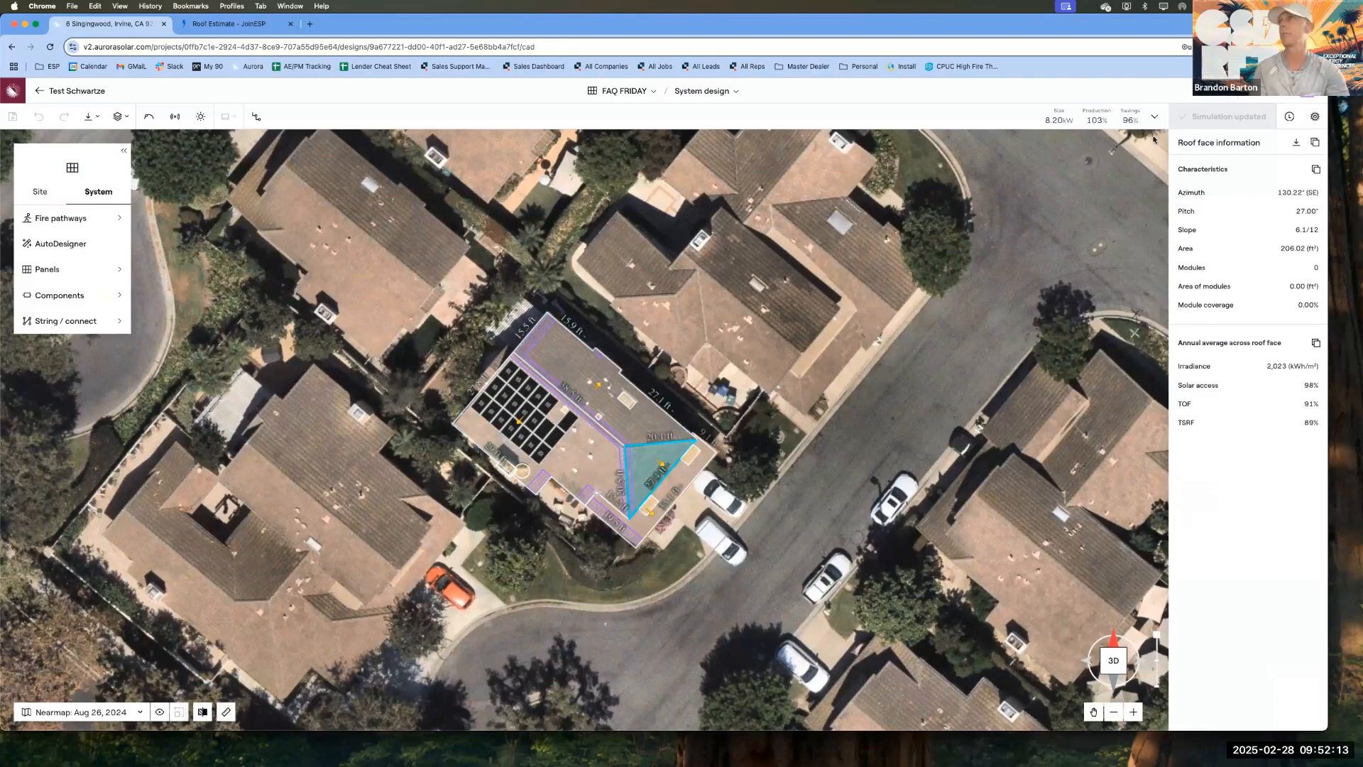
Step: Go back to Sales Mode, open the financing options, and enlarge the page display
click(1244, 91)
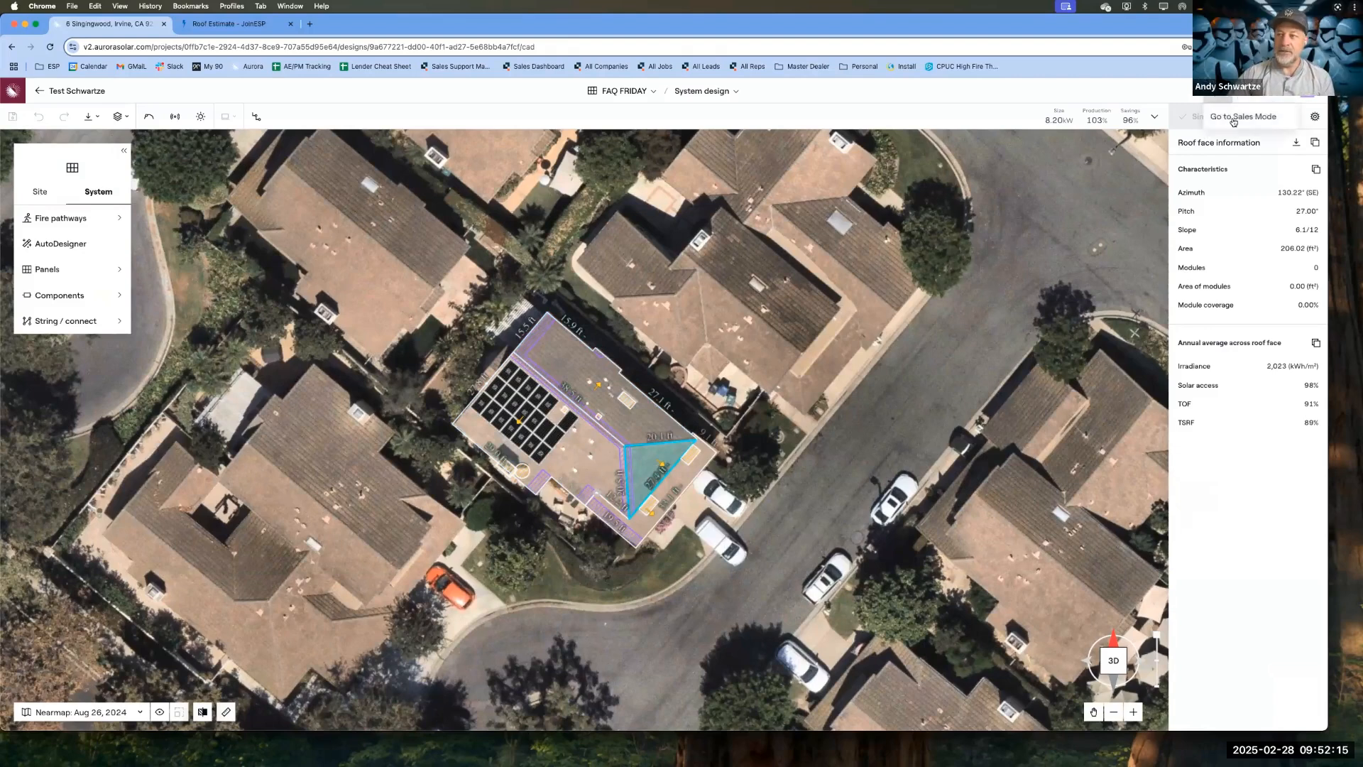
click(1233, 121)
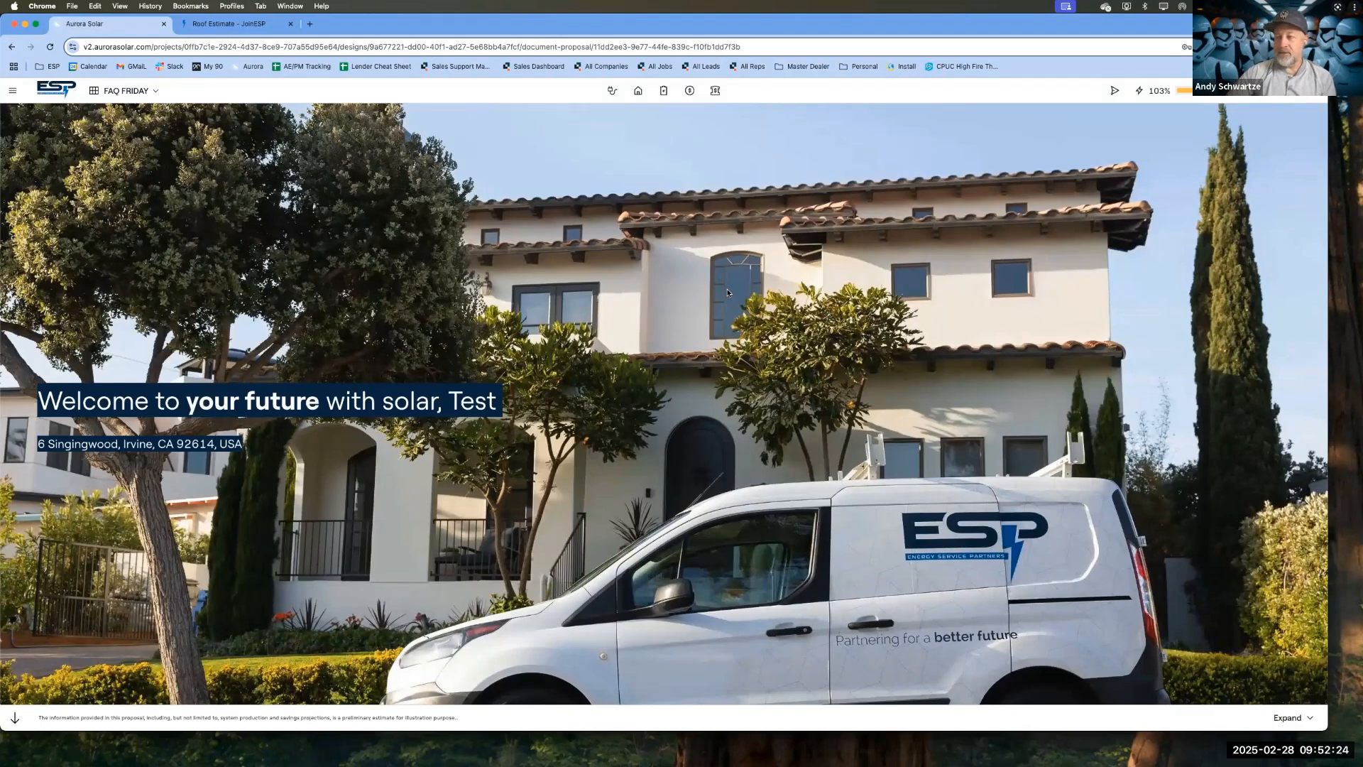
click(717, 93)
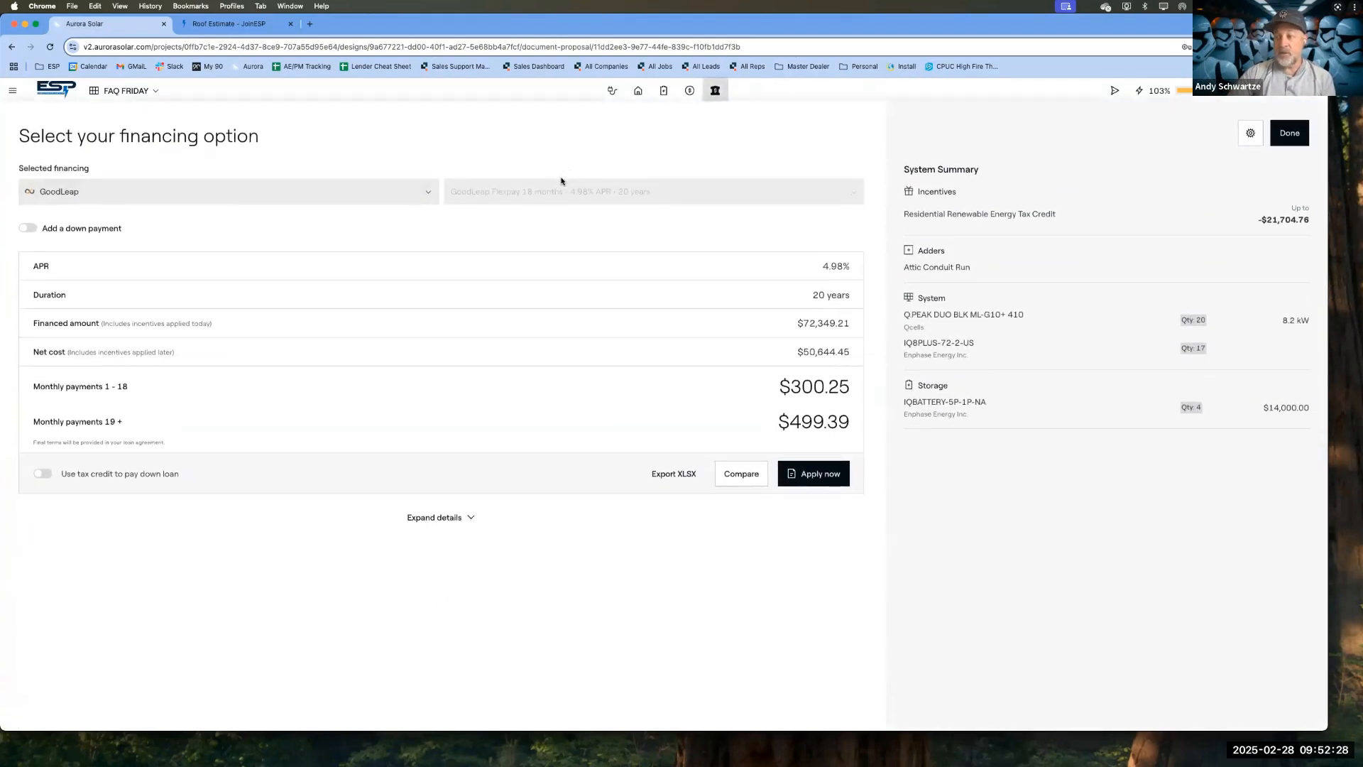
key(super+equal)
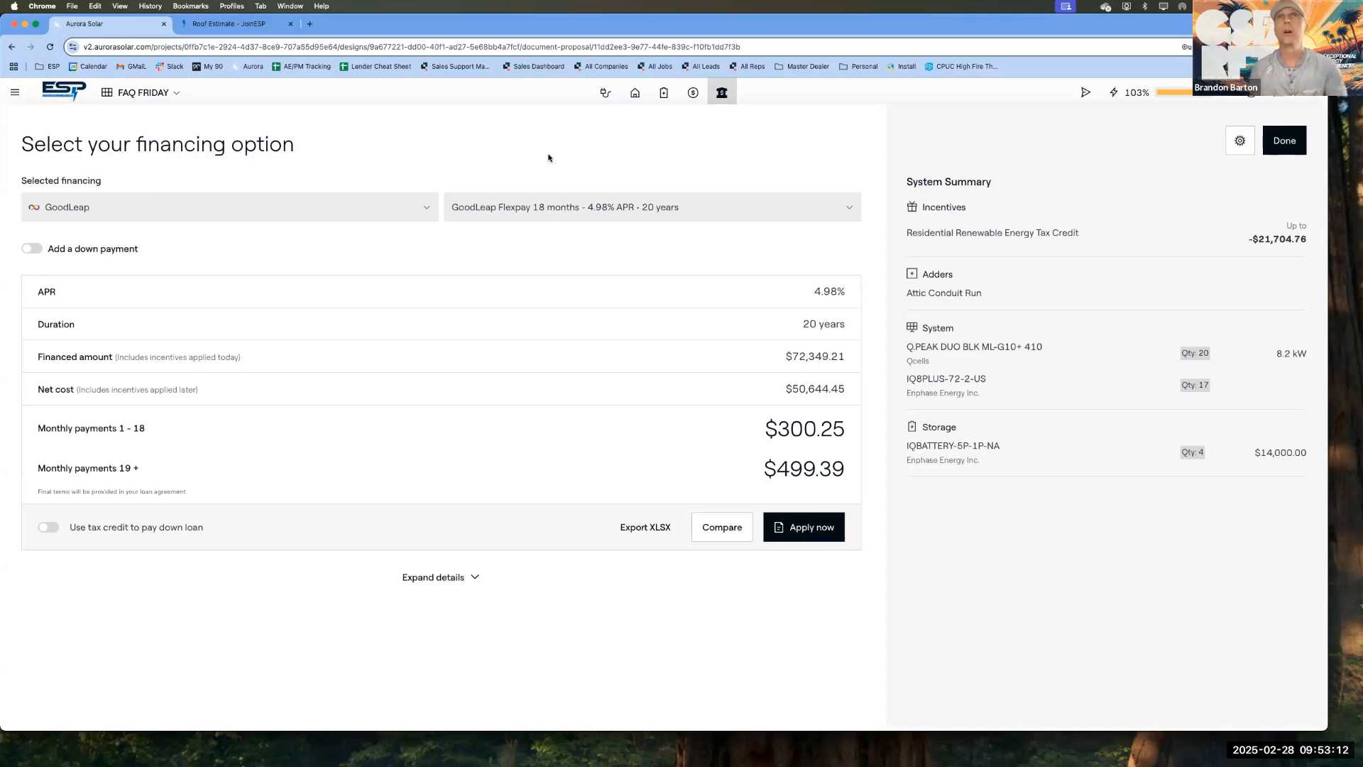
Step: Choose the GoodLeap PPA Solar + EnergyShift Battery option with 3.59% ESC and dismiss the performance settings notice
click(286, 206)
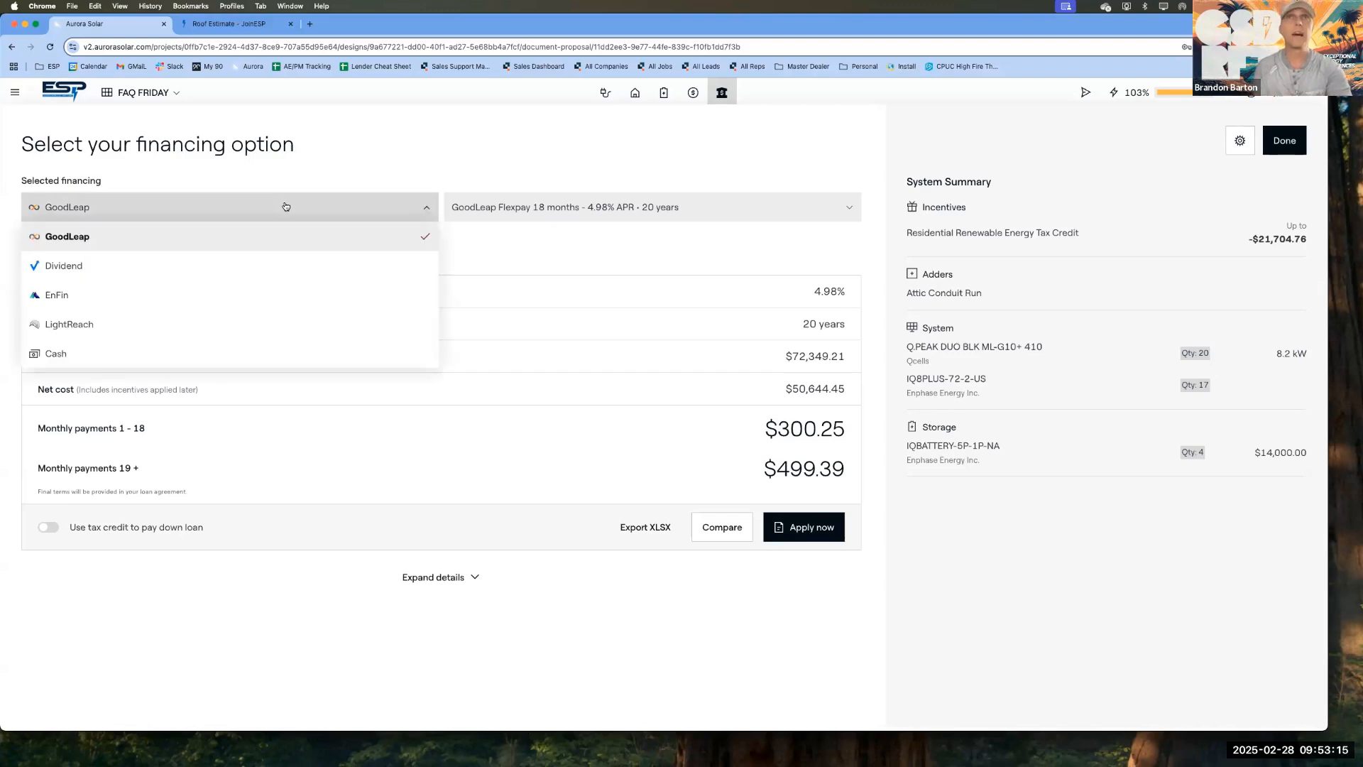
click(98, 237)
click(642, 208)
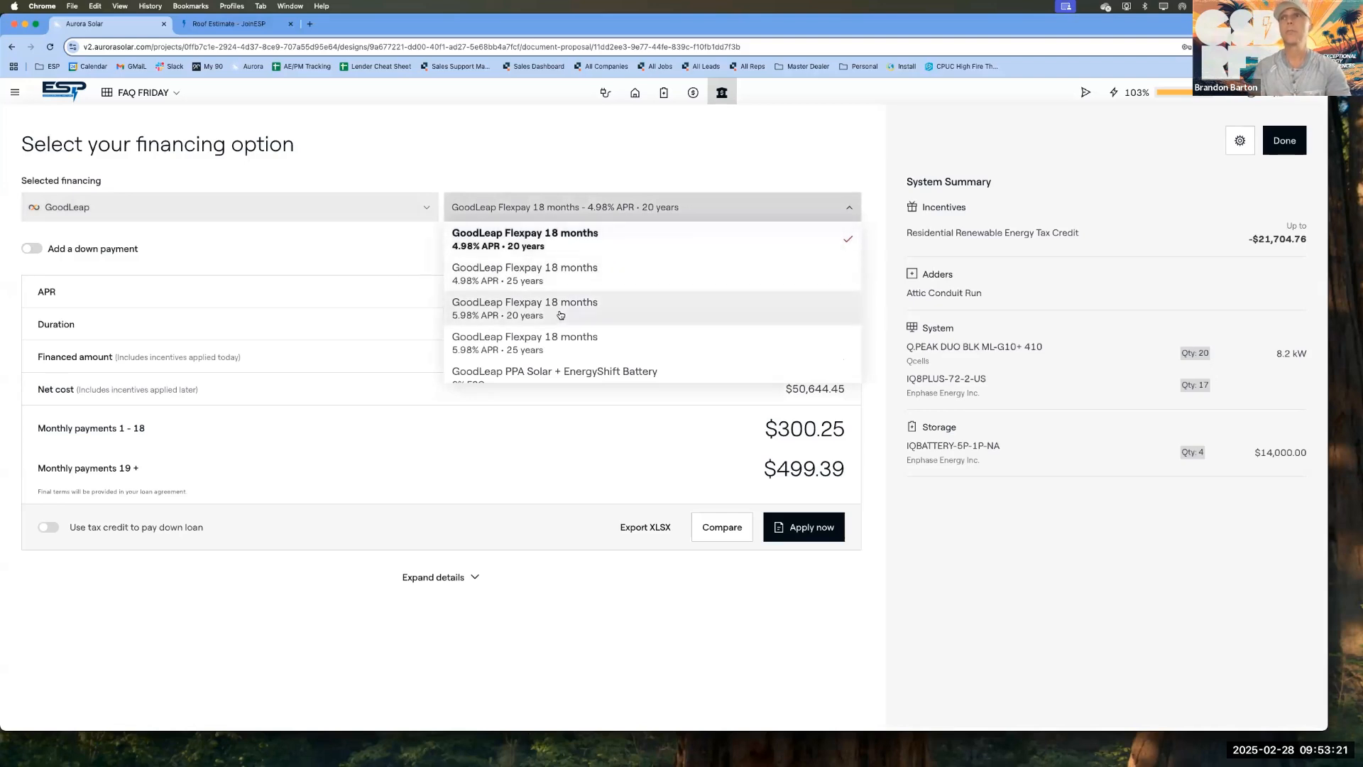
scroll(561, 315, down, 2)
scroll(561, 316, down, 3)
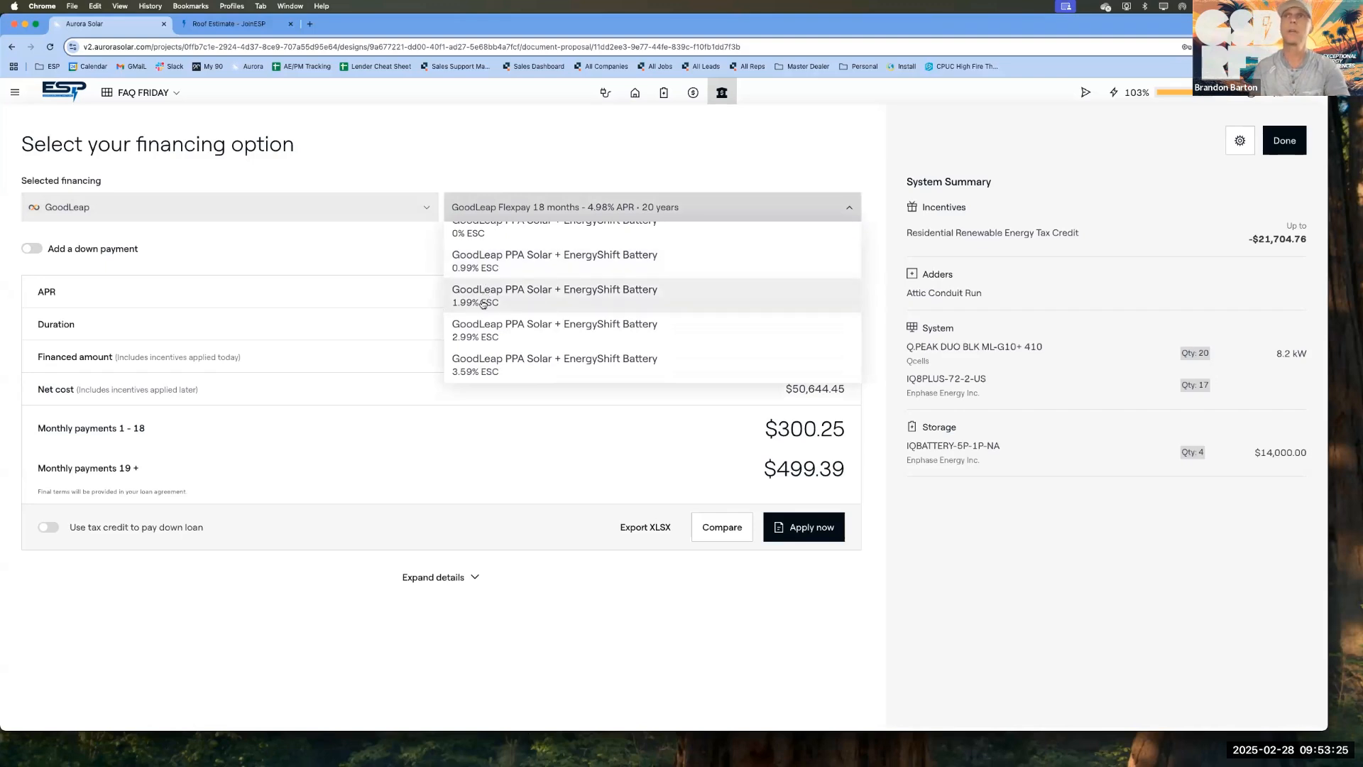
scroll(465, 333, down, 2)
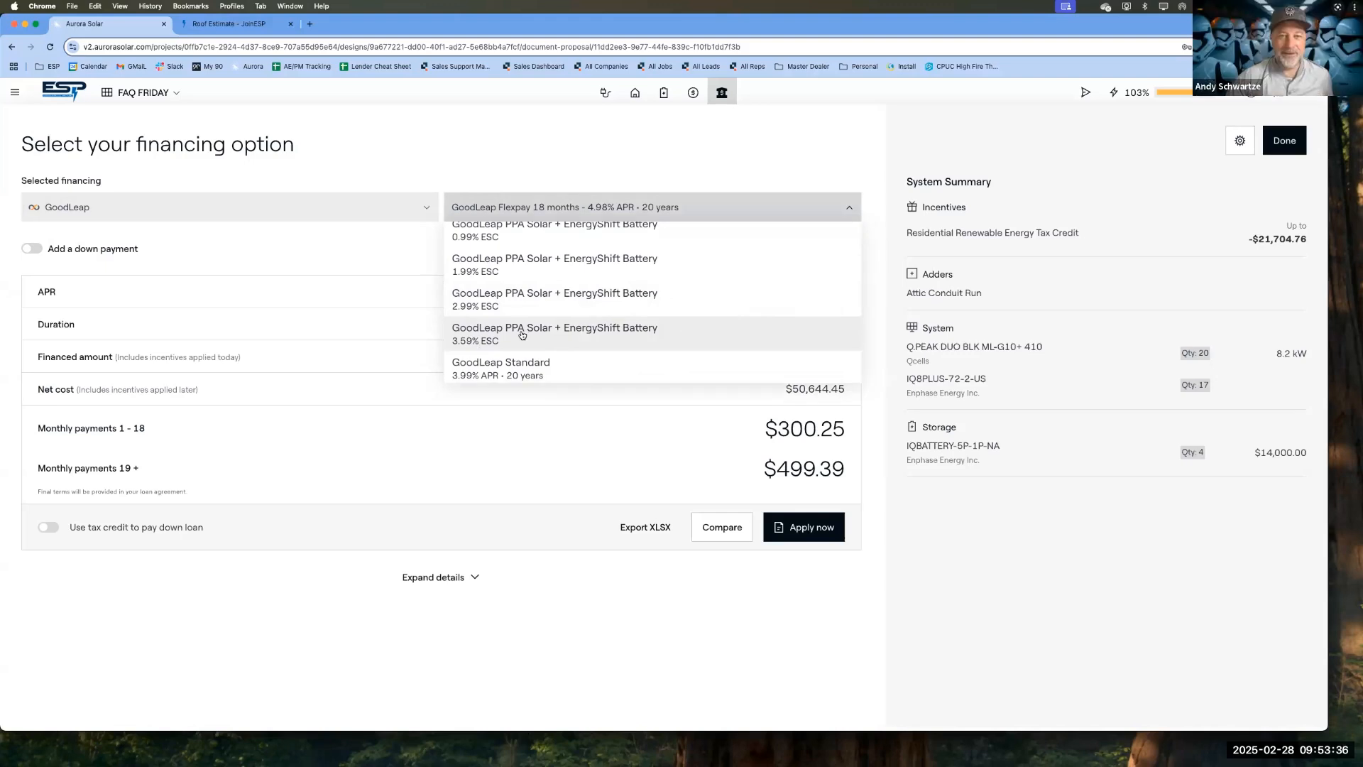
click(522, 335)
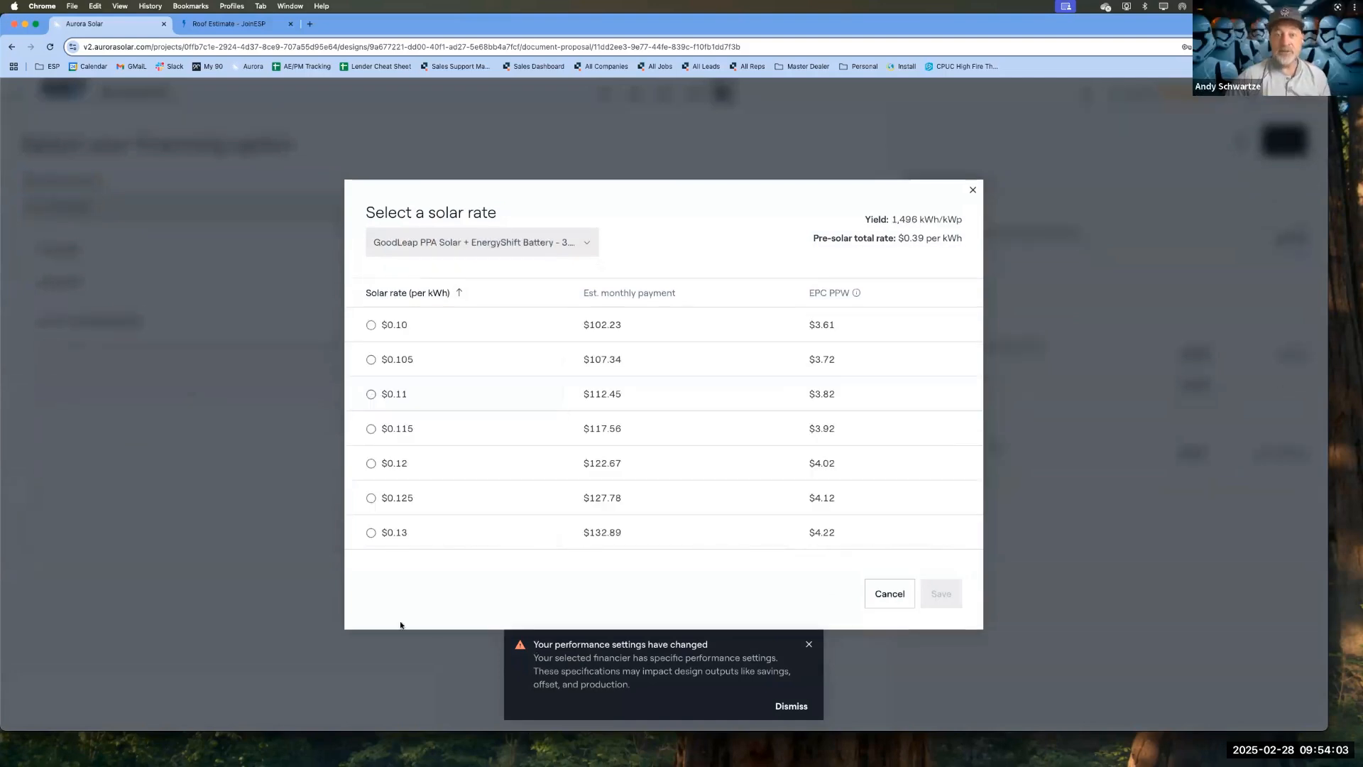
click(779, 705)
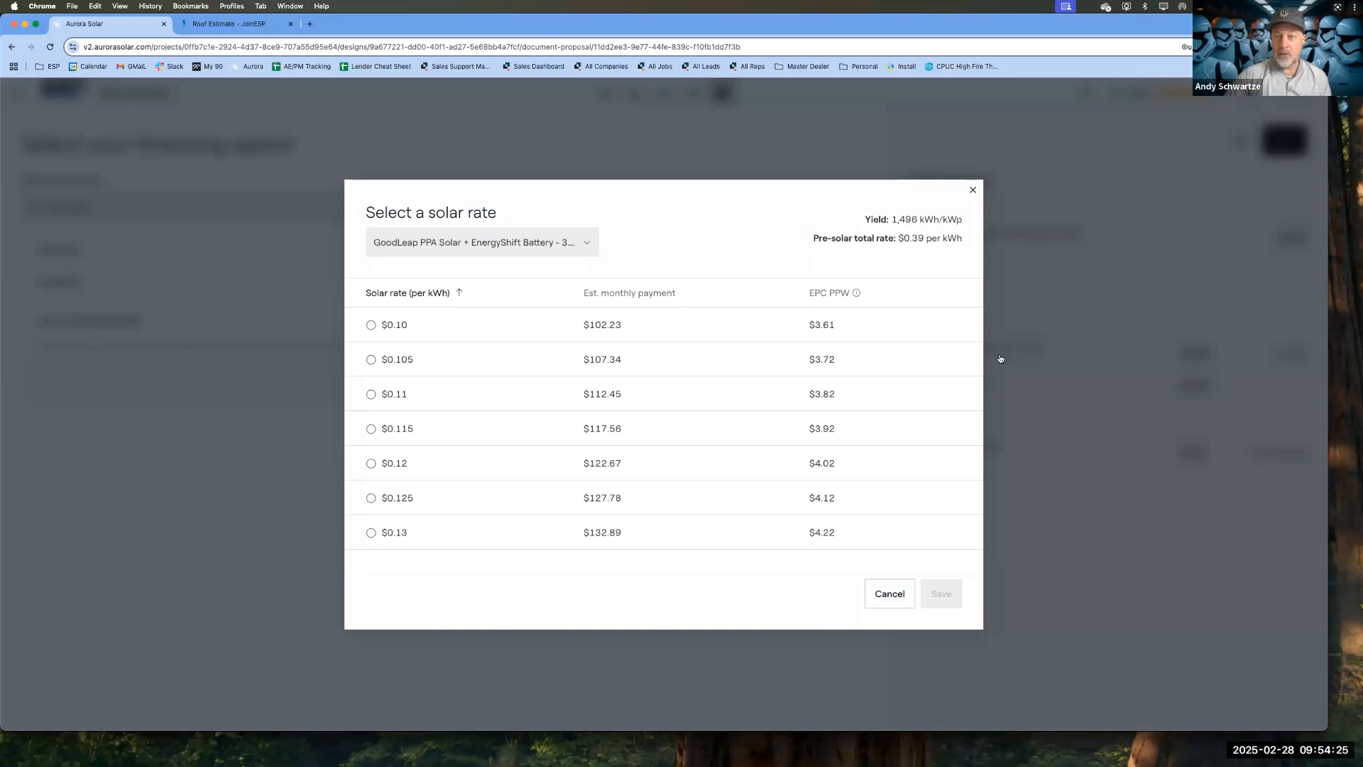
Step: Highlight the yield, review the solar rates and their EPC PPW values, and close the rate selection without choosing a rate
drag(893, 221, 963, 220)
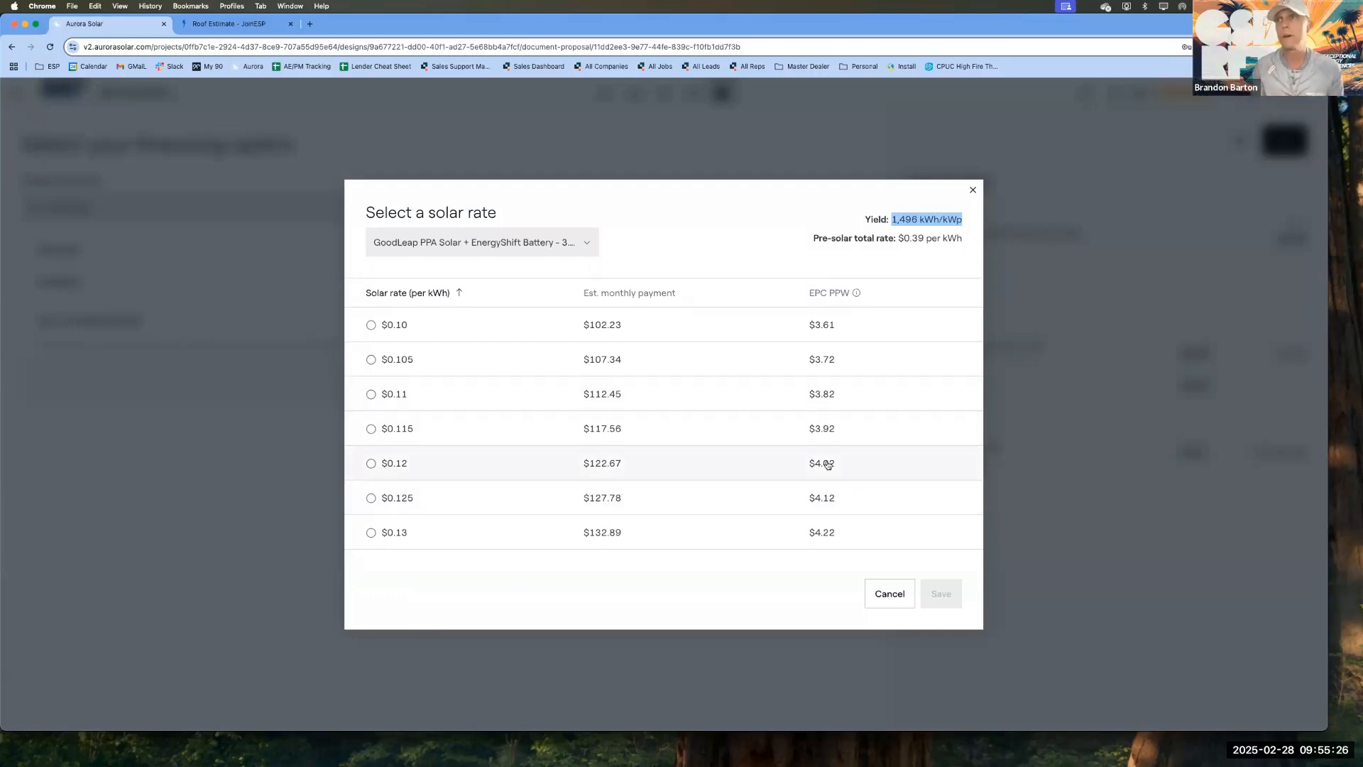
scroll(827, 465, down, 10)
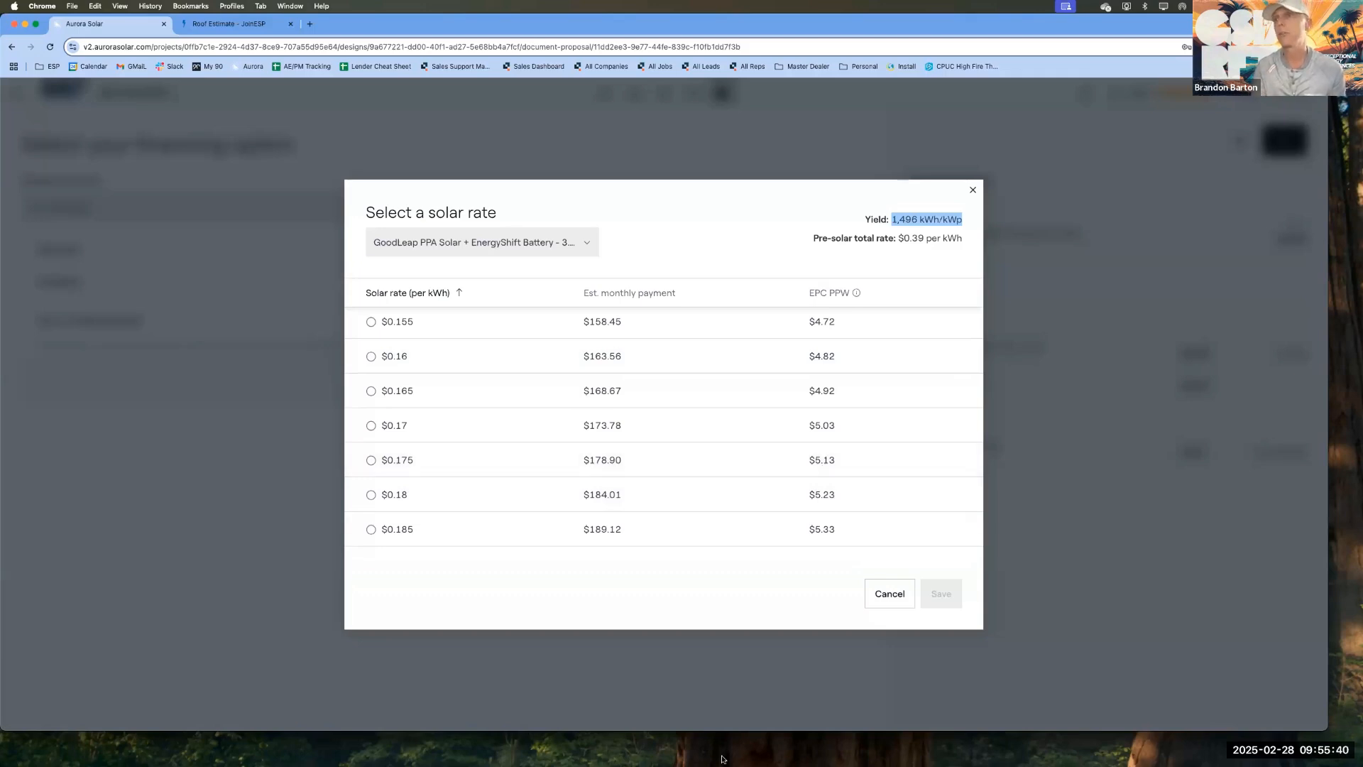
mouse_move(720, 761)
click(503, 746)
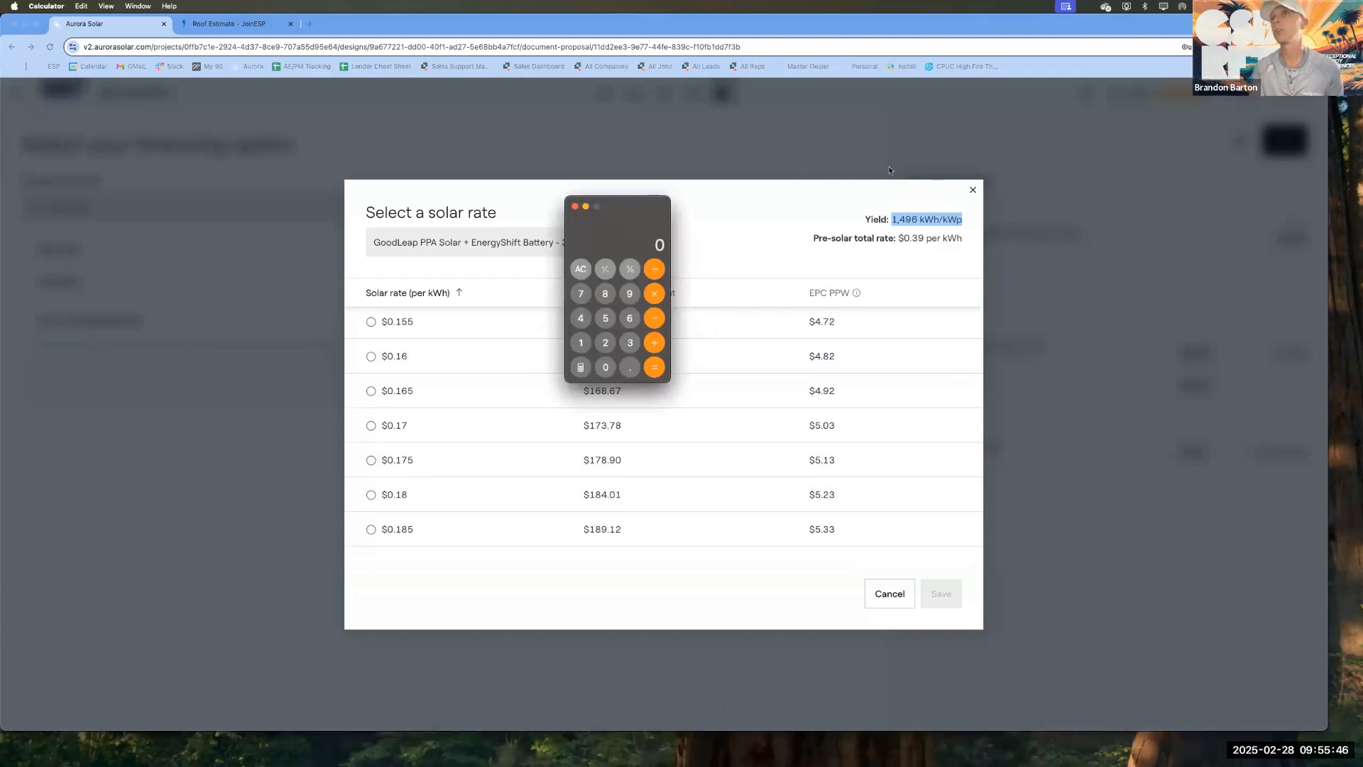
click(973, 190)
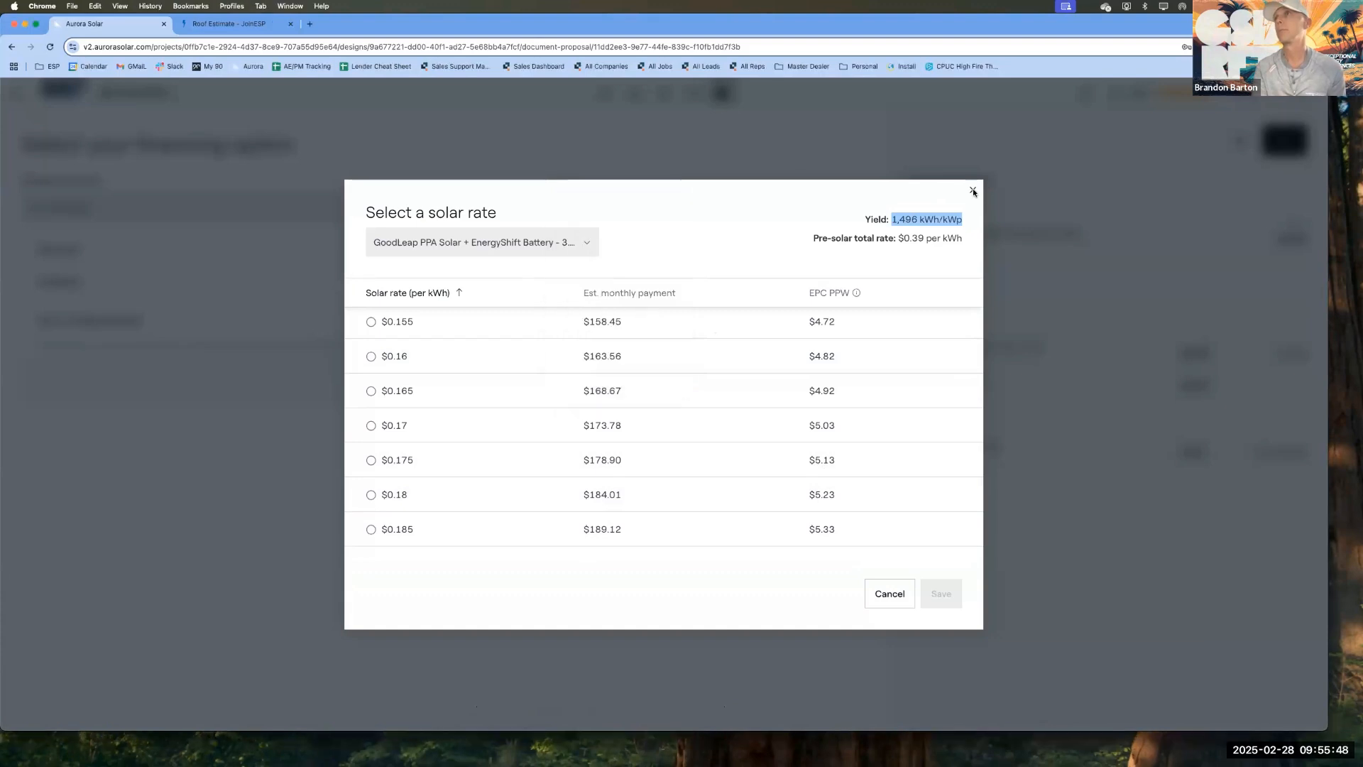
click(973, 190)
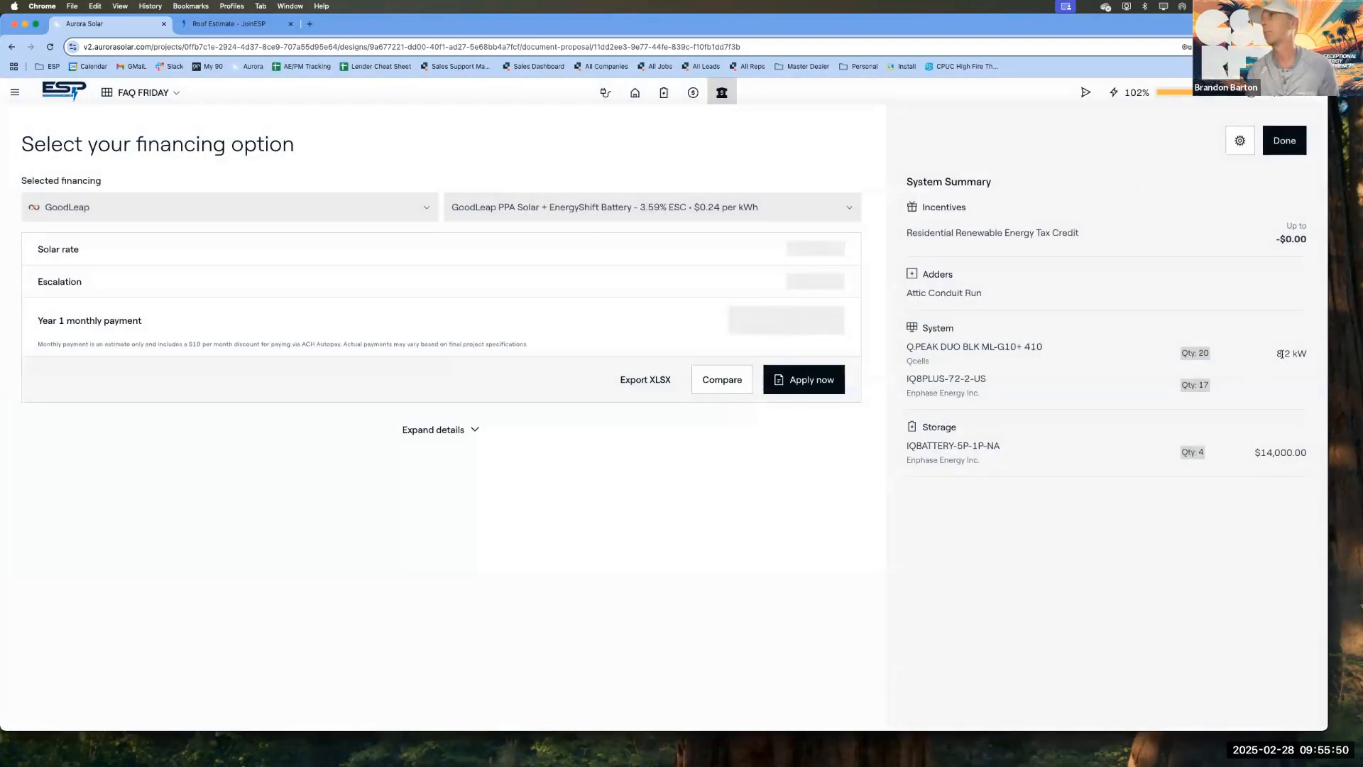
Step: Highlight the system size in the System Summary and divide the roof cost of 11012 by 8200 in Calculator
drag(1277, 354, 1308, 353)
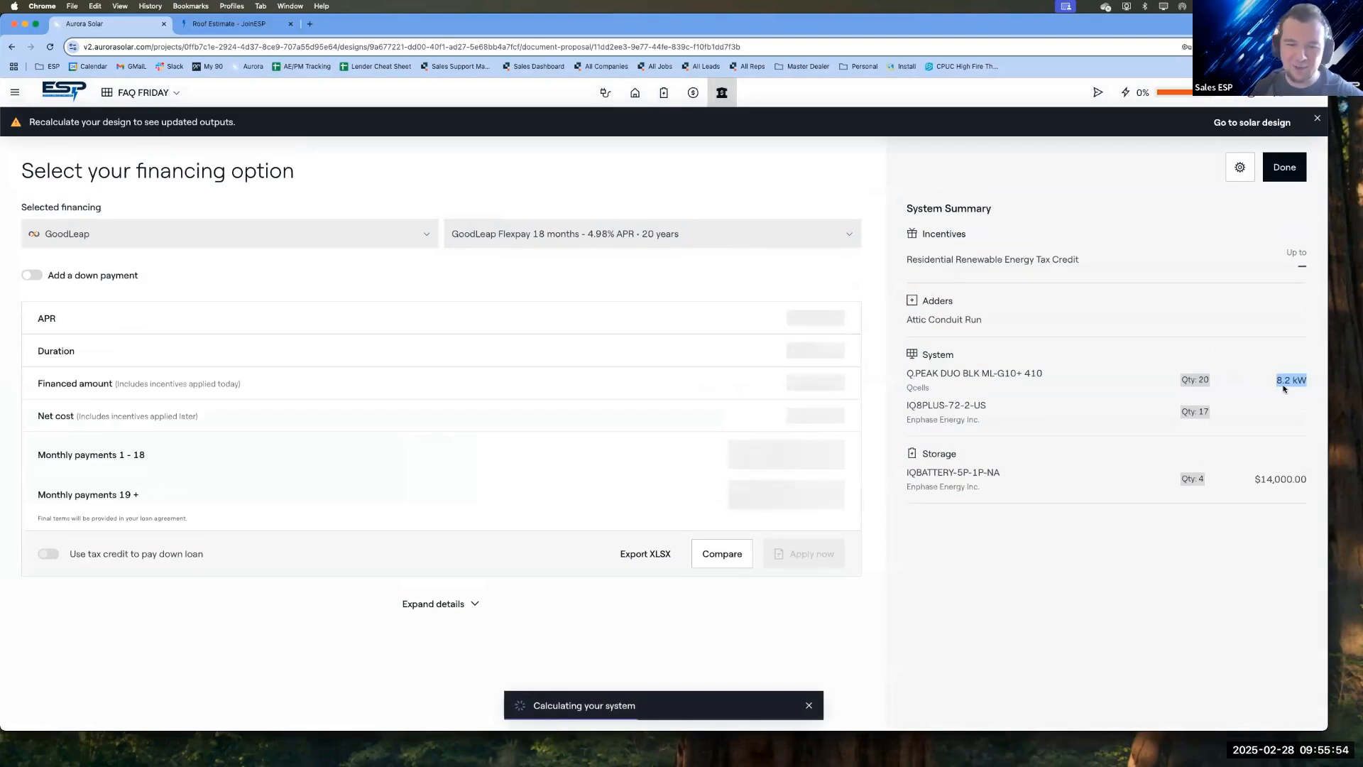
mouse_move(564, 759)
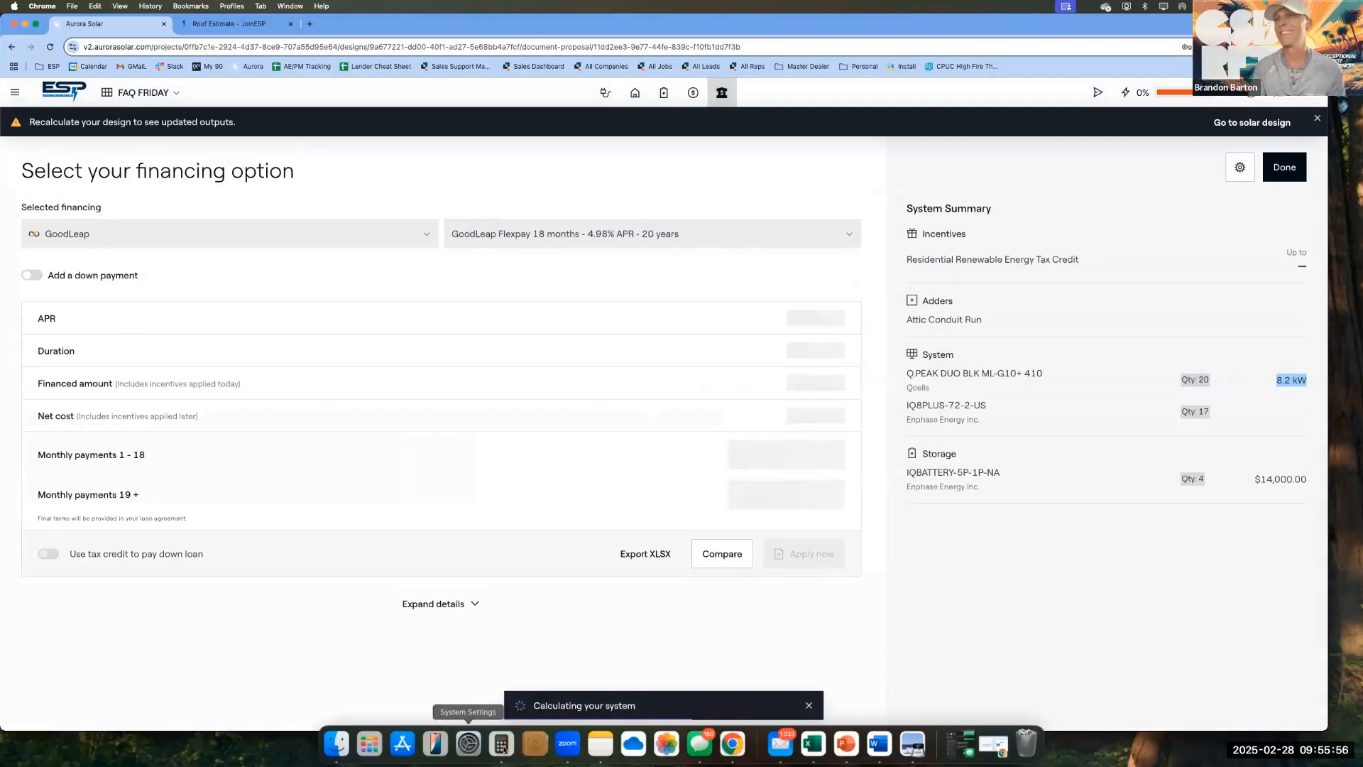
click(501, 745)
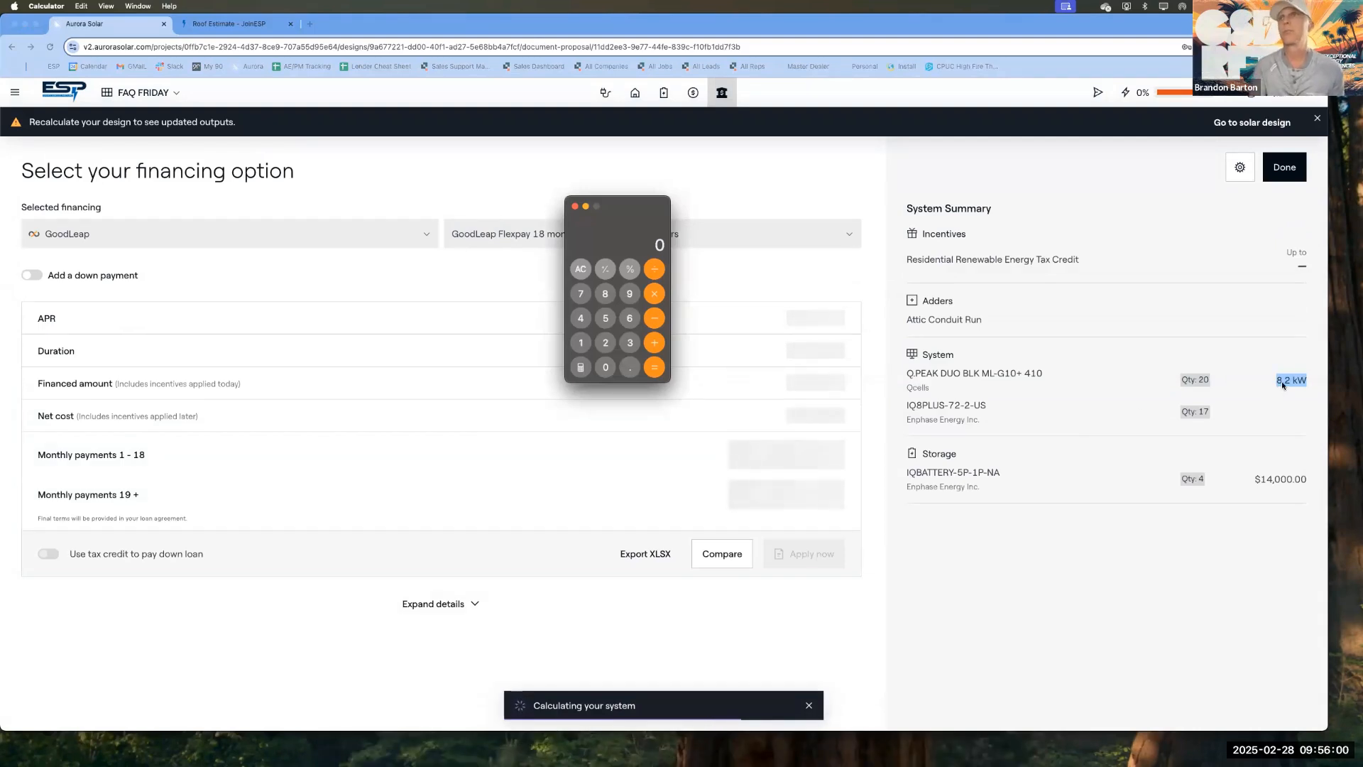
double_click(580, 343)
click(605, 366)
click(582, 343)
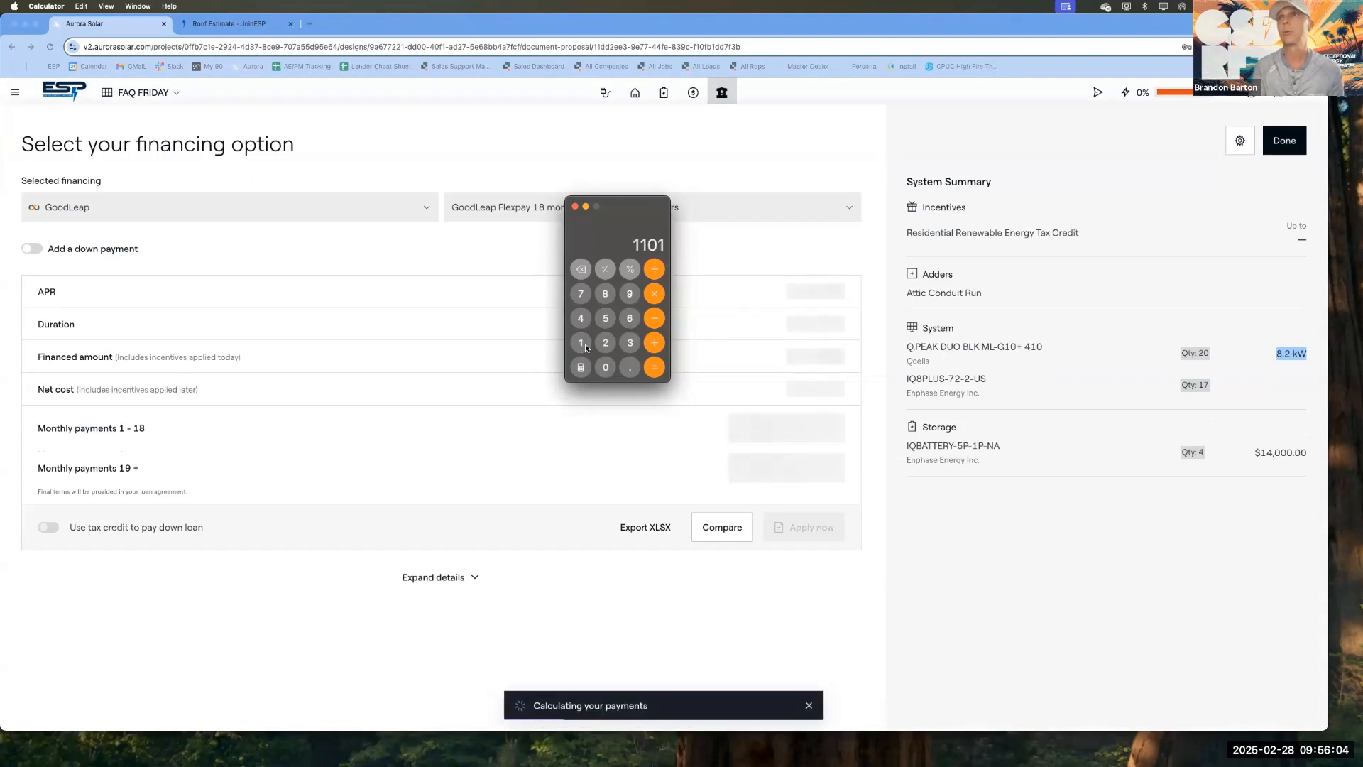
click(611, 344)
click(655, 268)
click(605, 293)
click(605, 343)
click(606, 367)
click(606, 367)
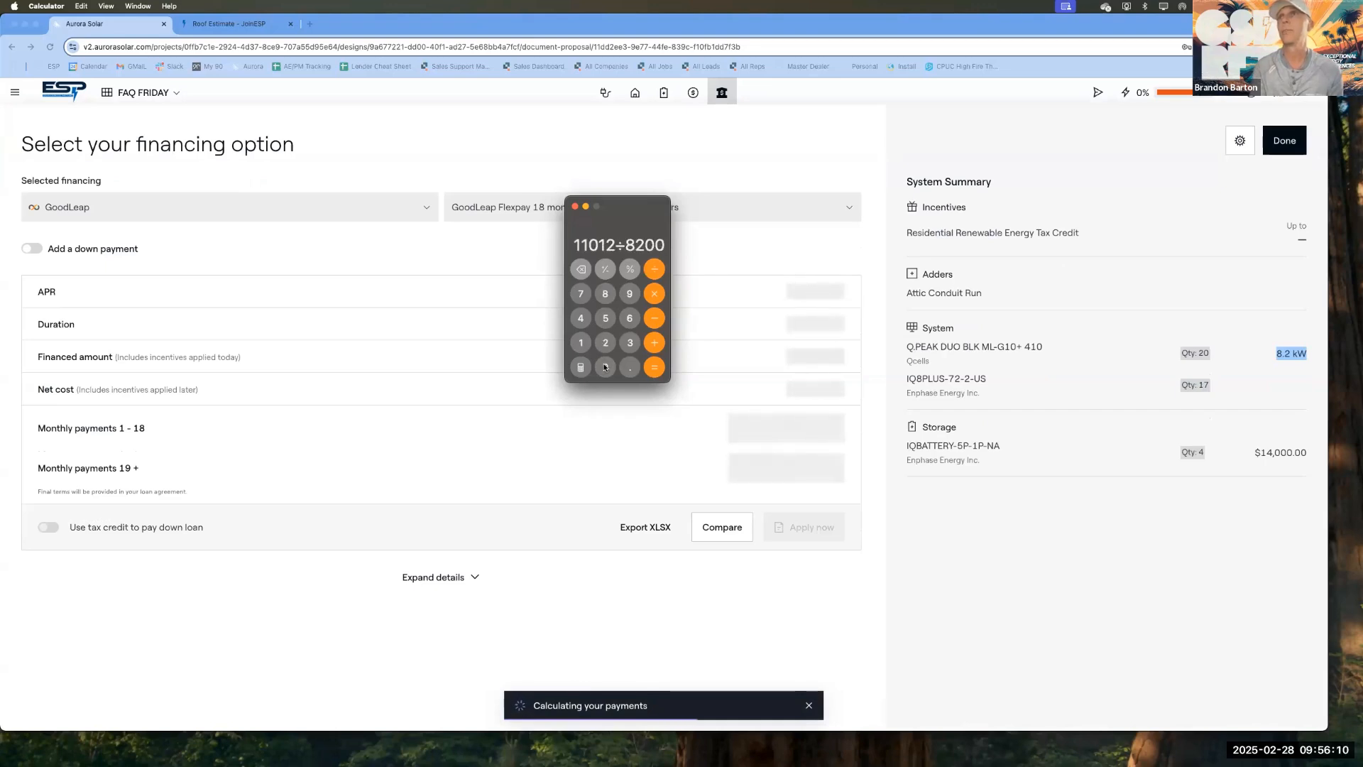
click(647, 370)
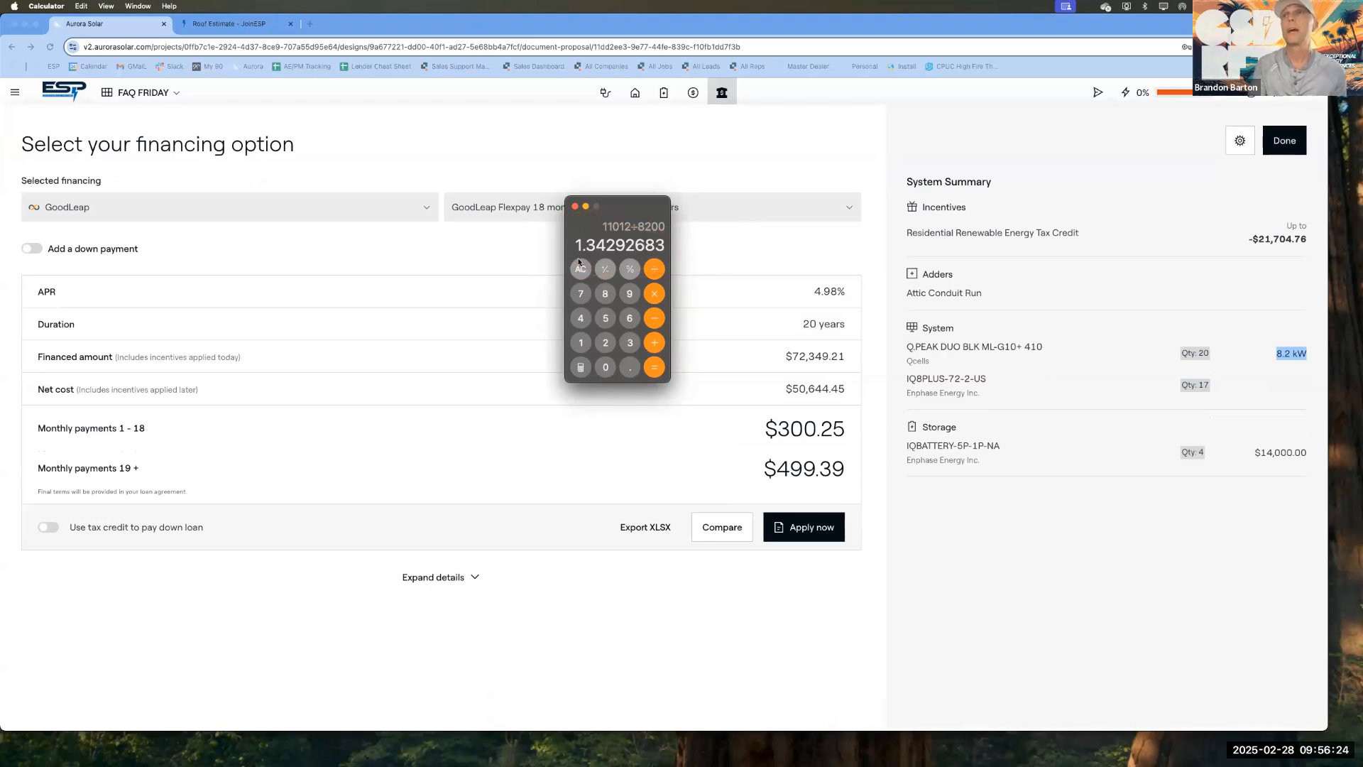
Step: Add 3.5 to the roof cost per watt in the calculator
click(655, 343)
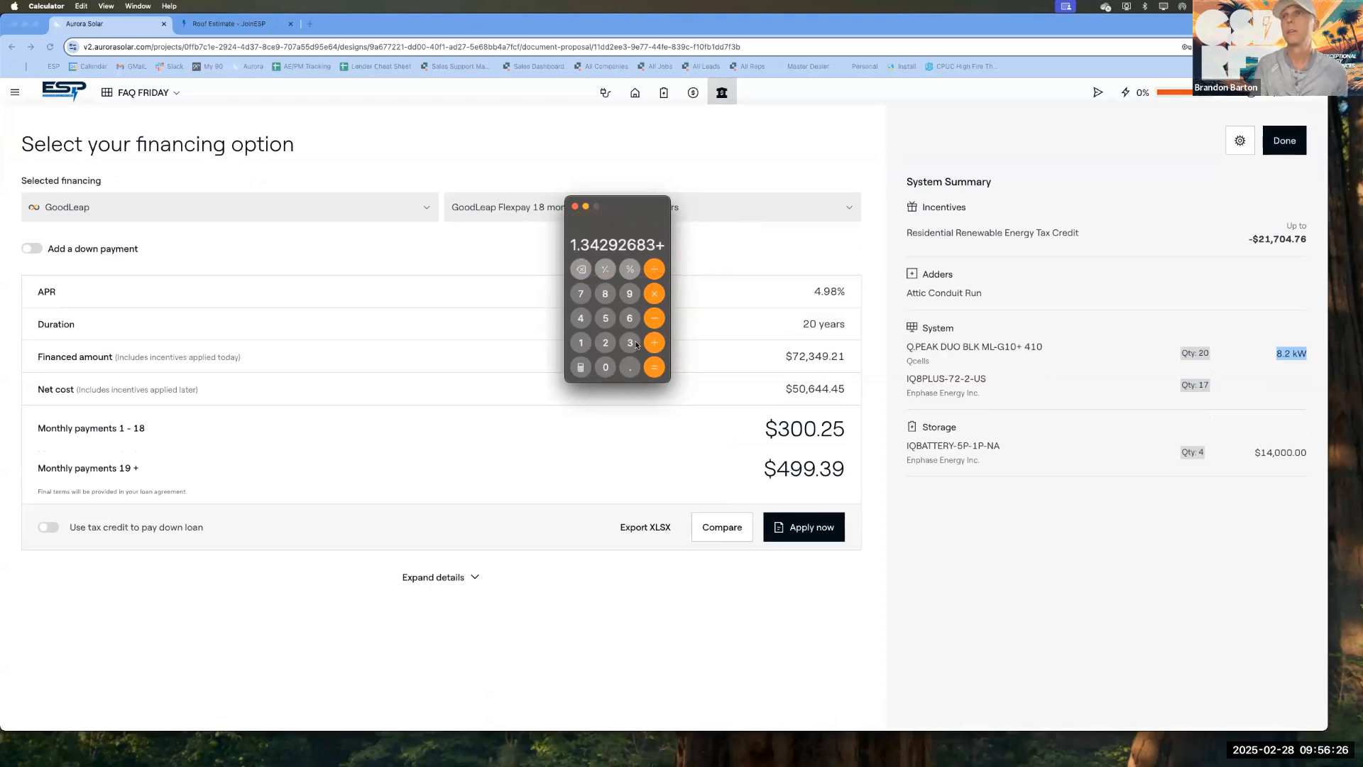
click(630, 343)
click(630, 367)
click(607, 319)
click(654, 368)
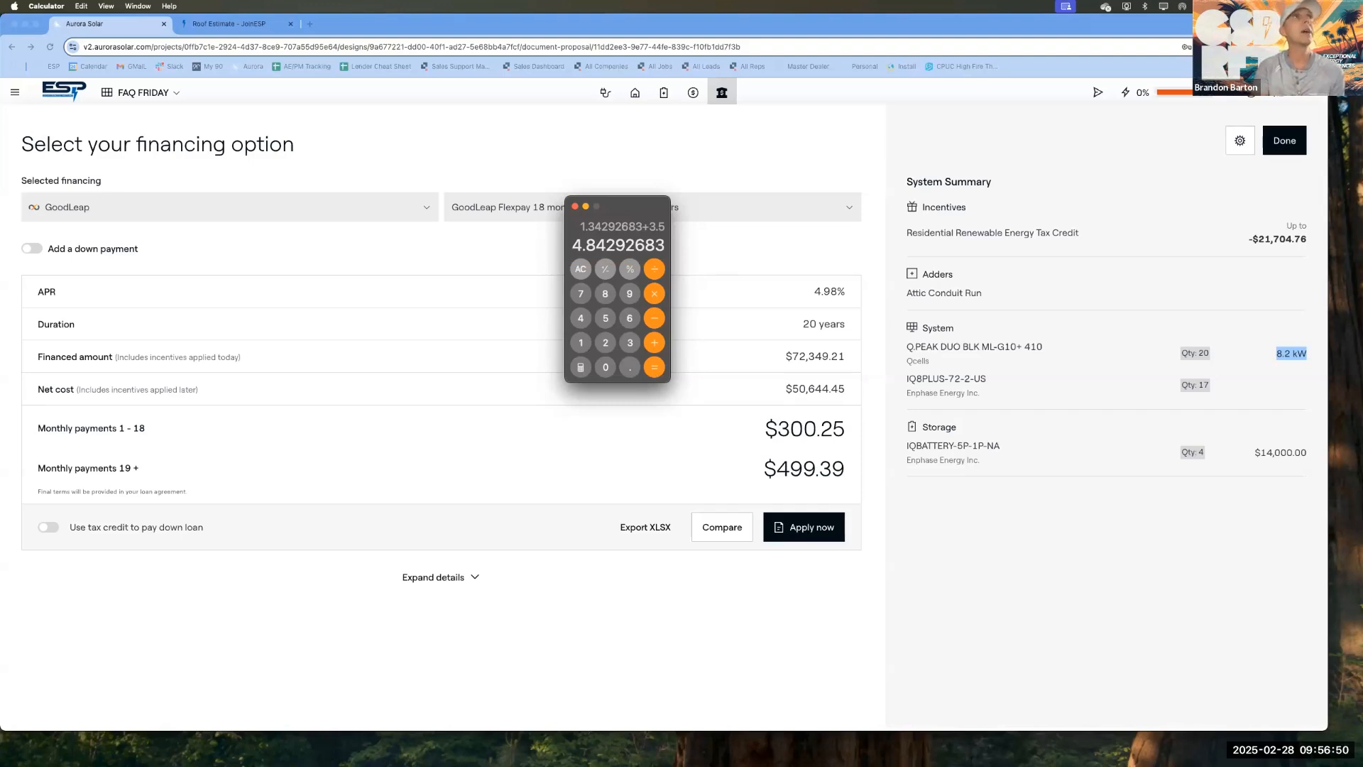
Step: Bring the Preview image of the ESP Ops Sales Admin Dashboard into view over the financing page
drag(0, 119, 498, 115)
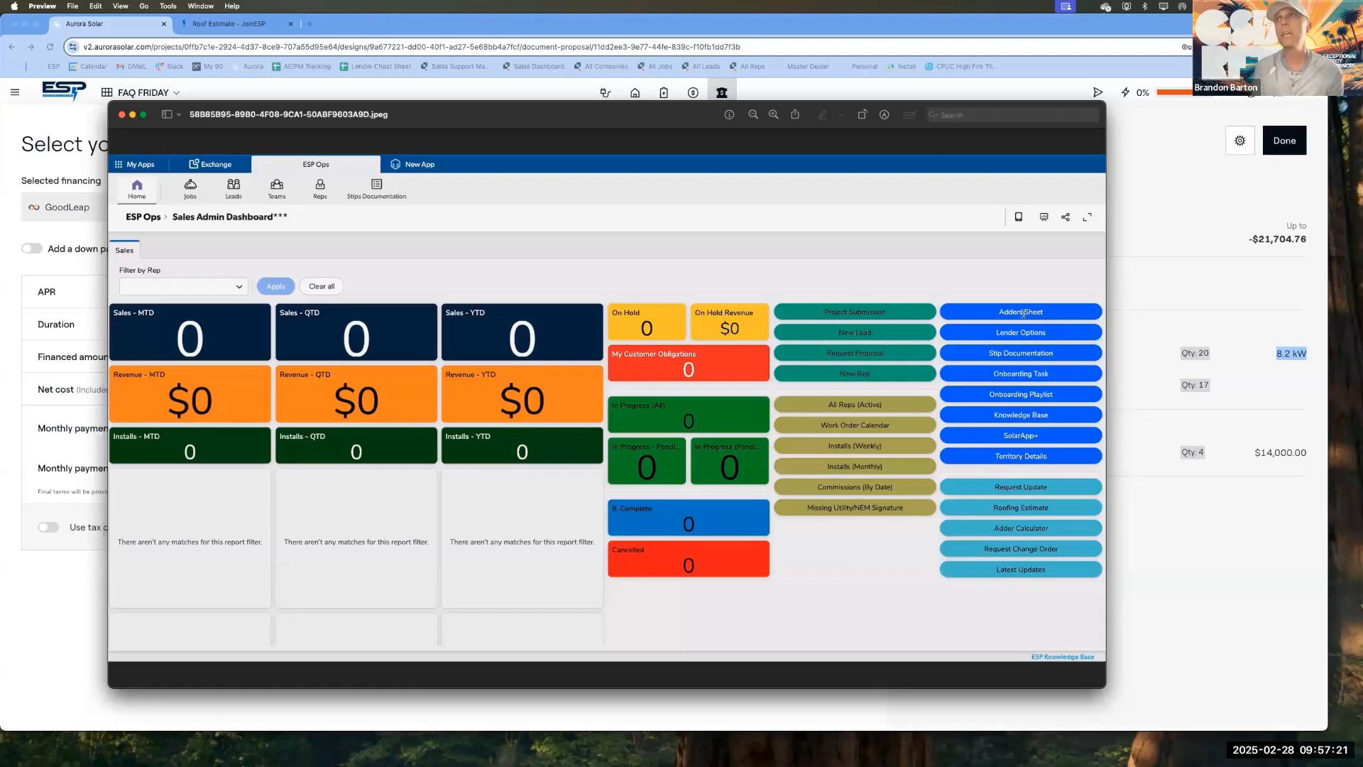
Step: Close the dashboard image and add 2950 to the roof cost of 11012 in Calculator
click(122, 115)
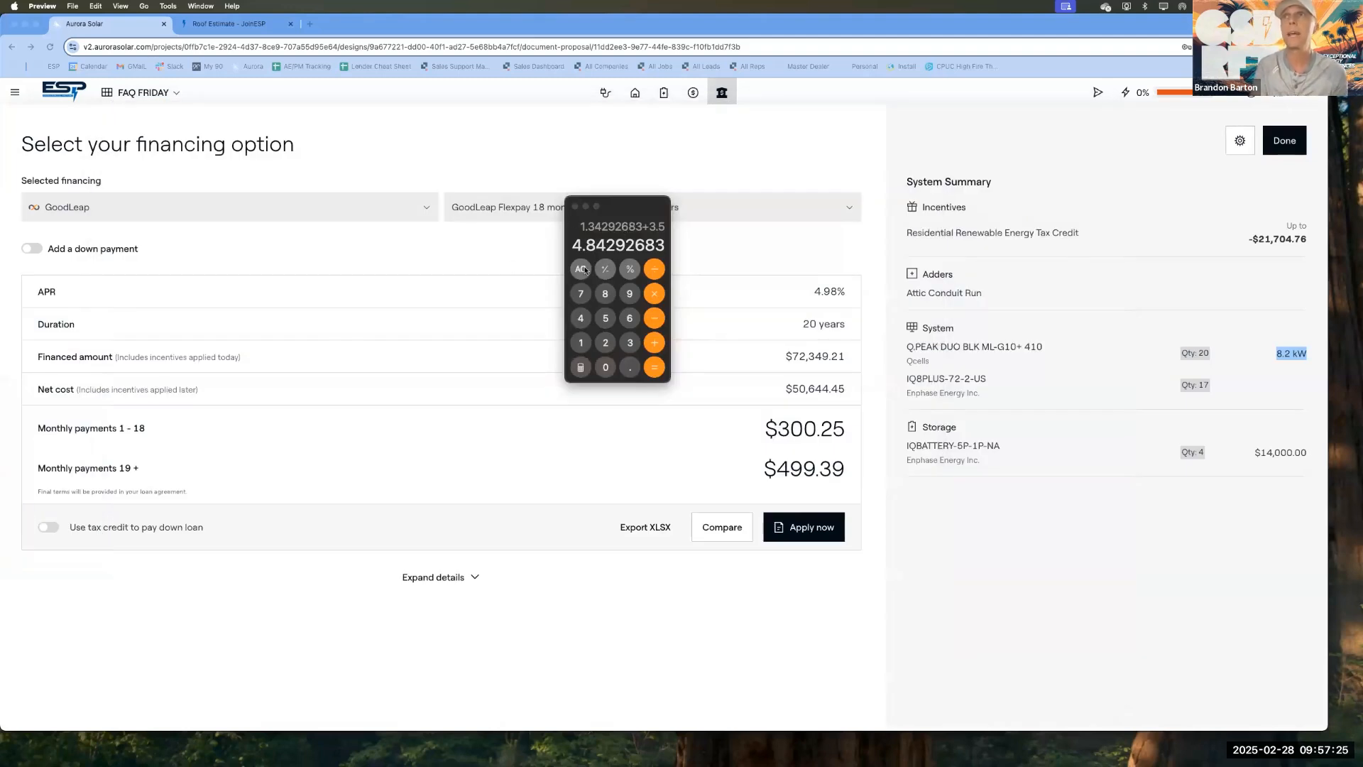
click(585, 269)
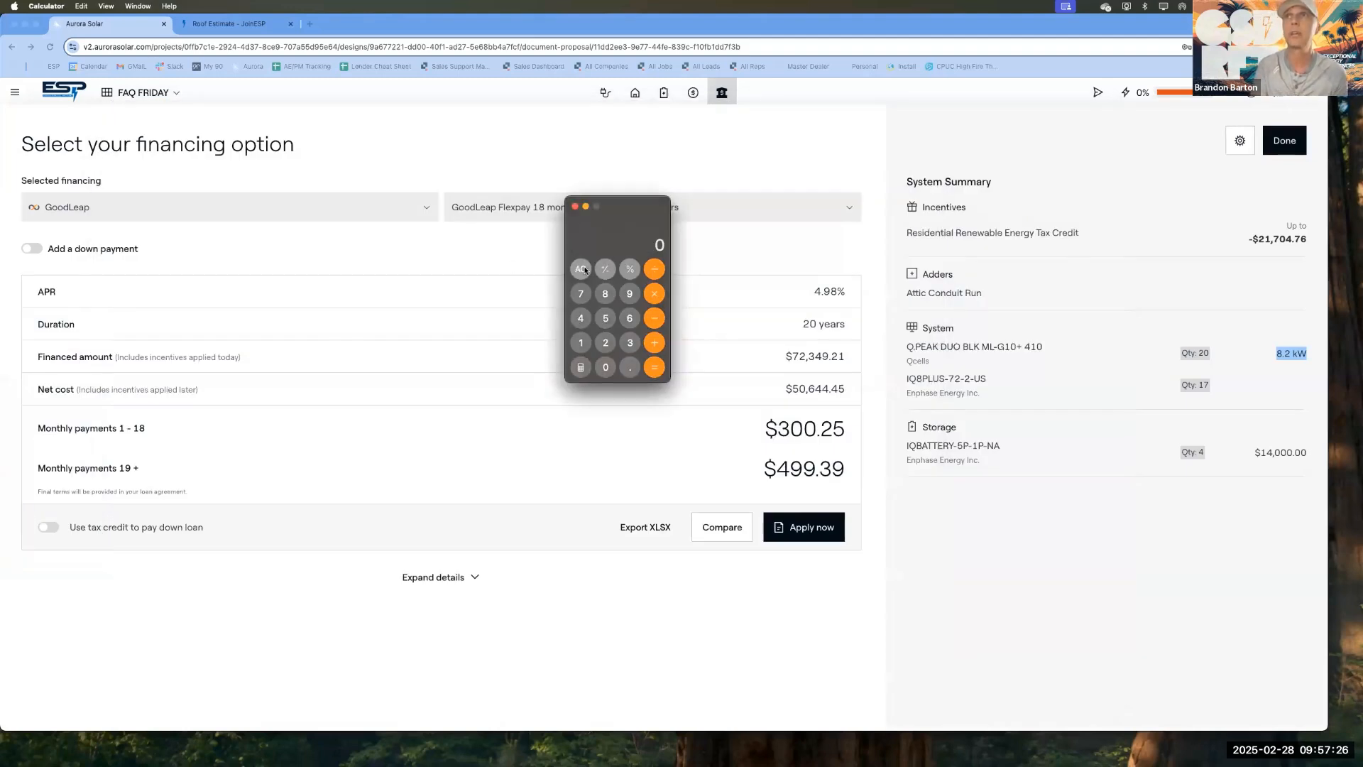
click(578, 343)
click(578, 343)
click(604, 366)
click(588, 346)
click(606, 343)
click(655, 345)
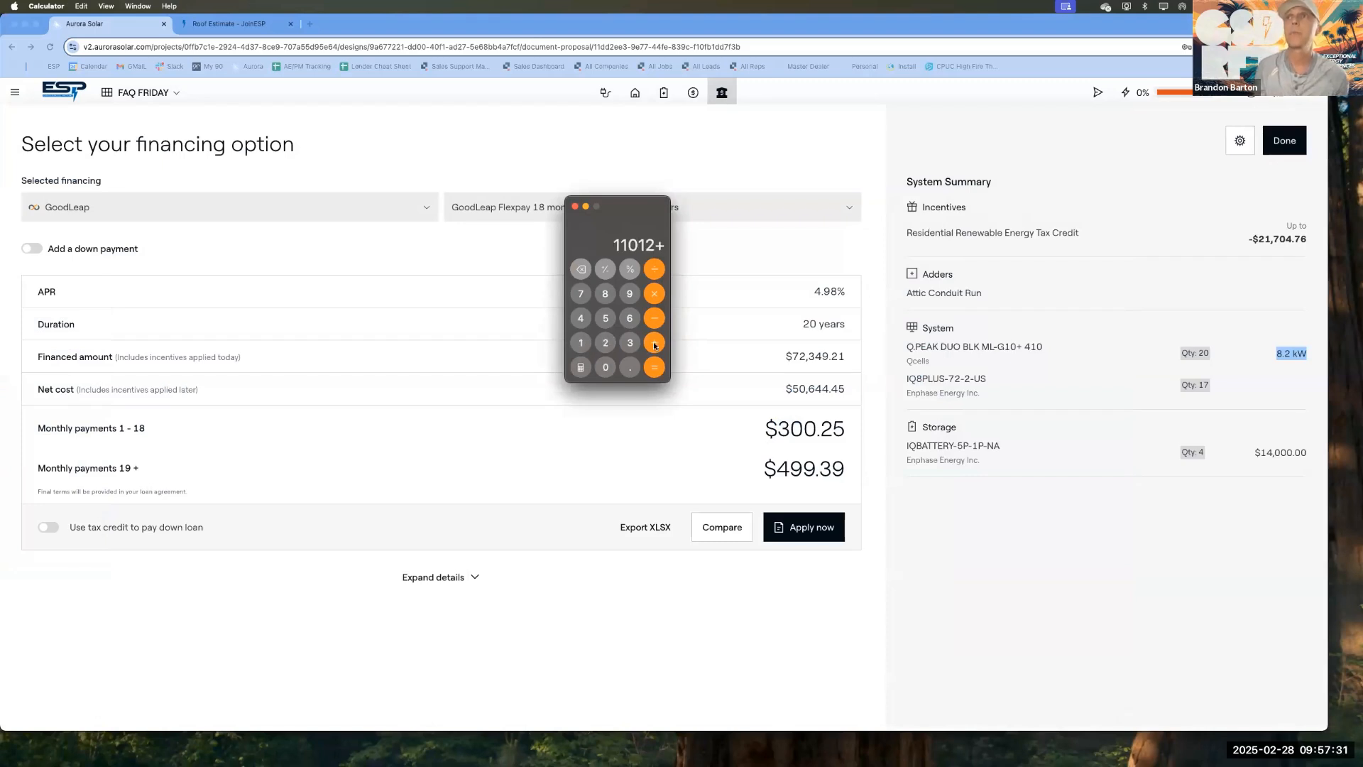
click(606, 343)
click(630, 293)
click(605, 318)
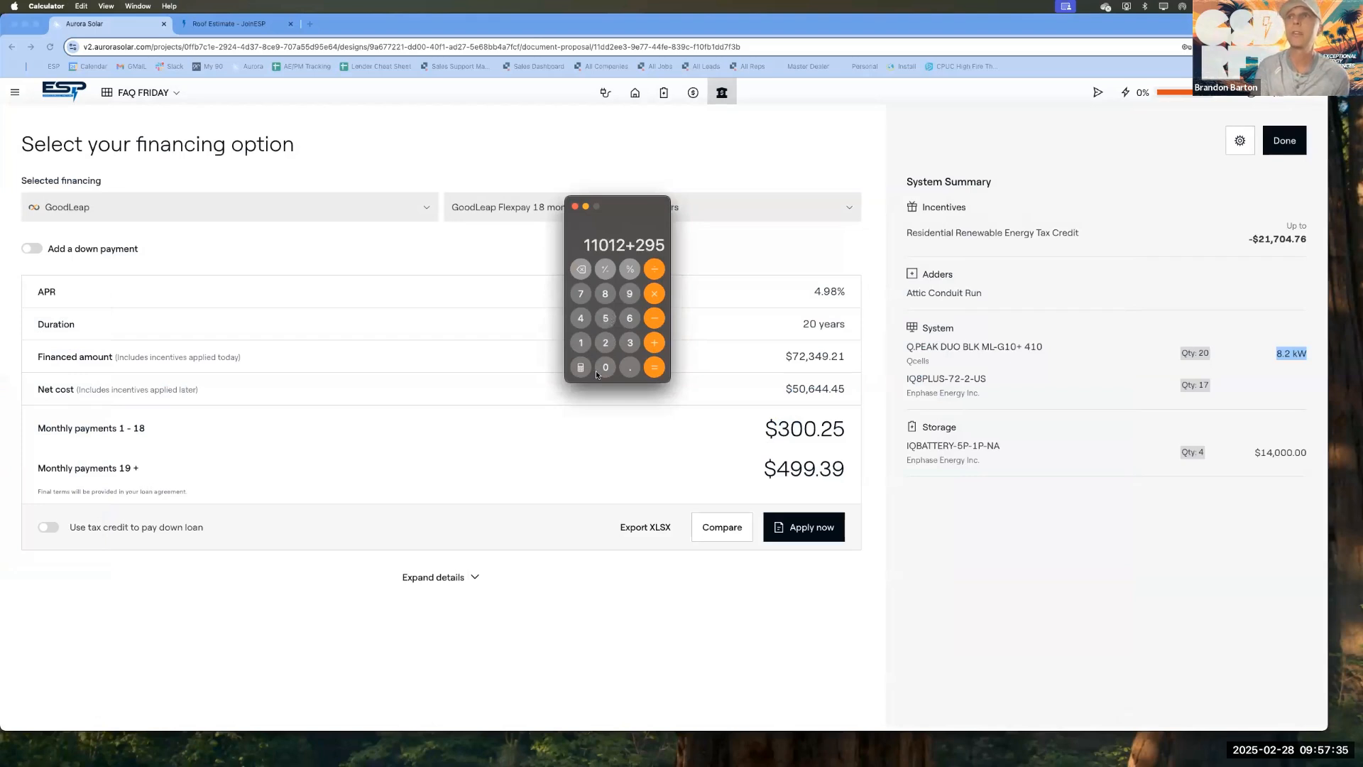
click(605, 368)
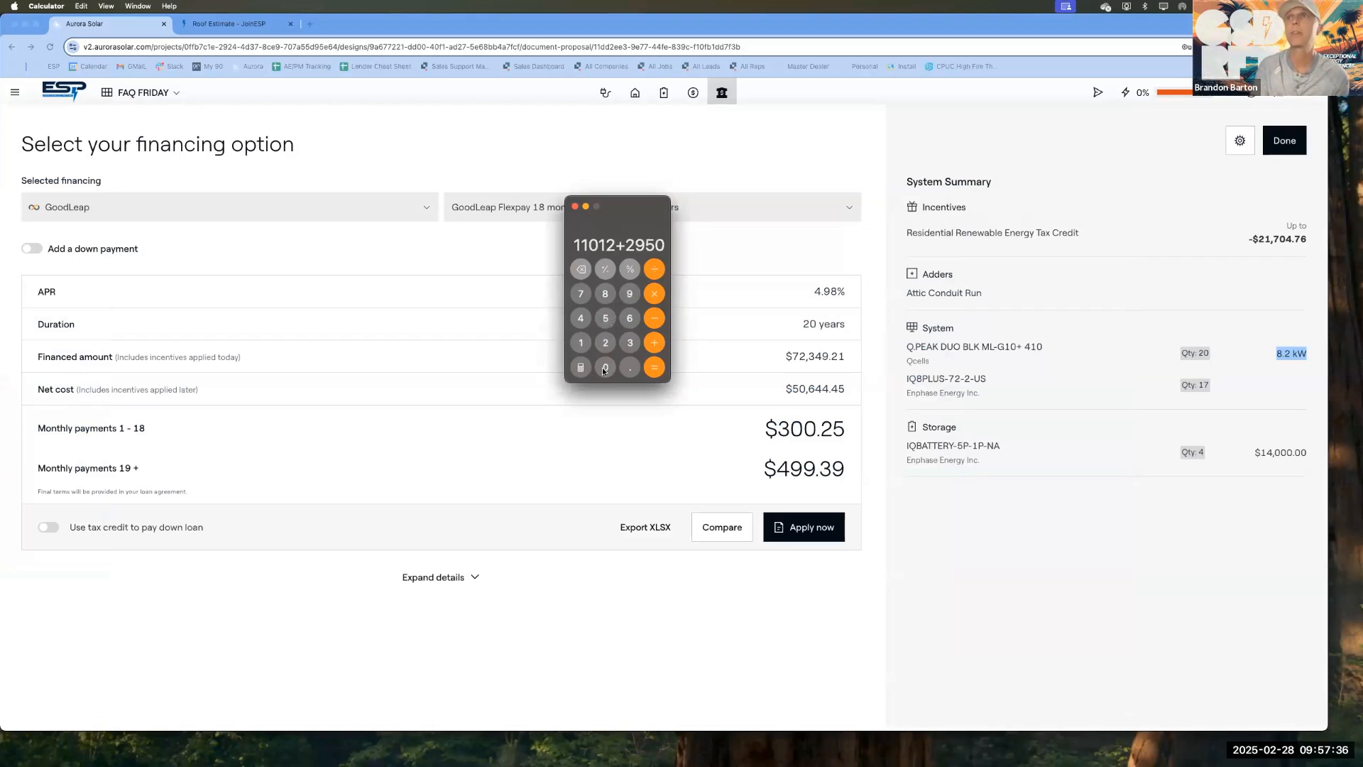
click(654, 369)
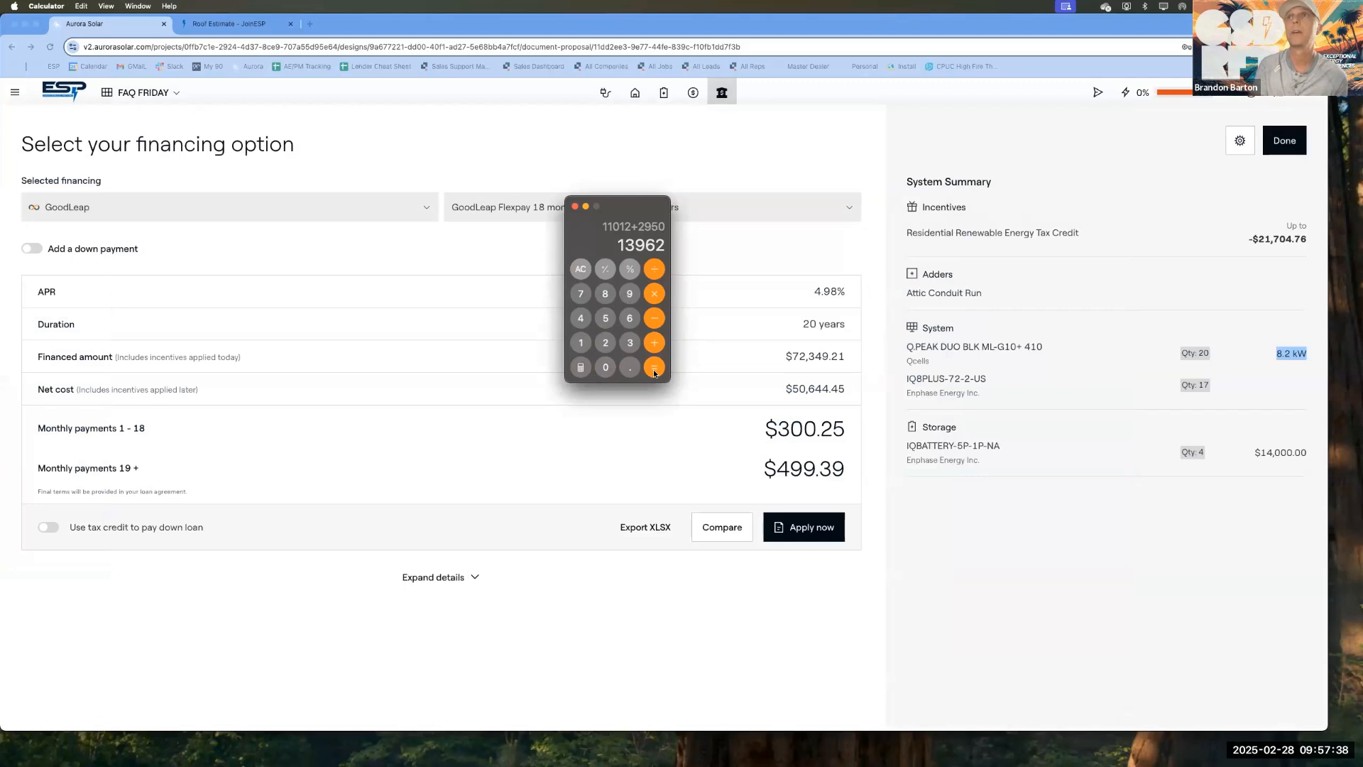
Step: Divide the combined roof cost by 8.2 in the calculator
click(654, 270)
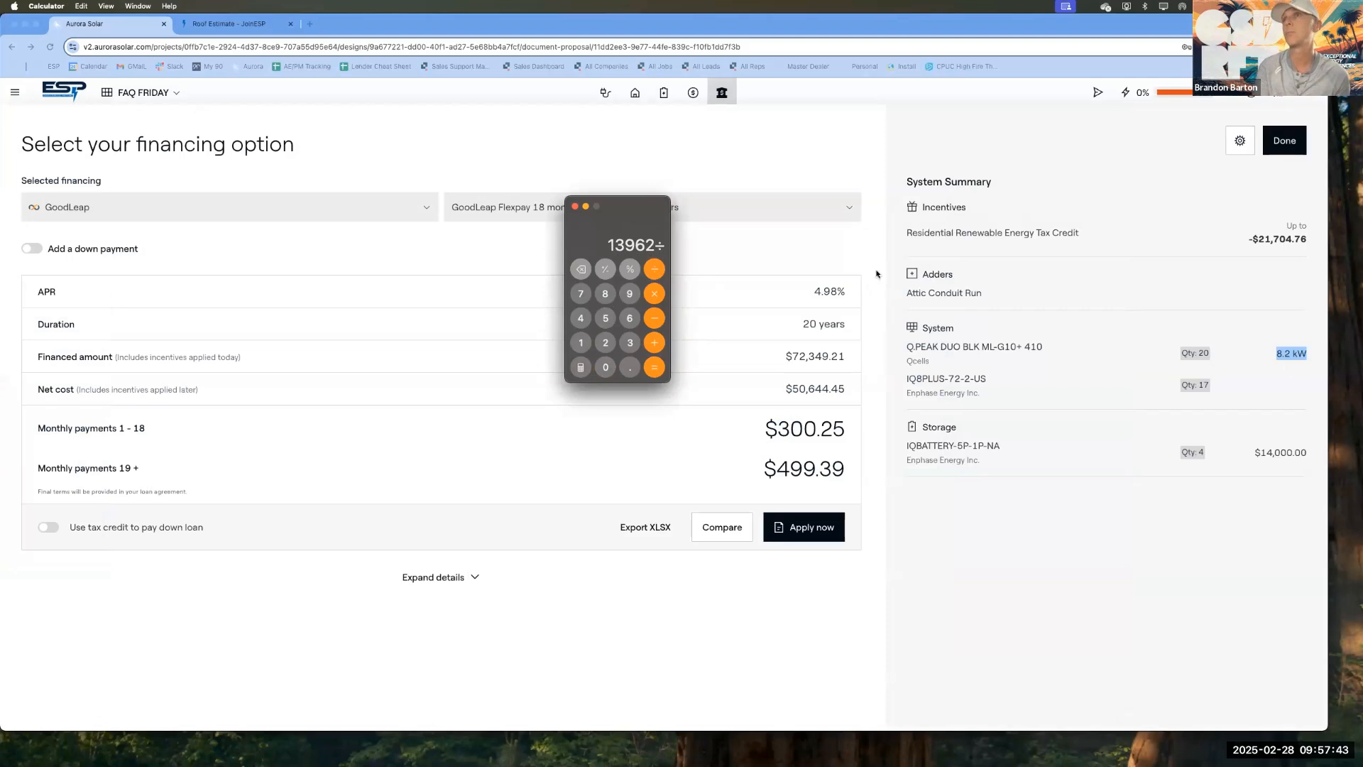
click(613, 294)
click(629, 367)
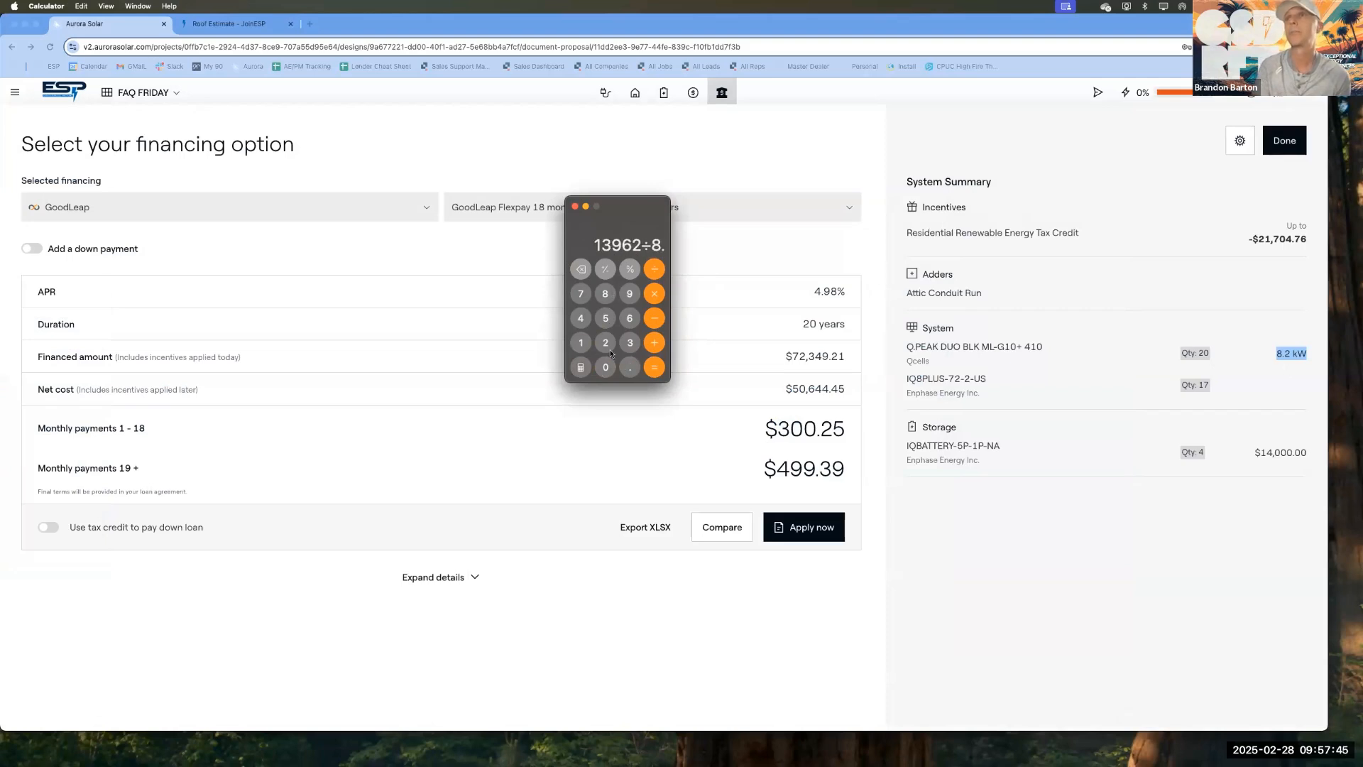
click(605, 343)
click(653, 369)
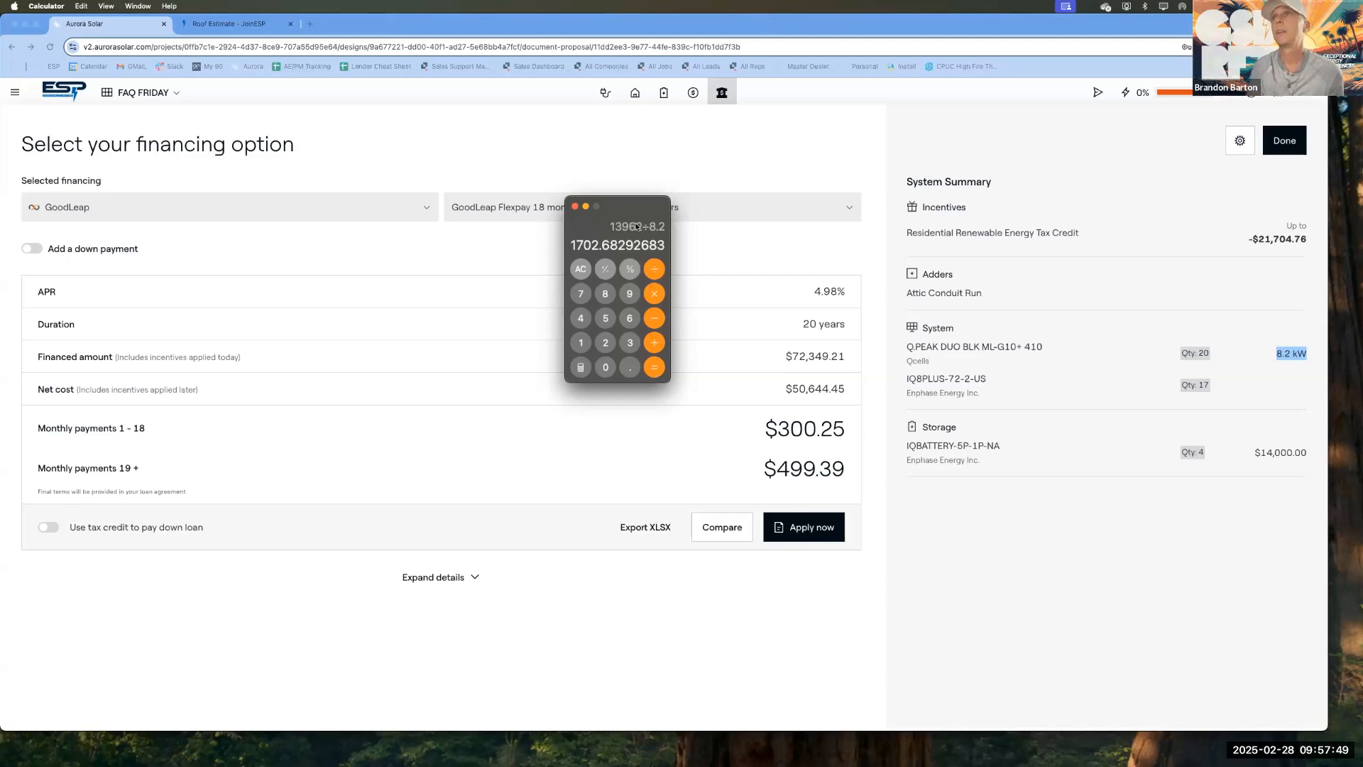
Step: Clear the calculator, divide the combined cost of 13962 by 8200, and close Calculator
click(581, 270)
click(581, 343)
click(630, 343)
click(630, 293)
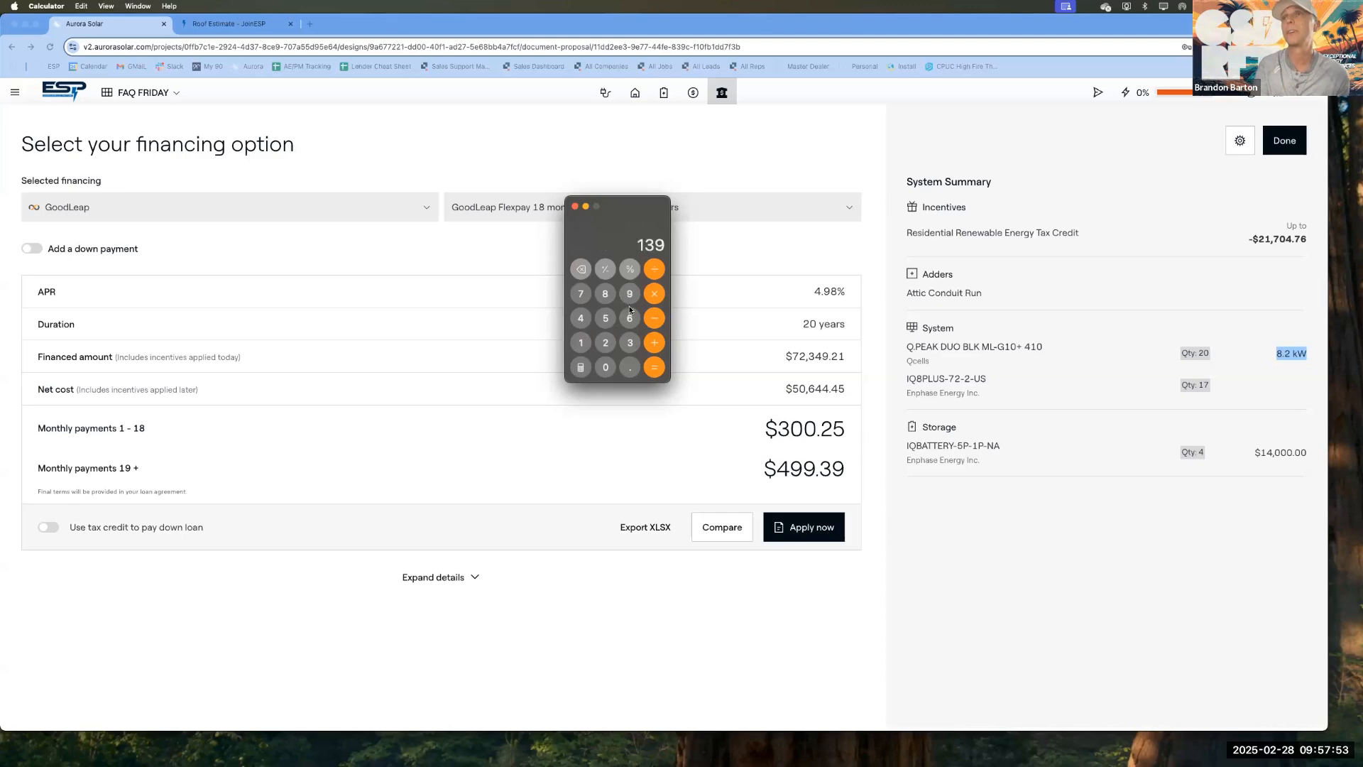
click(630, 318)
click(605, 343)
click(654, 270)
click(606, 293)
click(605, 343)
click(606, 367)
click(606, 368)
click(653, 367)
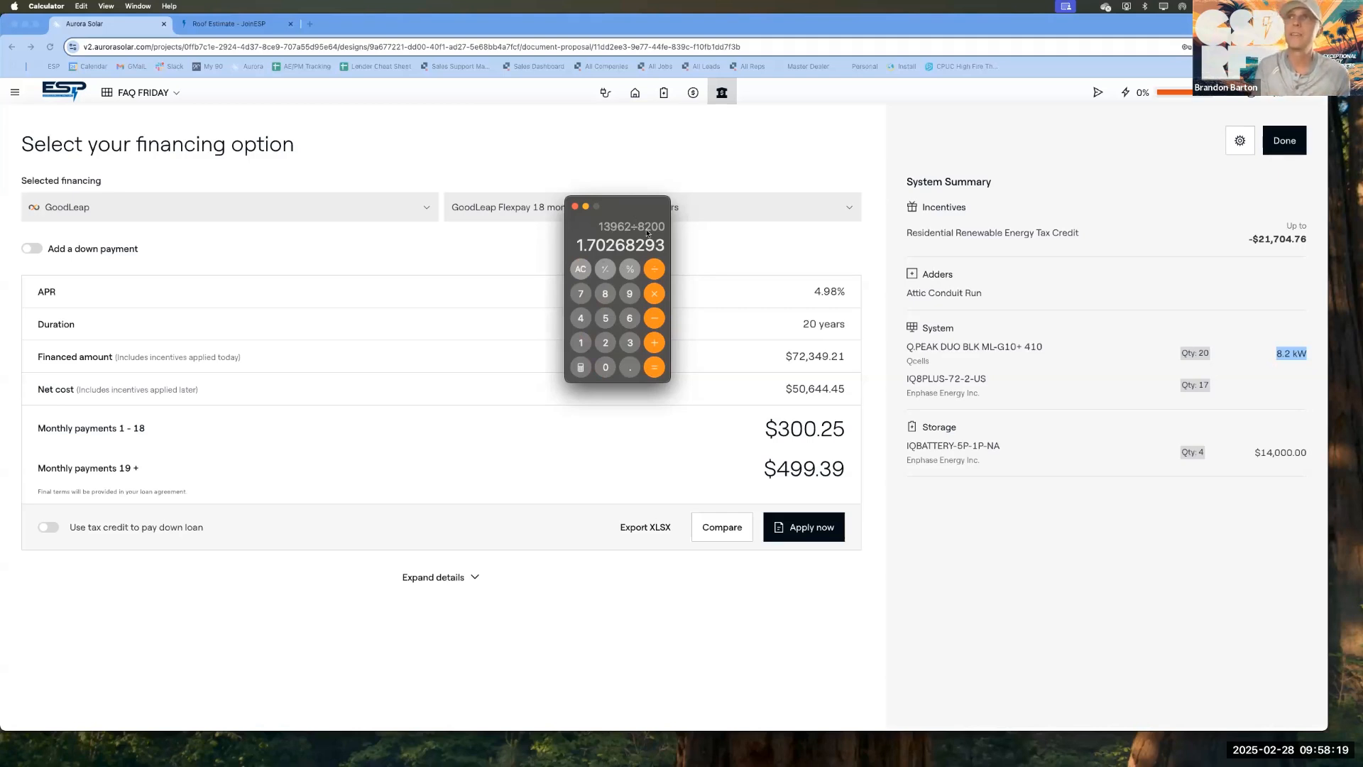
click(574, 206)
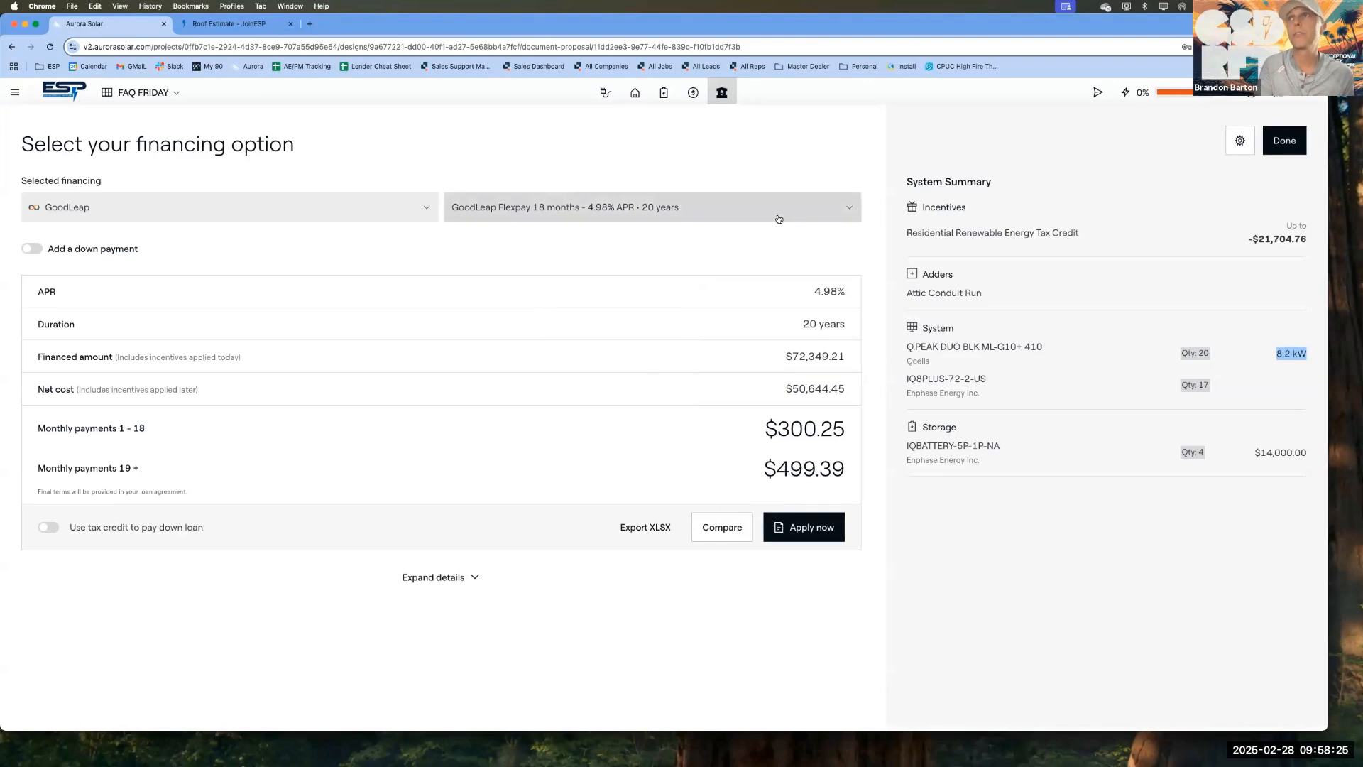
Step: Switch the GoodLeap financing product to PPA Solar + EnergyShift Battery with 3.59% ESC
click(660, 206)
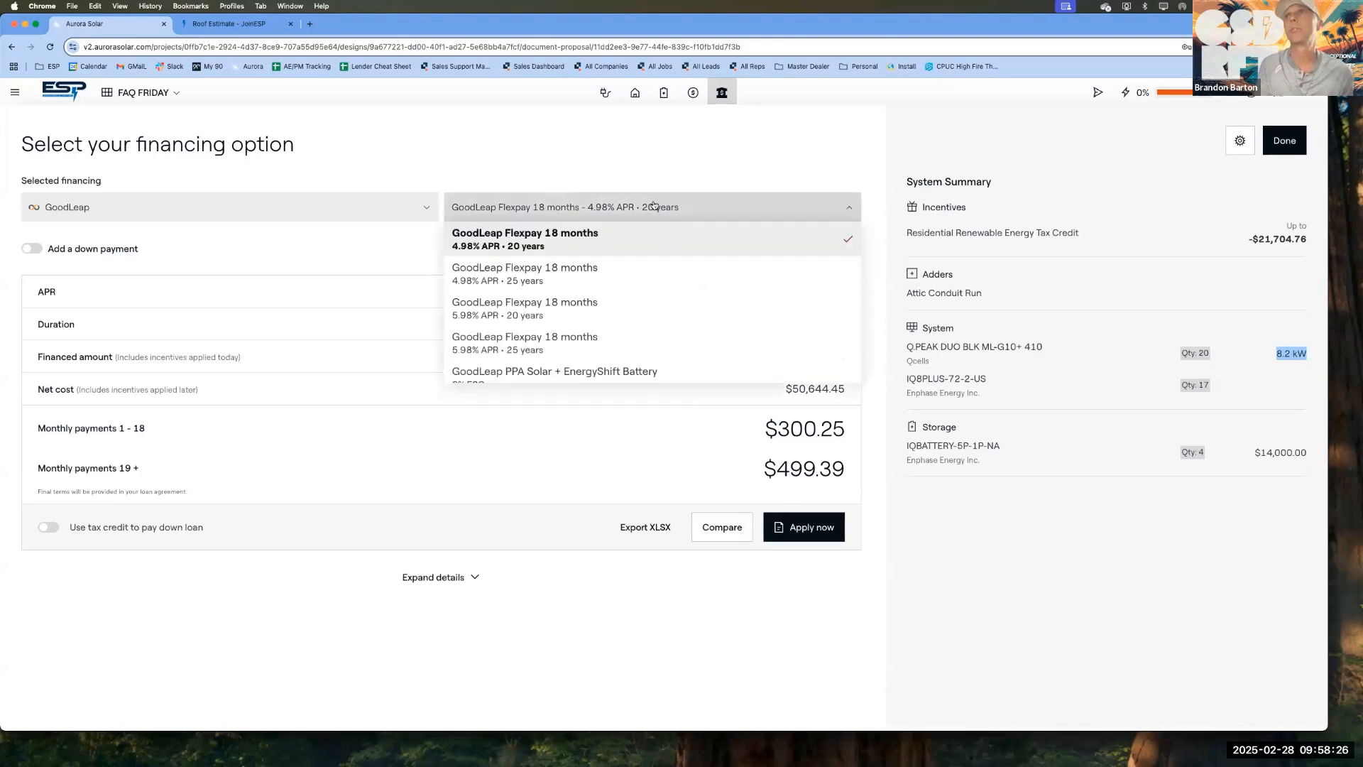
scroll(501, 315, down, 5)
click(497, 306)
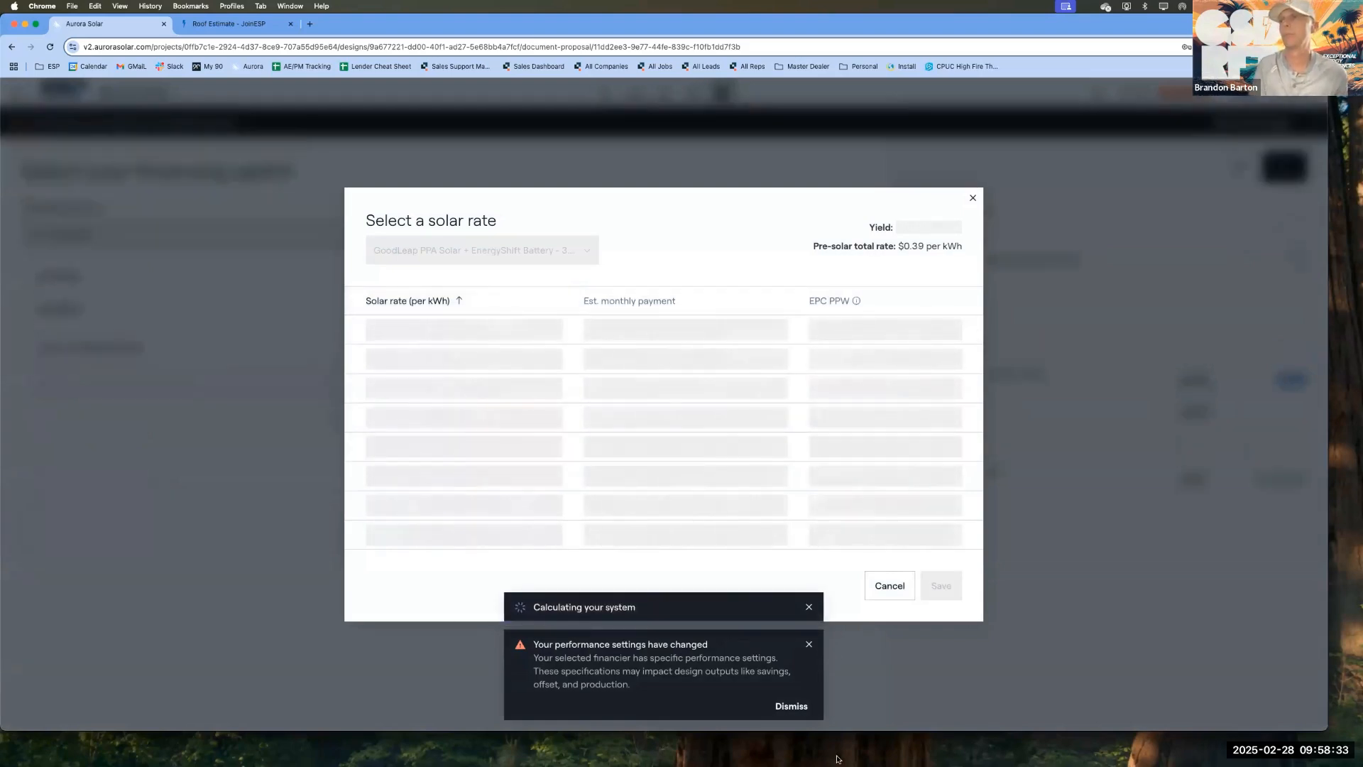
Step: Add the 1.7 roof adder to the 3.5 base price per watt in Calculator, then clear and close it
click(518, 742)
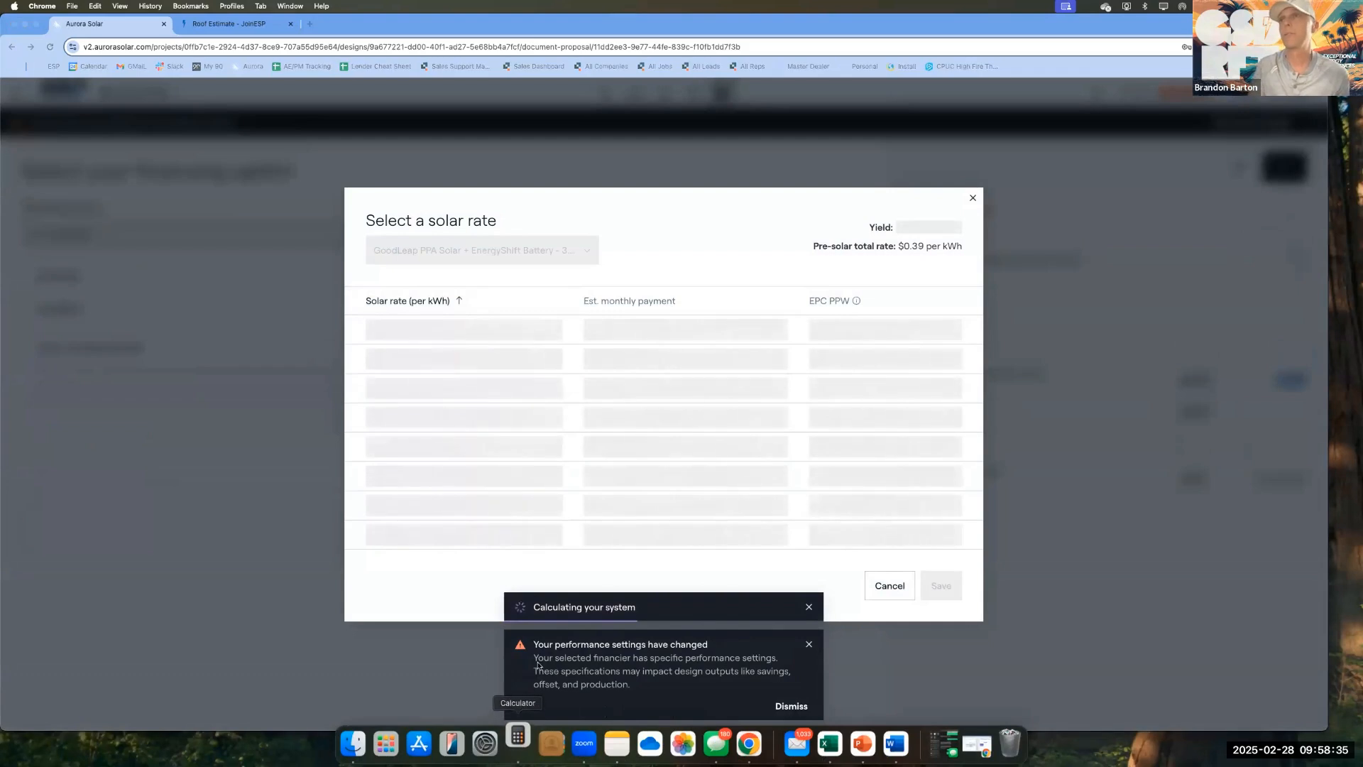
click(581, 270)
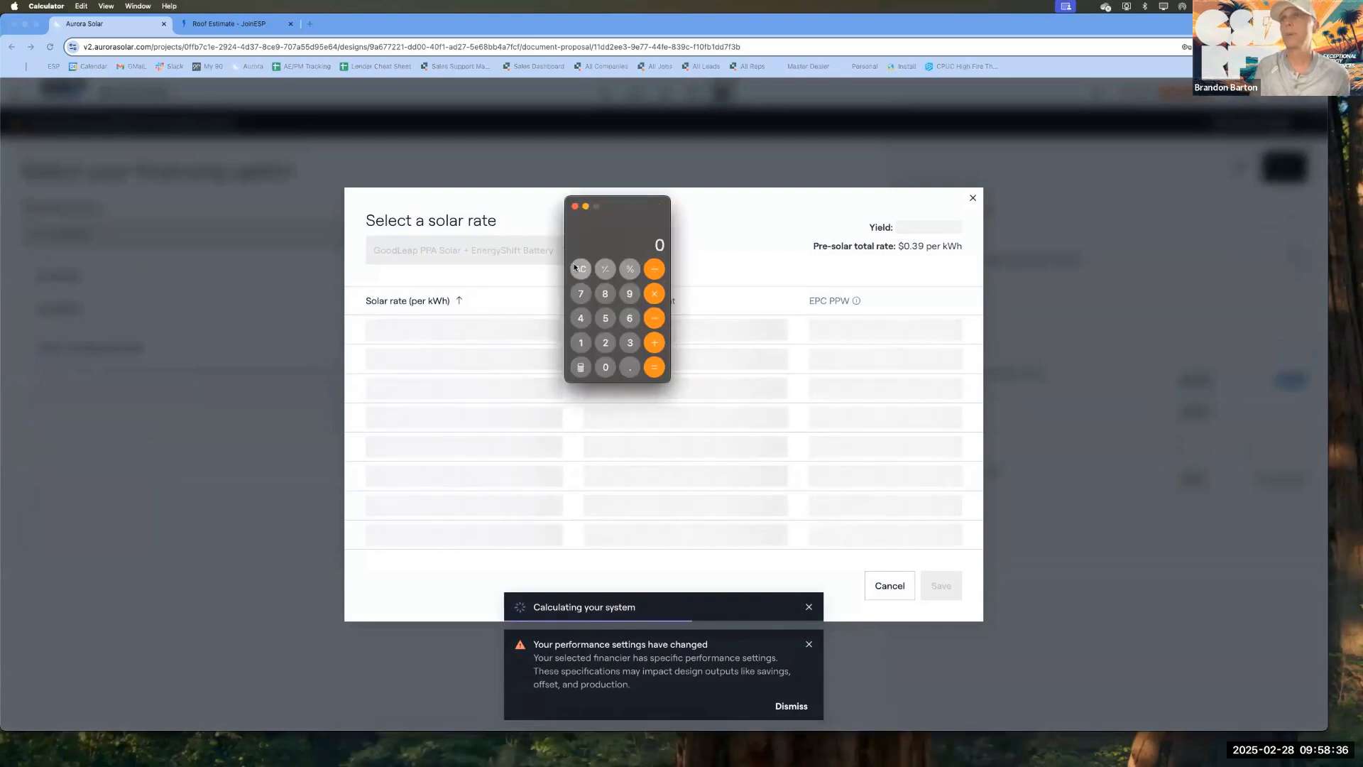
click(630, 343)
click(630, 367)
click(605, 318)
click(654, 343)
click(581, 343)
click(630, 367)
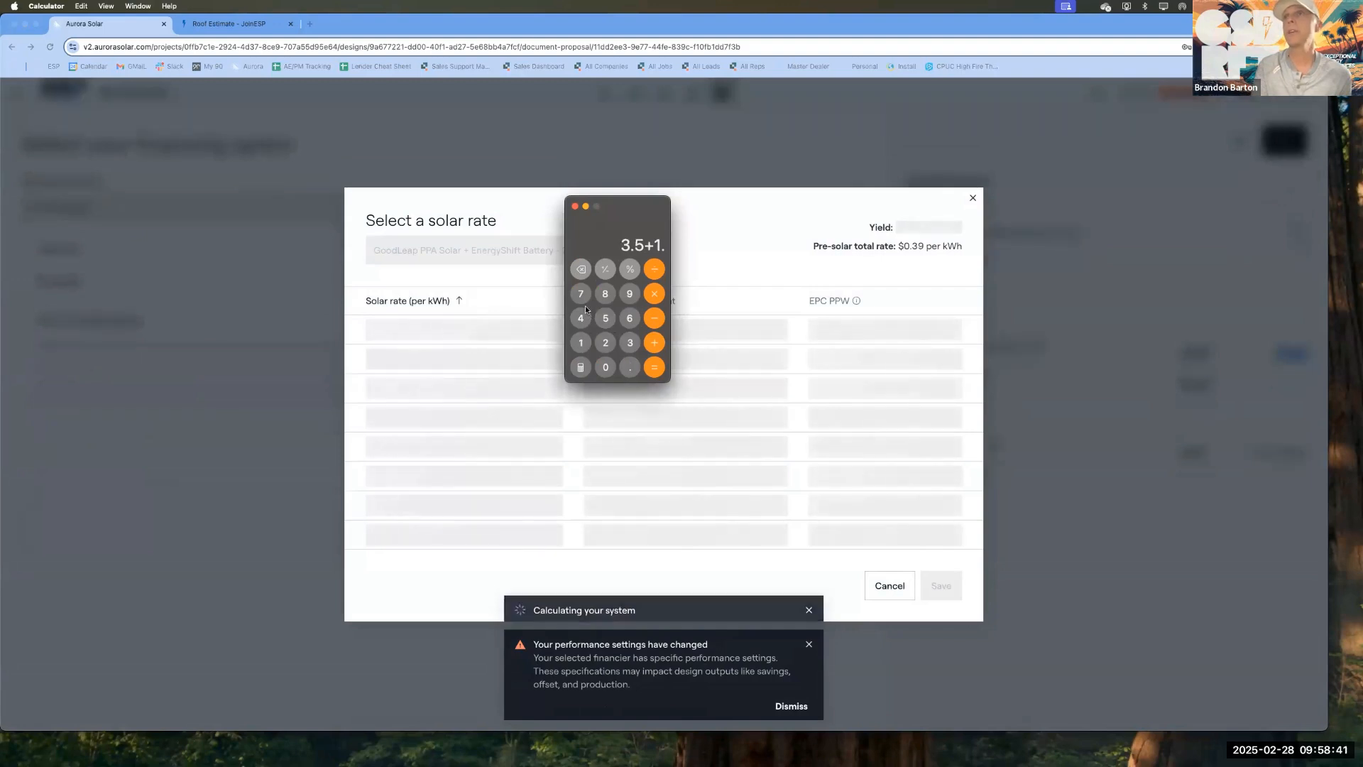
click(581, 294)
click(654, 367)
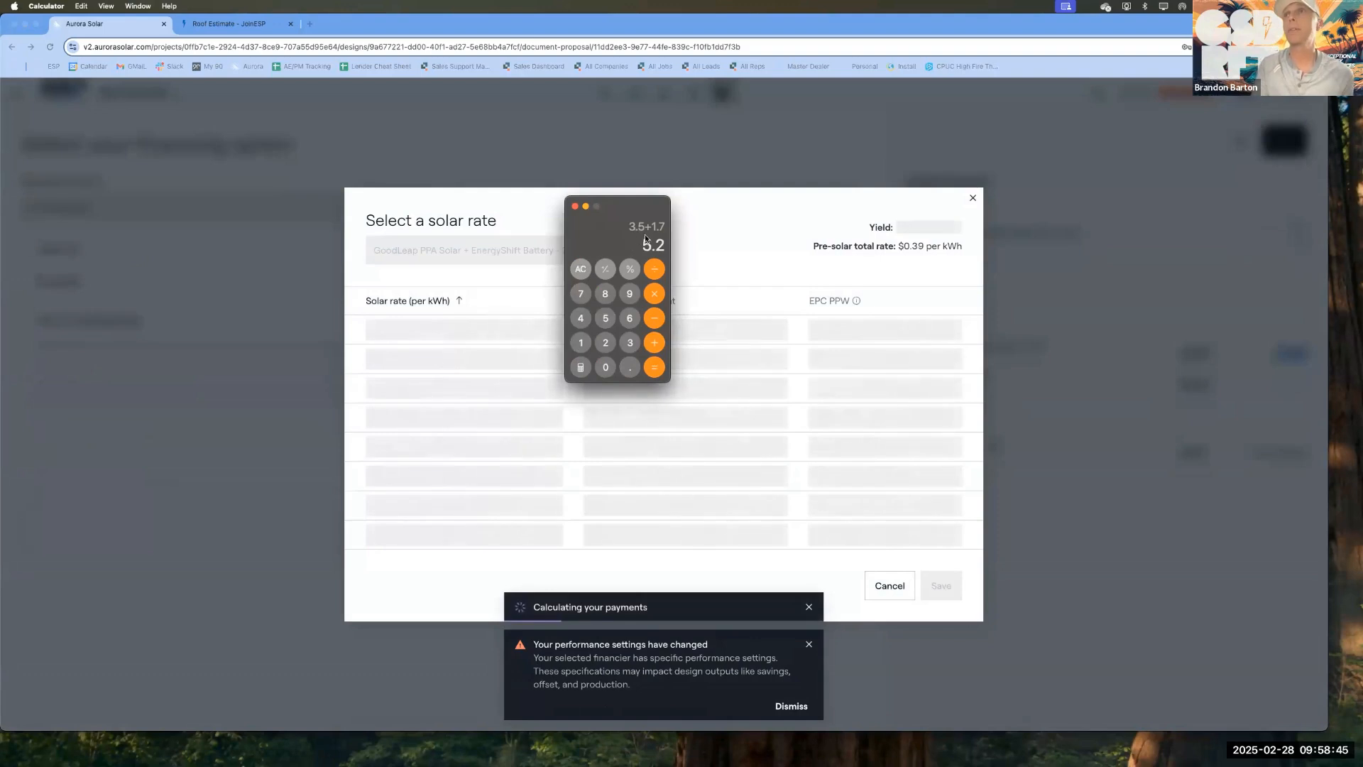
click(581, 269)
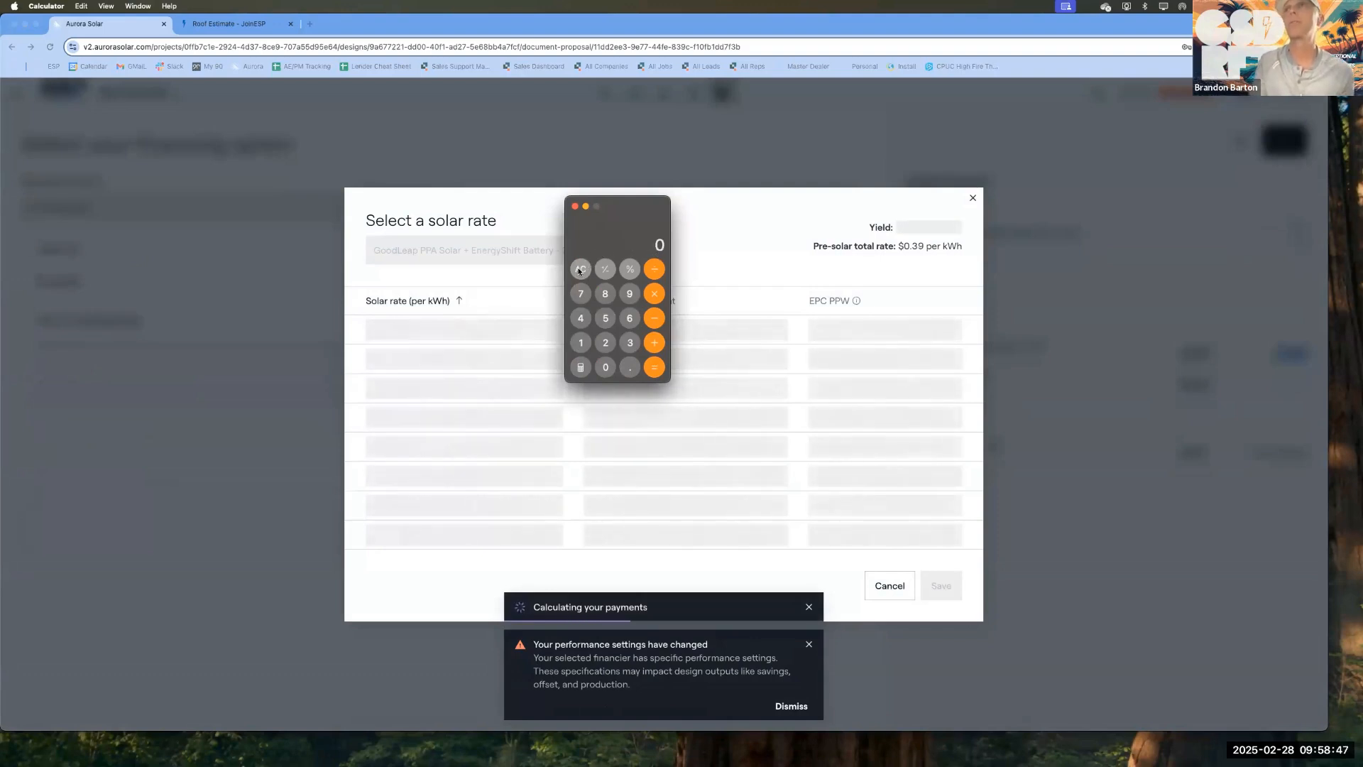
click(575, 206)
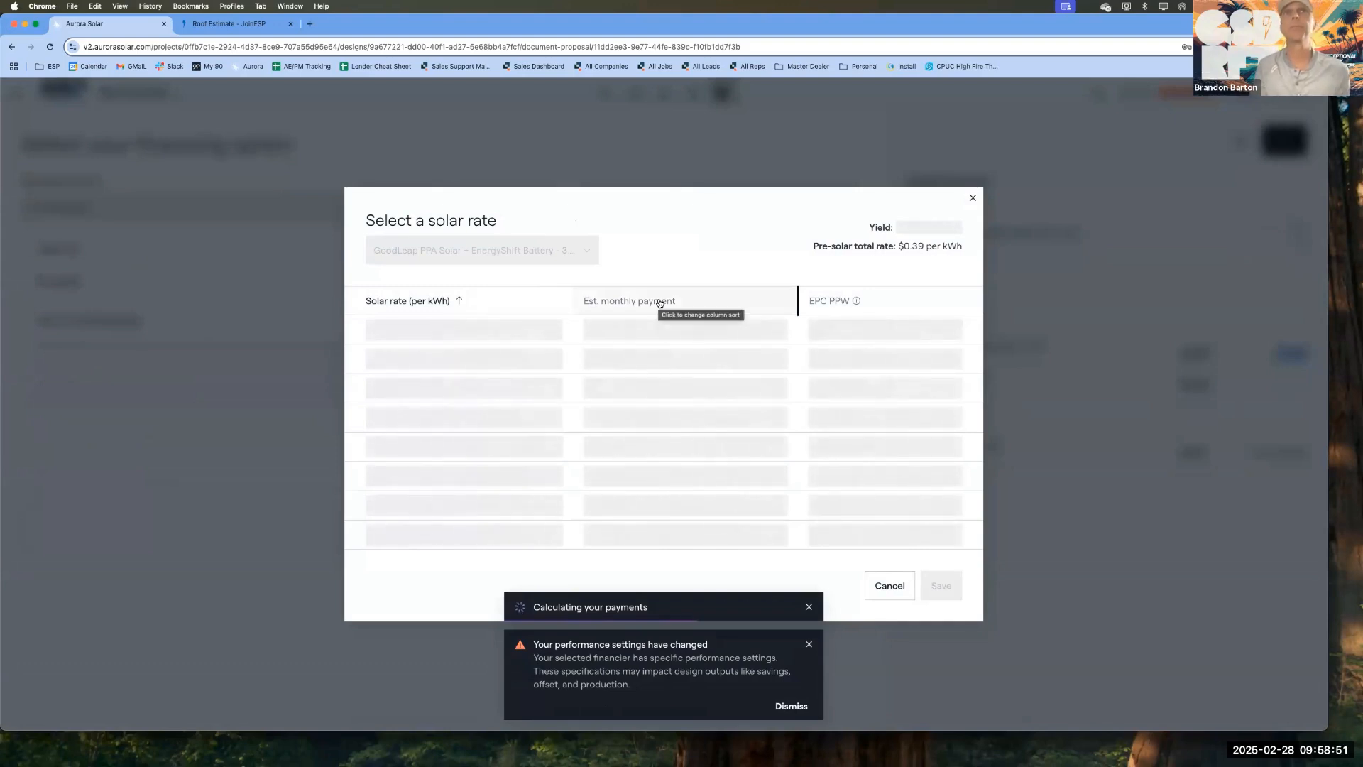
Step: Dismiss the performance settings notice, choose the $0.26 per kWh solar rate with $6.84 EPC PPW, and save it
click(808, 646)
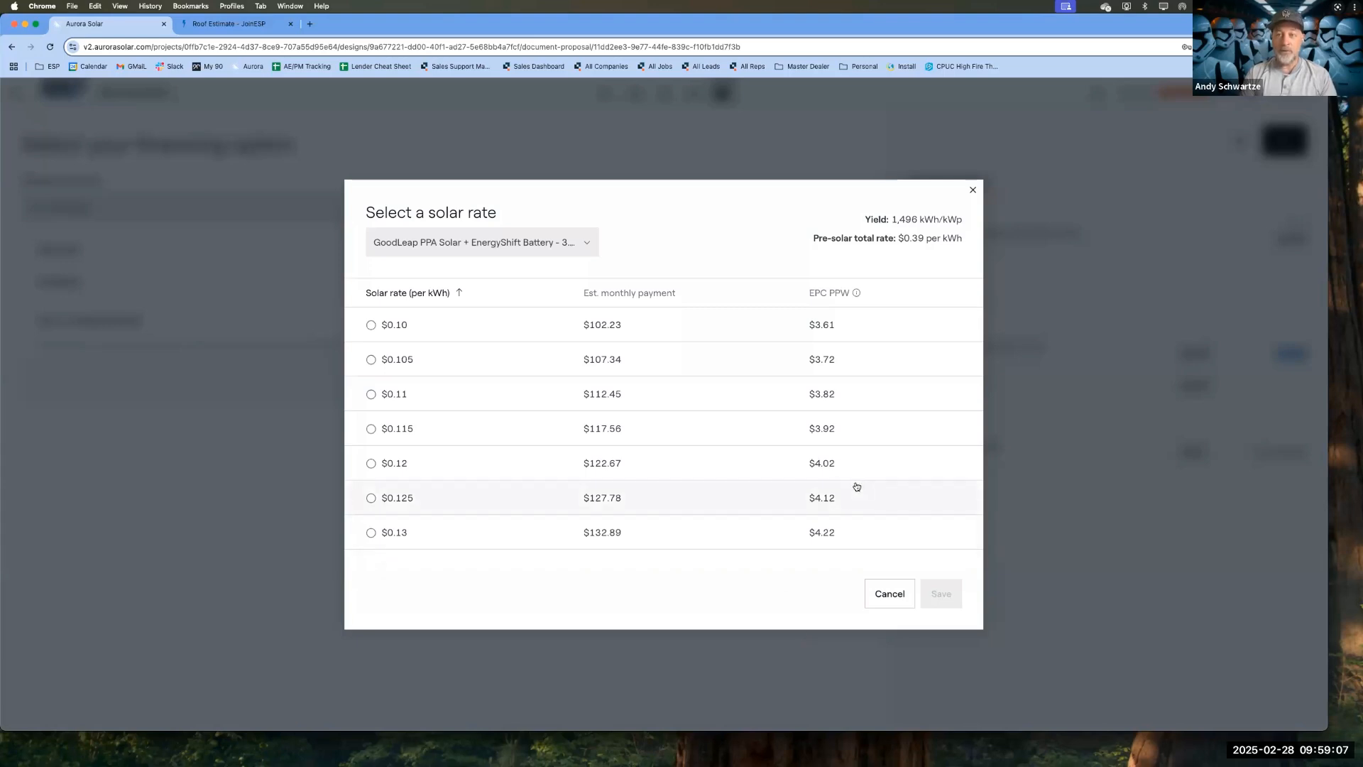
scroll(858, 487, down, 5)
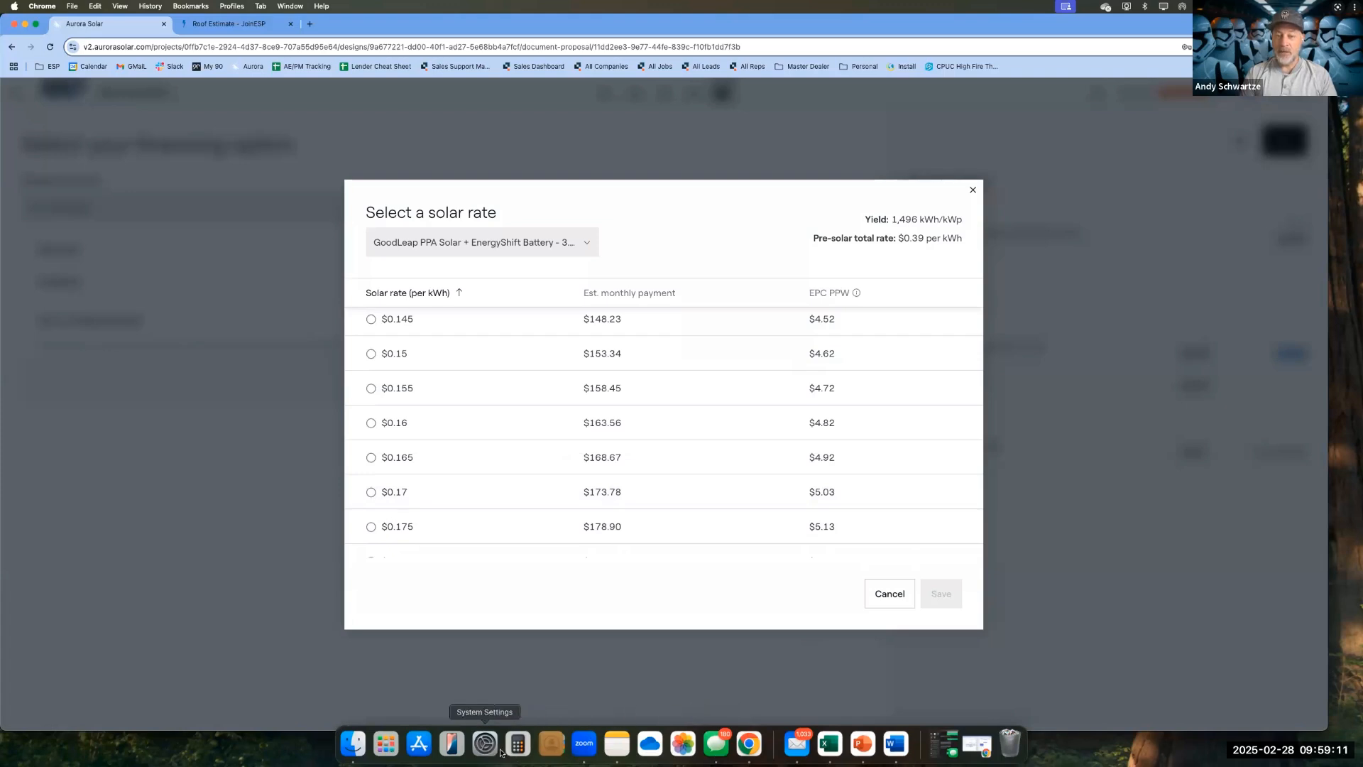
scroll(723, 488, down, 7)
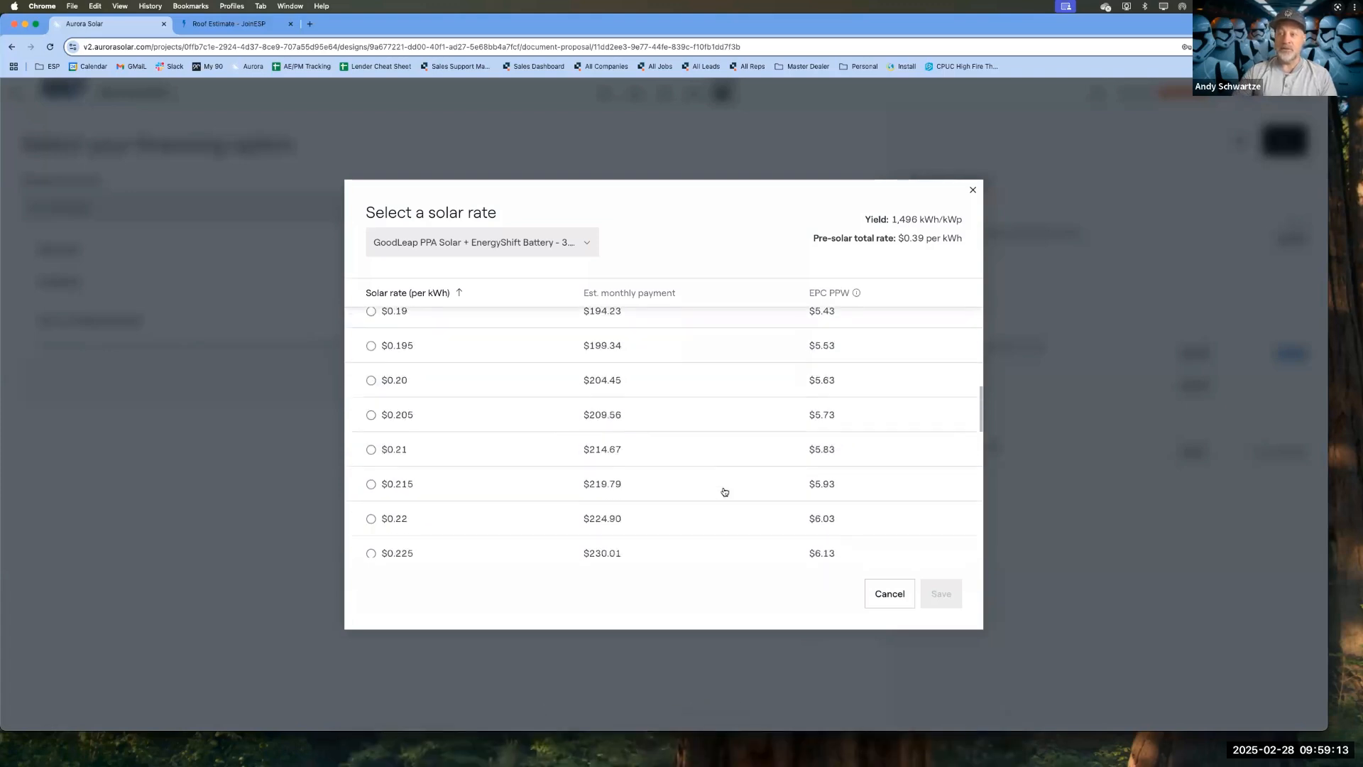
scroll(724, 491, down, 3)
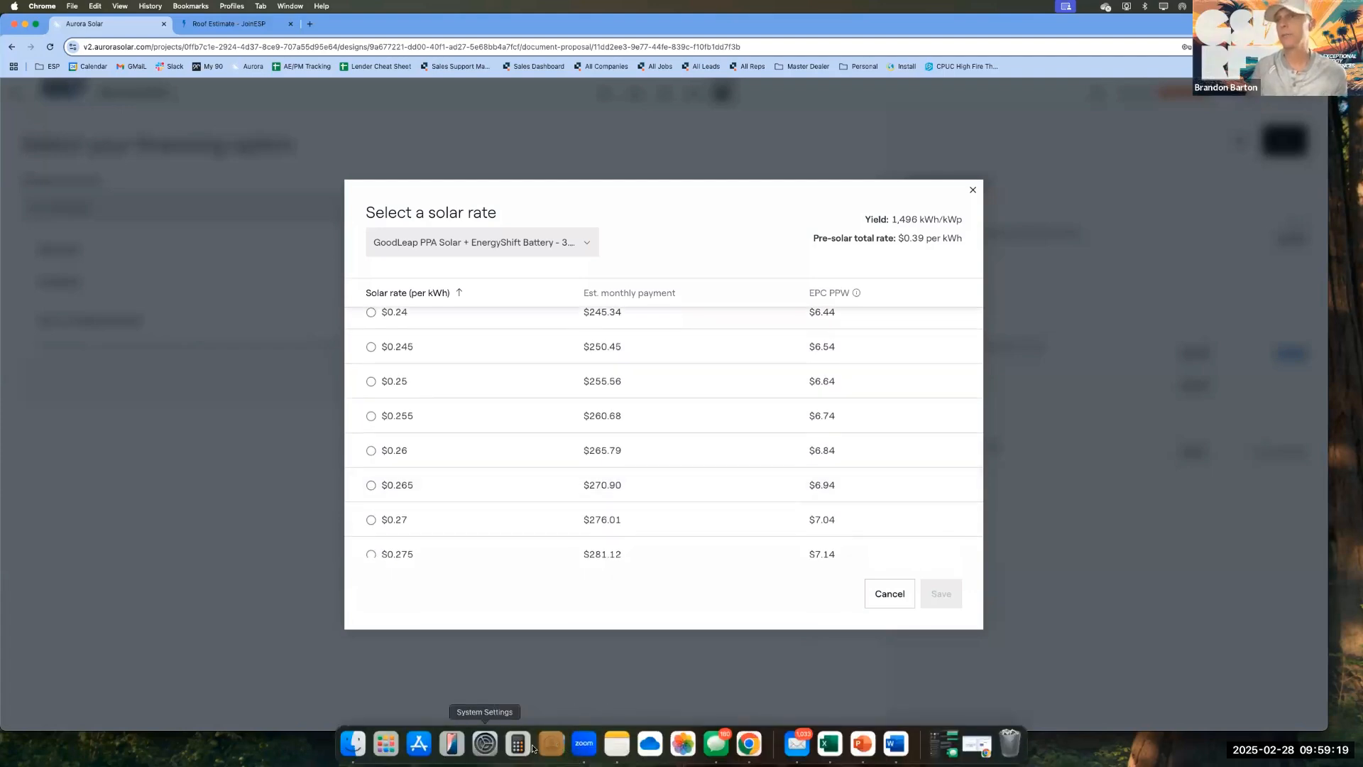
scroll(696, 357, down, 2)
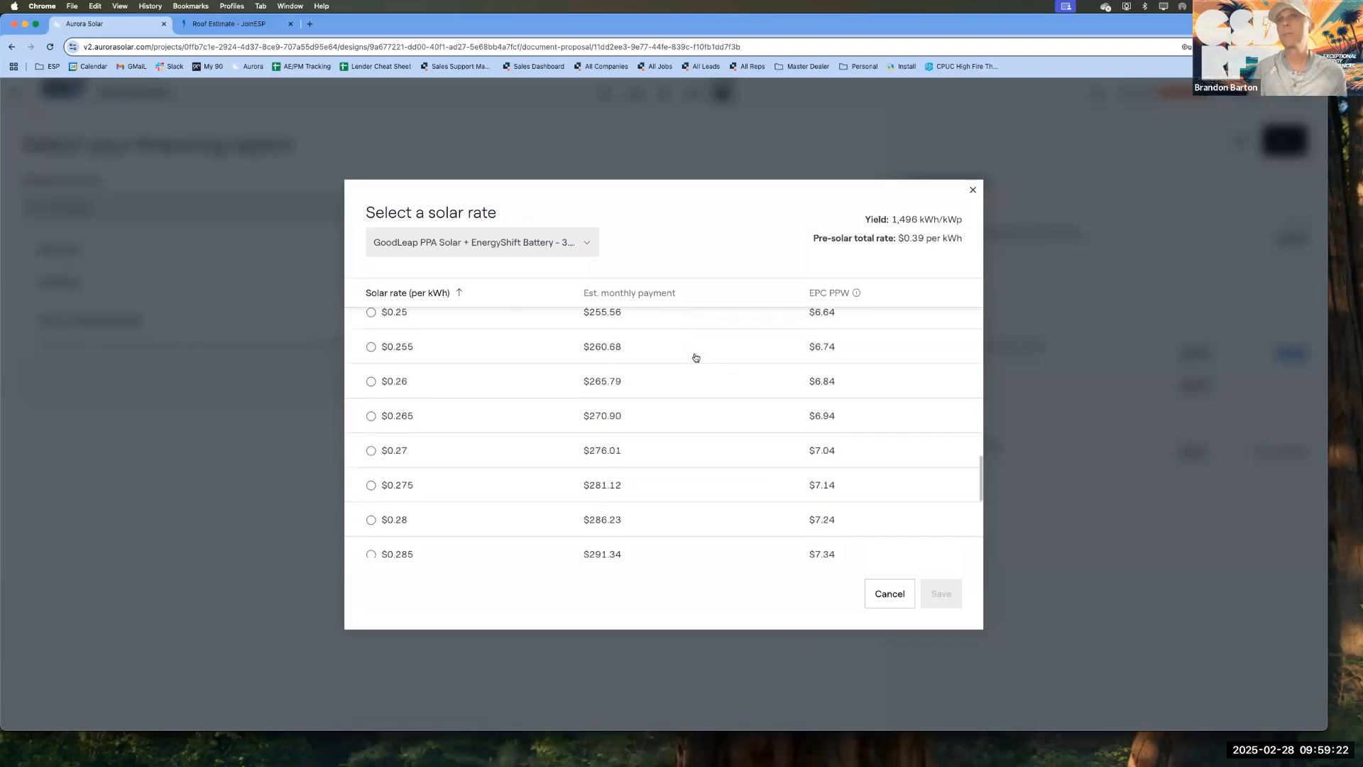
click(818, 384)
click(939, 598)
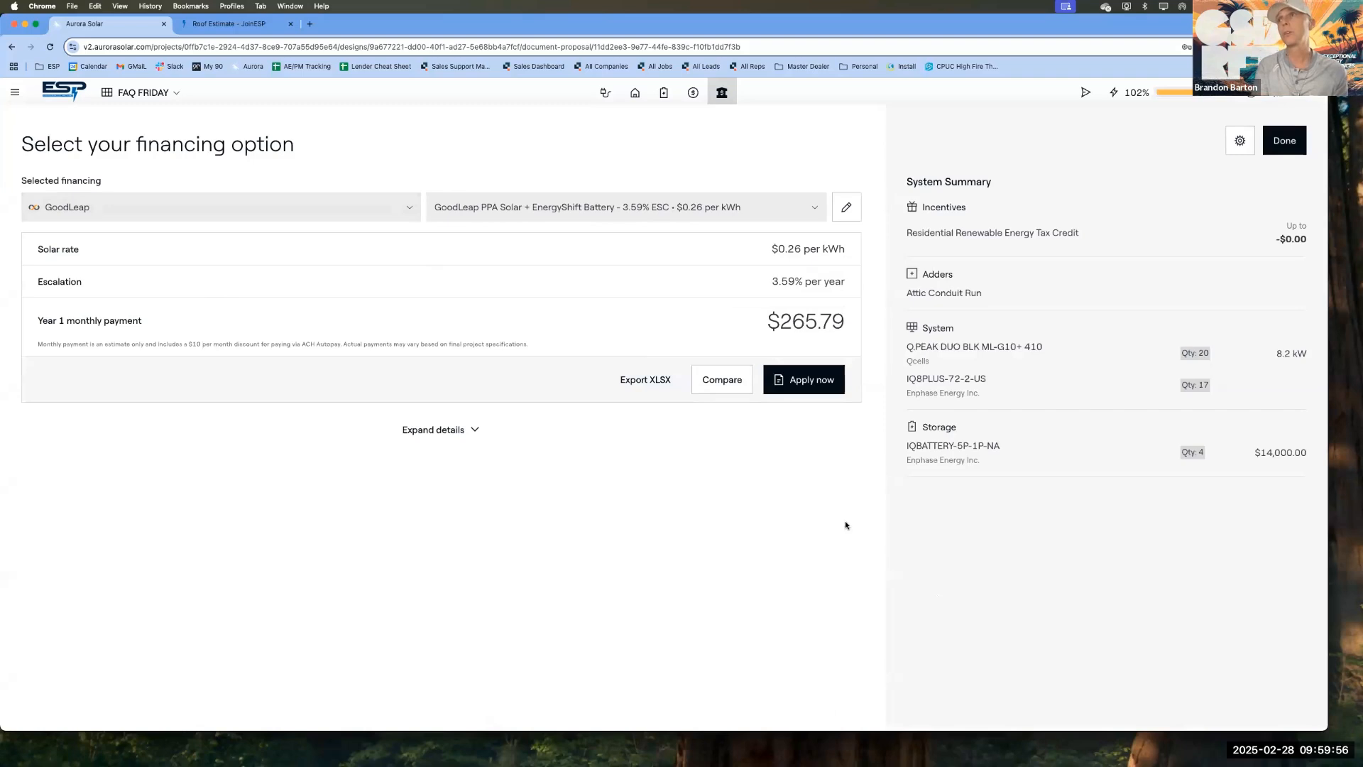
Step: Change the battery in the storage setup to Q.SAVE D15.0SX
click(665, 95)
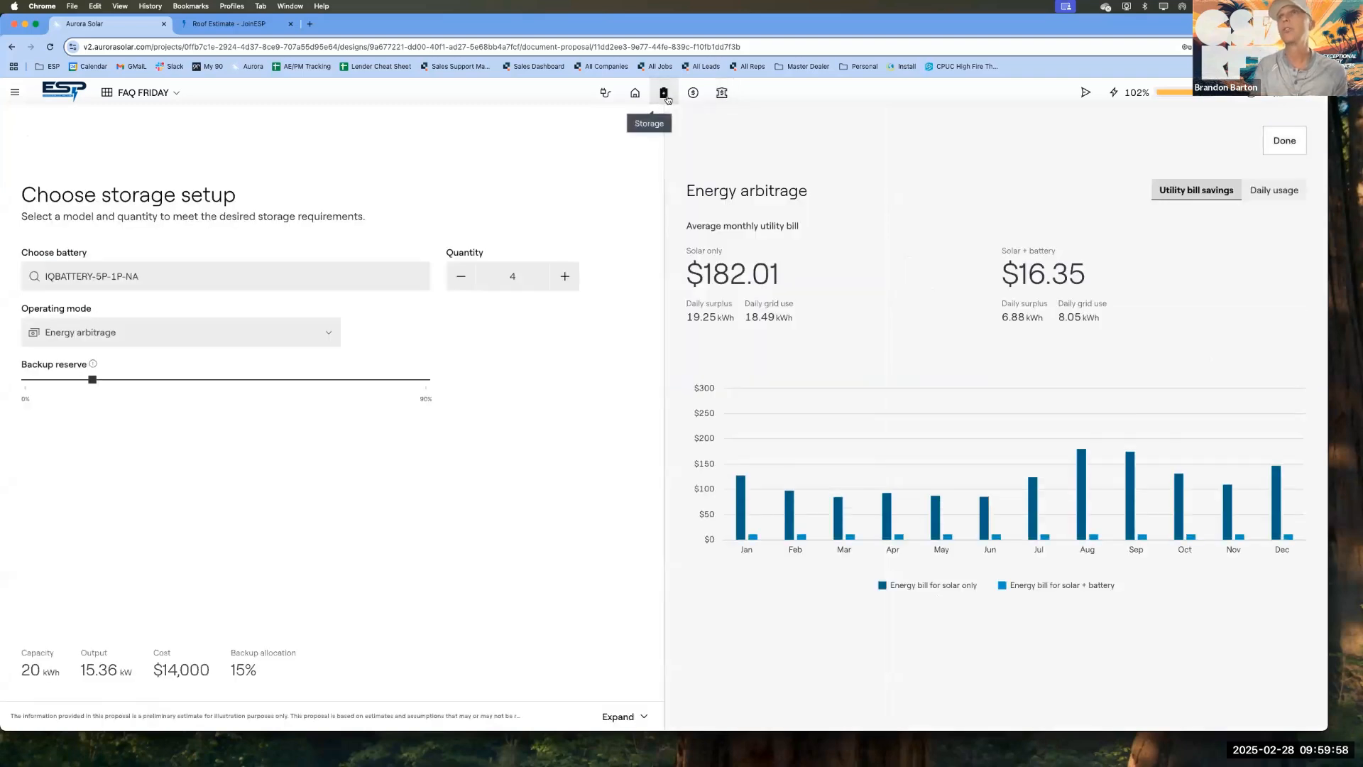
click(280, 276)
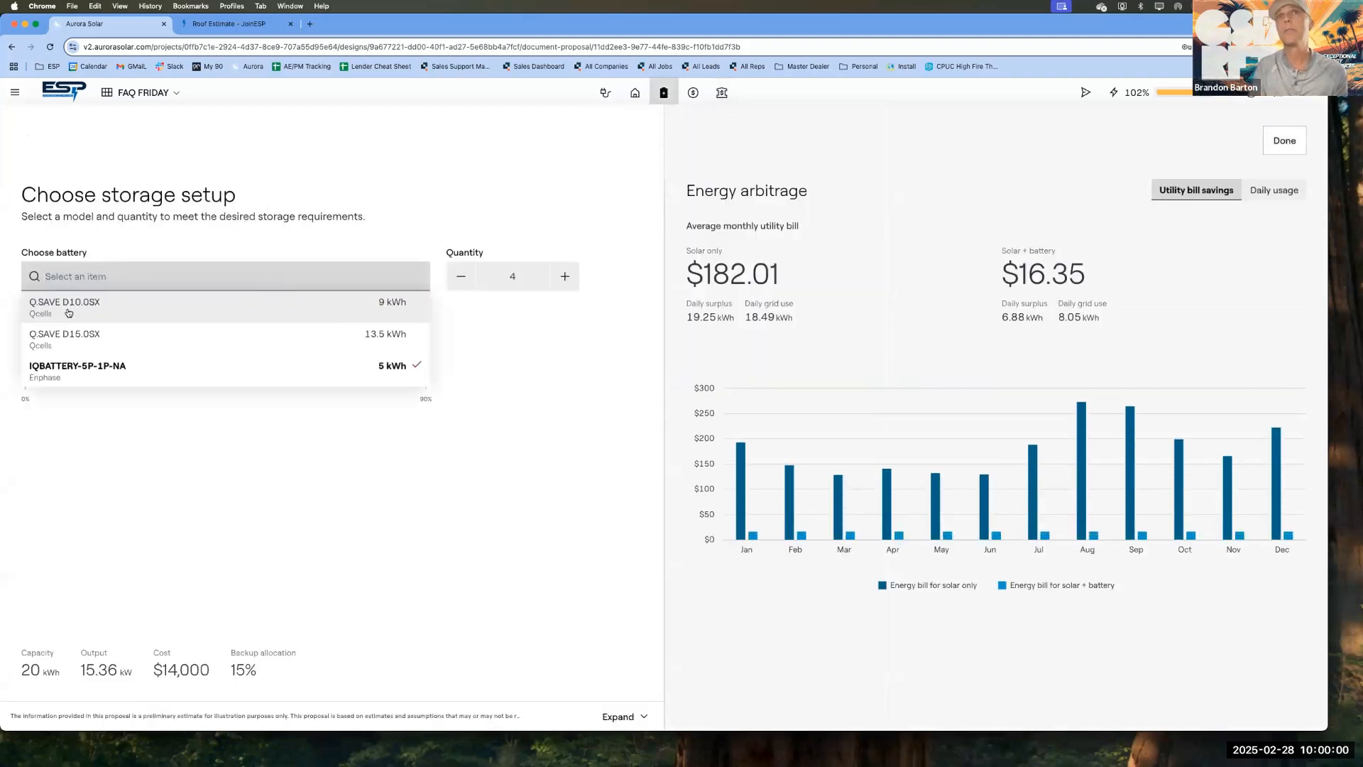
click(67, 338)
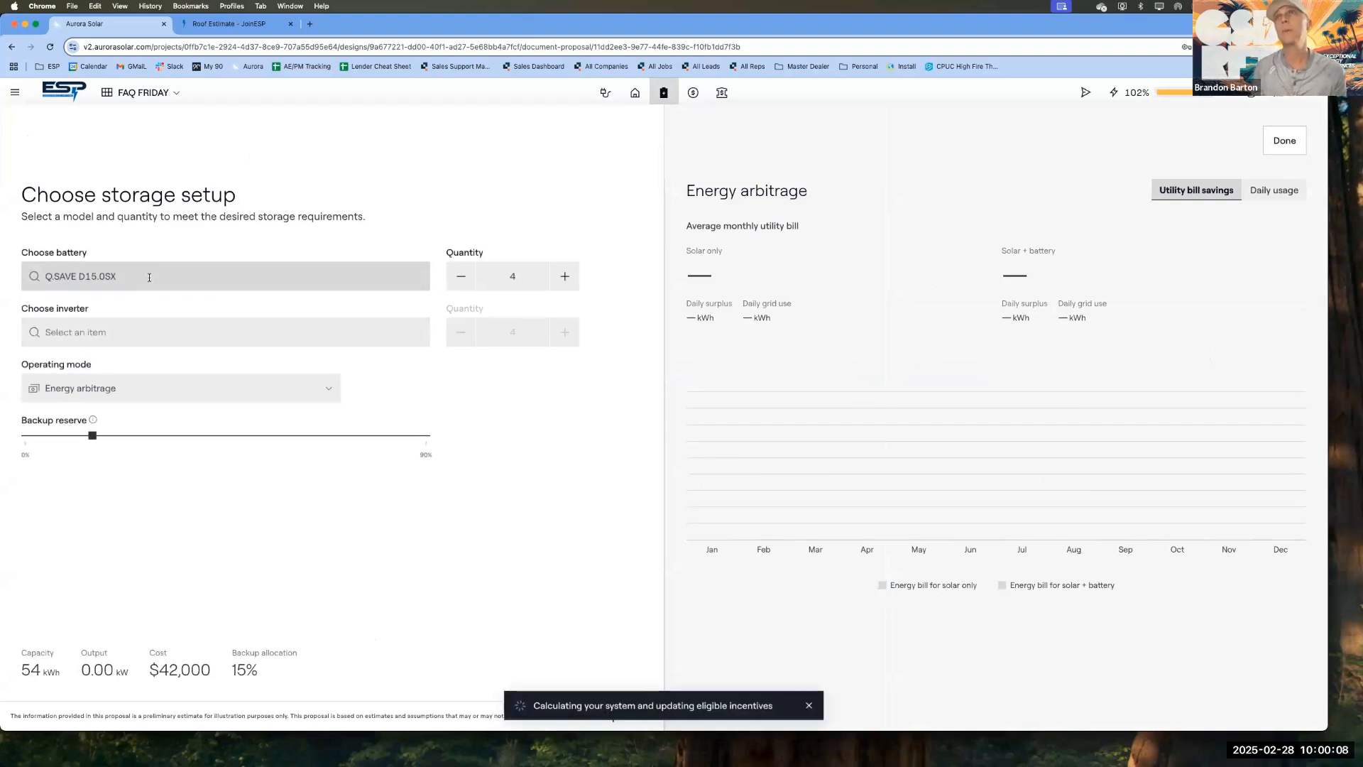
Step: Return to the financing options and change the PPA solar rate to $0.12 per kWh, saving the selection
click(722, 93)
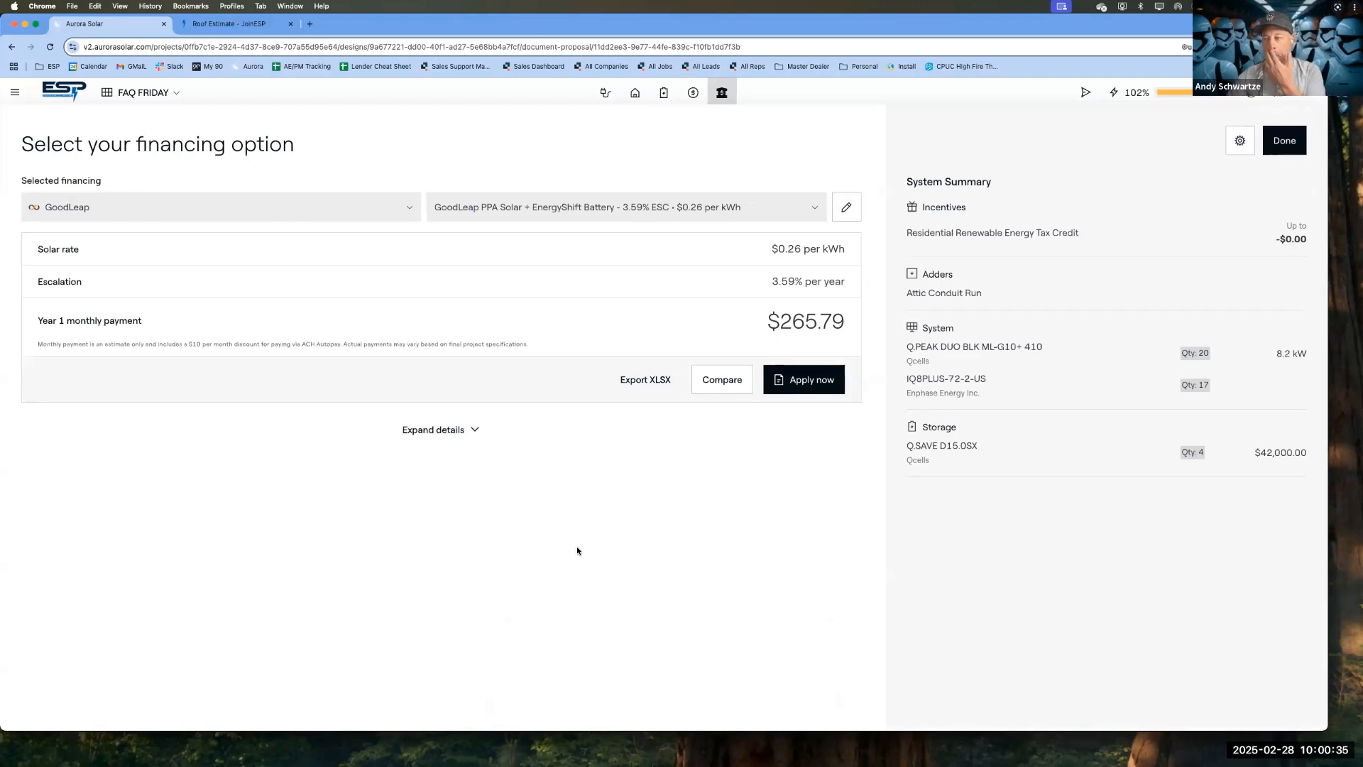
click(846, 207)
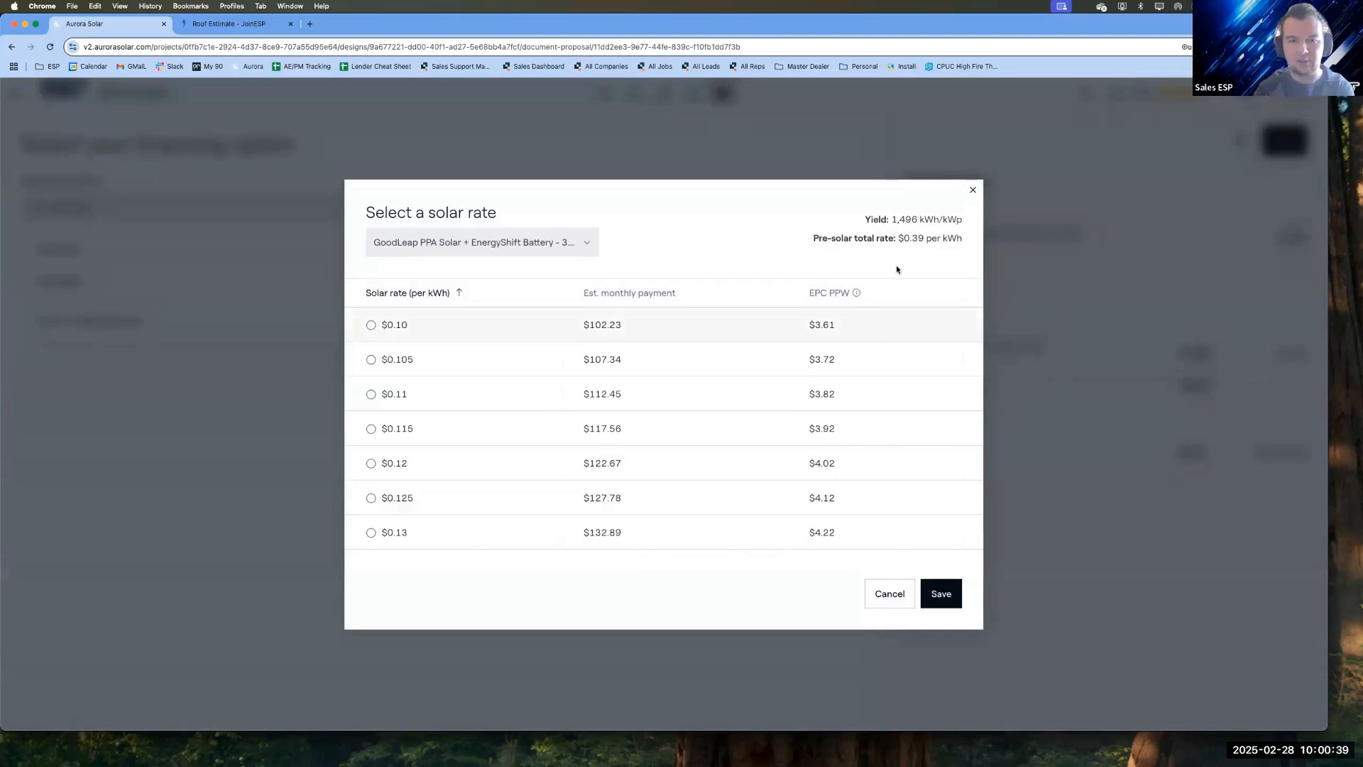
click(747, 468)
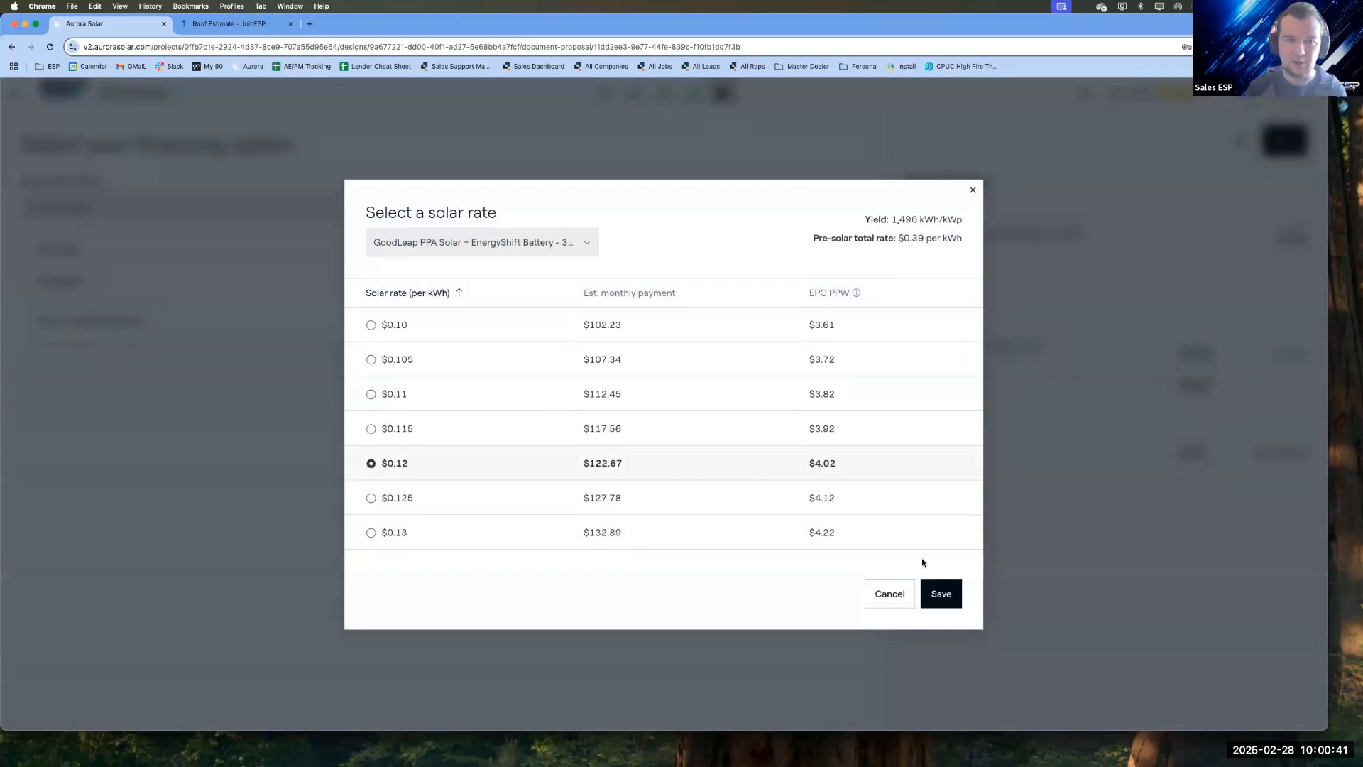
click(939, 595)
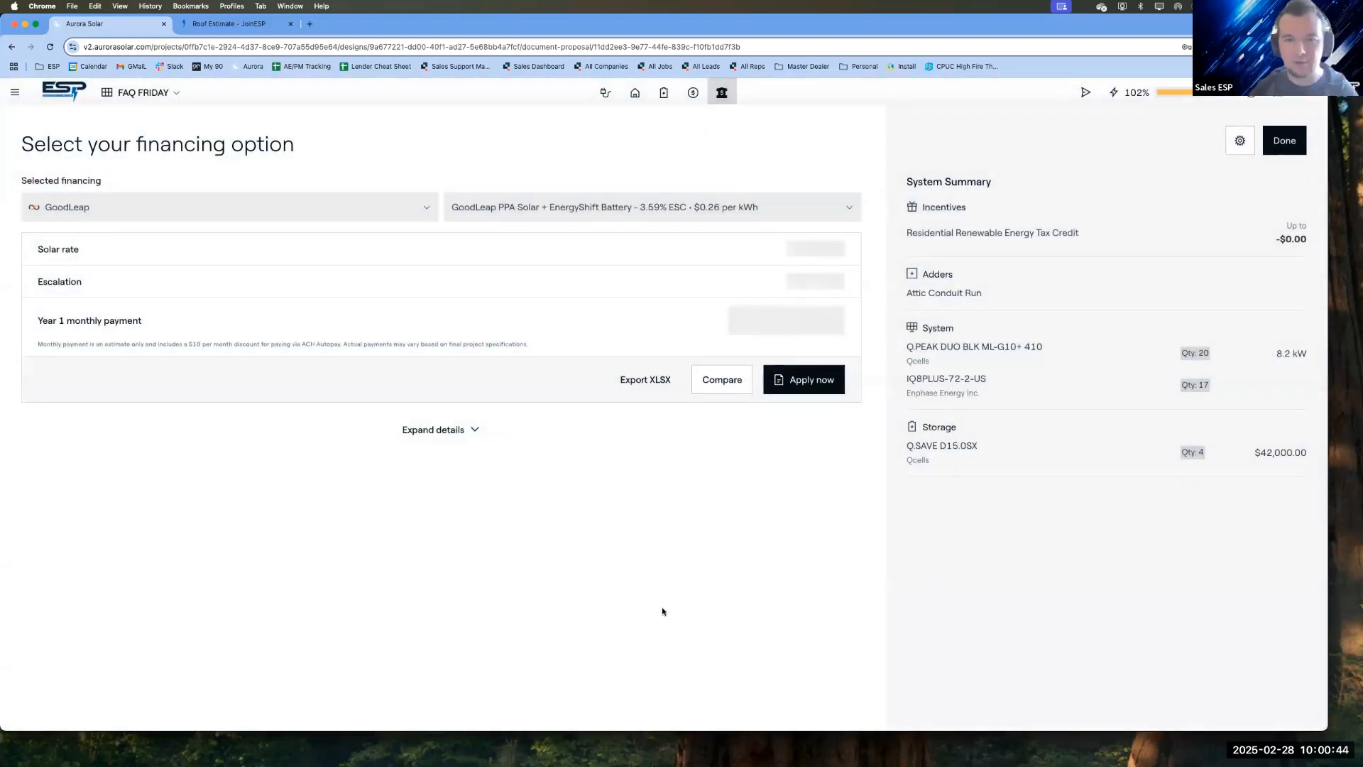